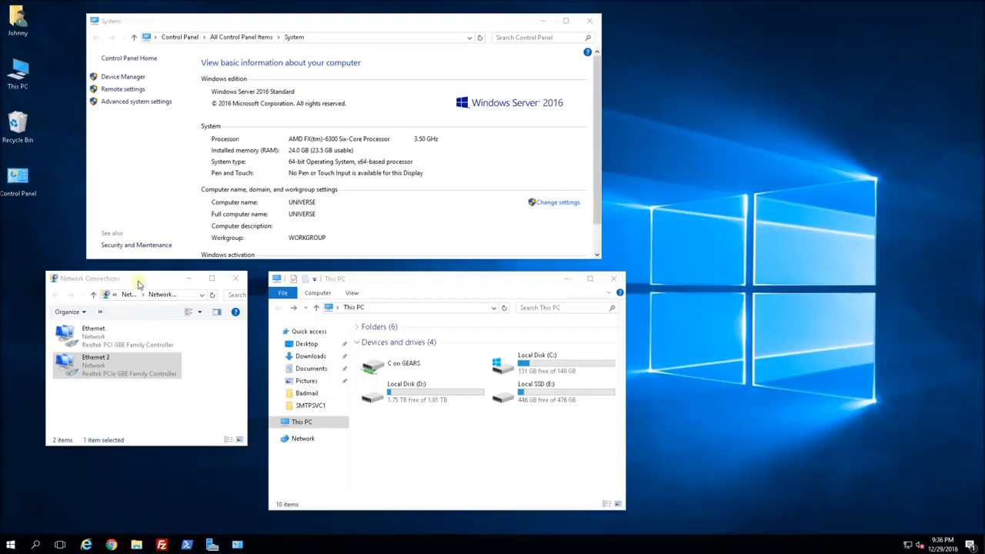
Compare the Ethernet and Ethernet 2 network adapters.
click(90, 372)
click(110, 342)
click(114, 370)
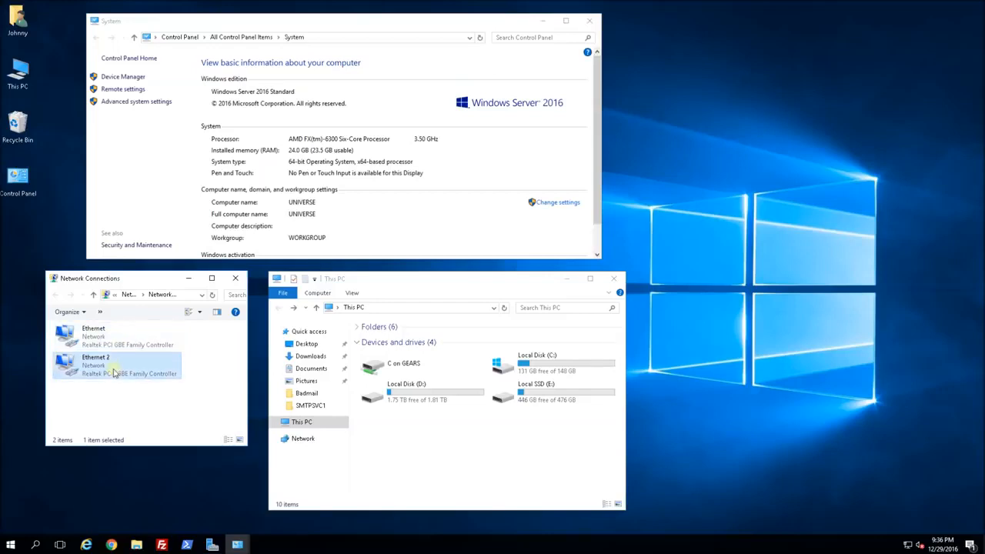
click(130, 339)
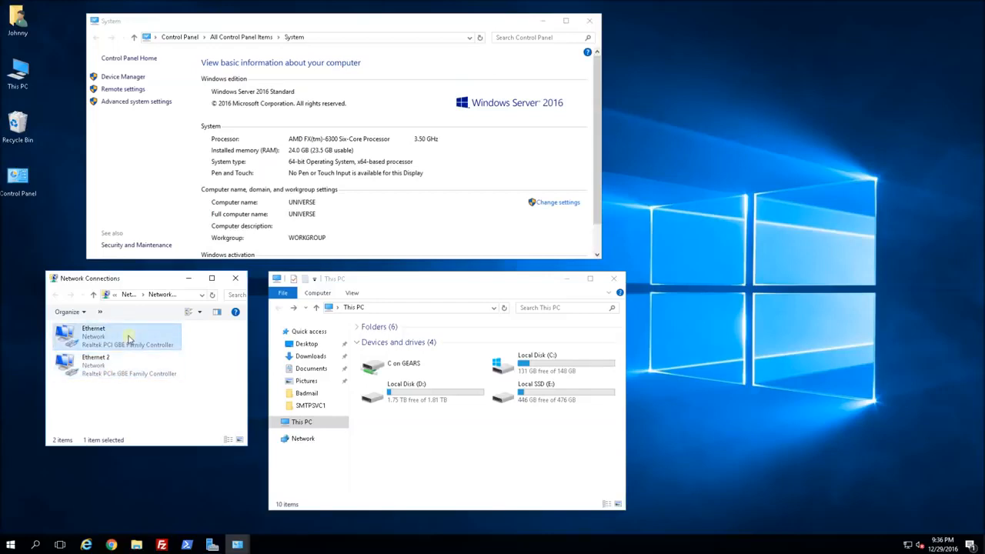
click(127, 367)
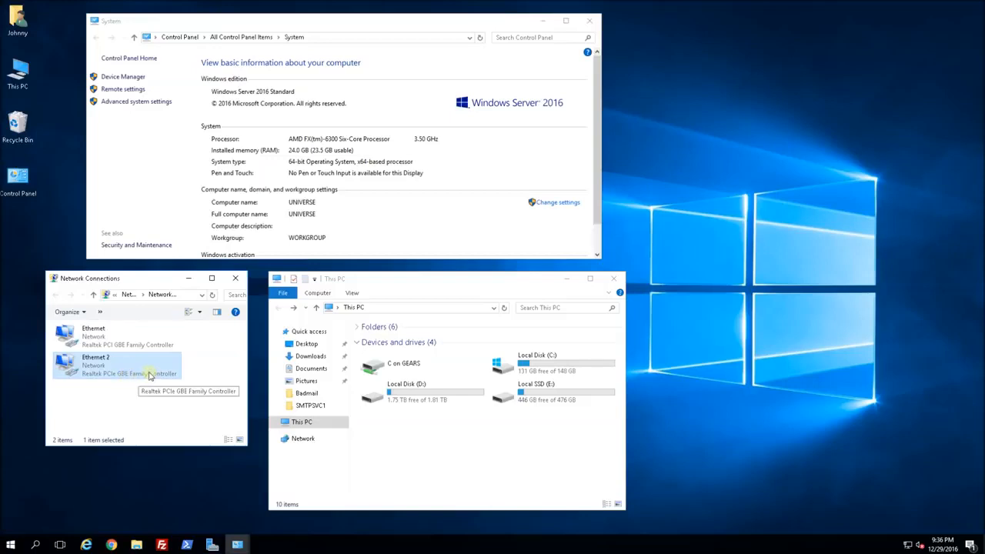
click(141, 345)
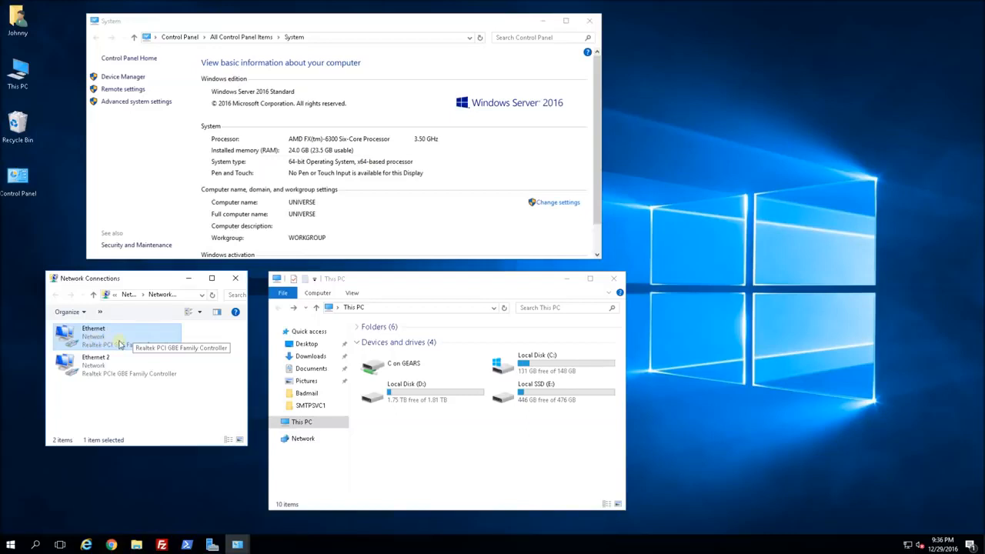
Check Local Disk (D:) and Local SSD (E:) in This PC.
click(483, 457)
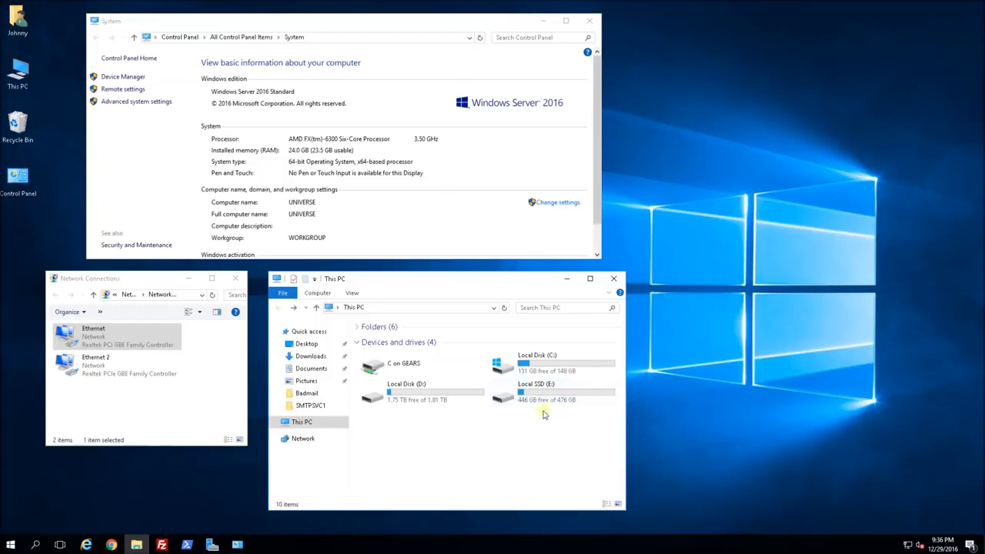
click(422, 403)
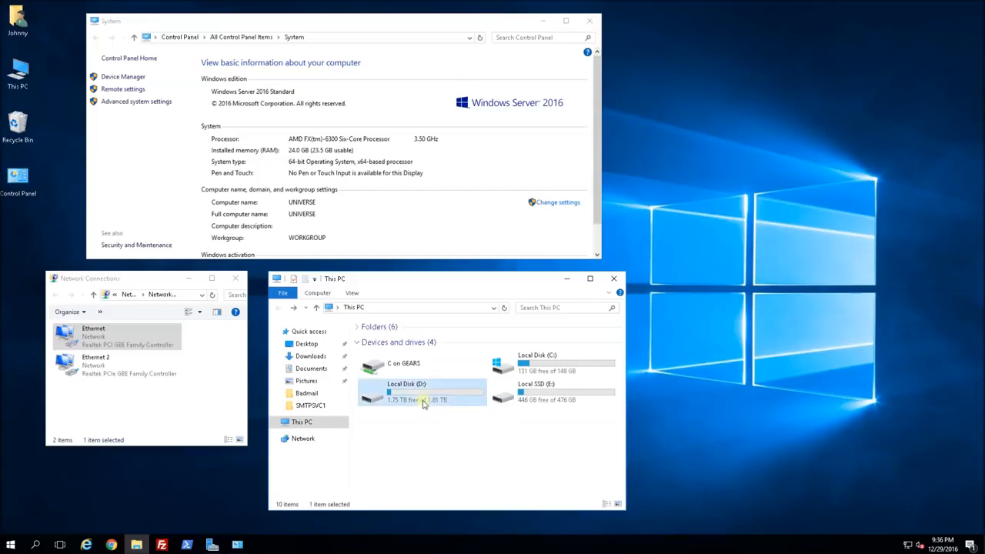
click(545, 414)
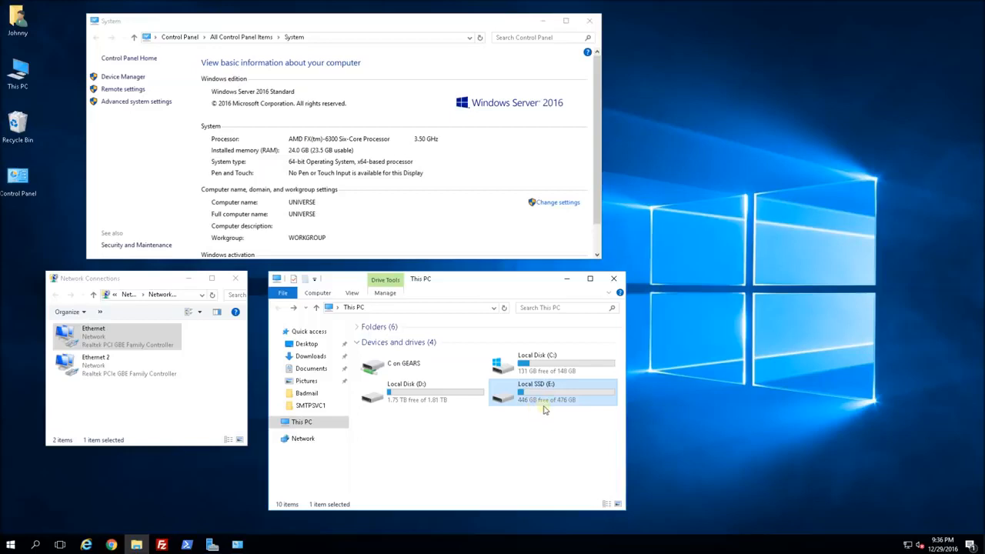
mouse_move(551, 408)
click(462, 402)
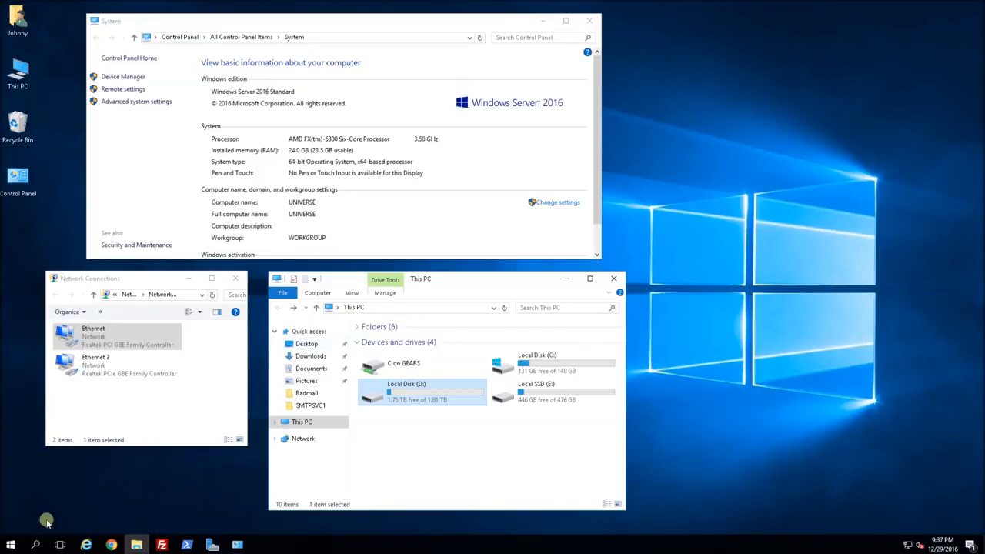
Launch Server Manager's Add Roles and Features with role-based installation on UNIVERSE.
click(11, 544)
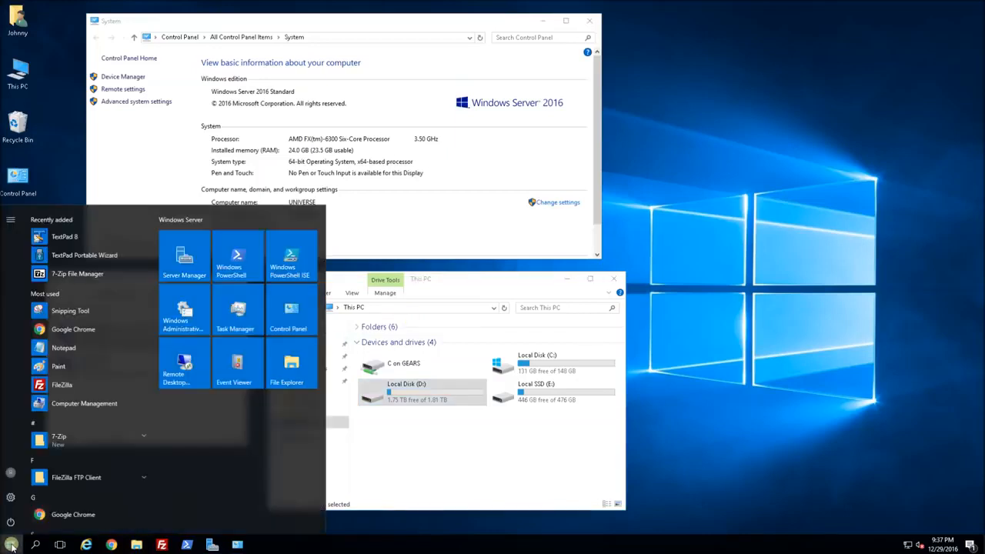
click(190, 260)
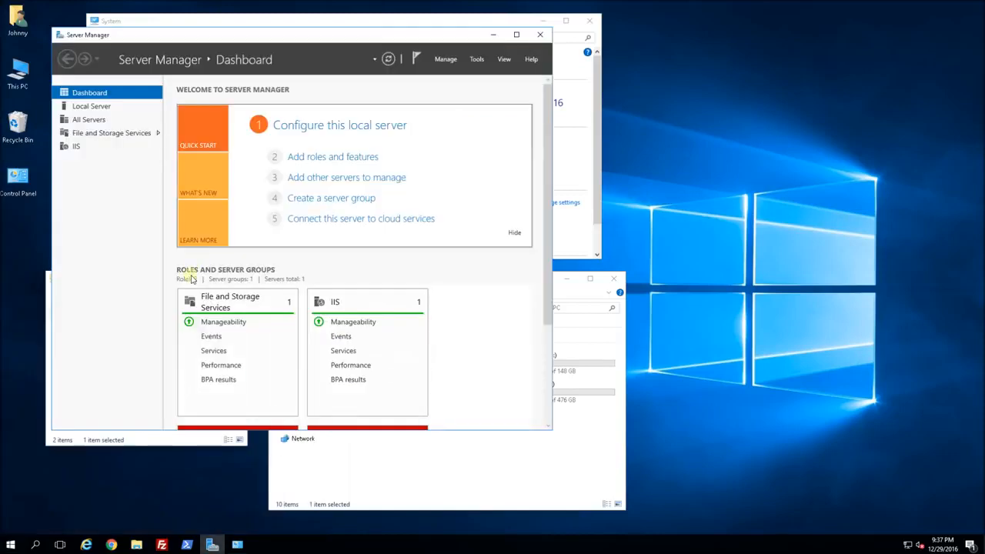
click(317, 159)
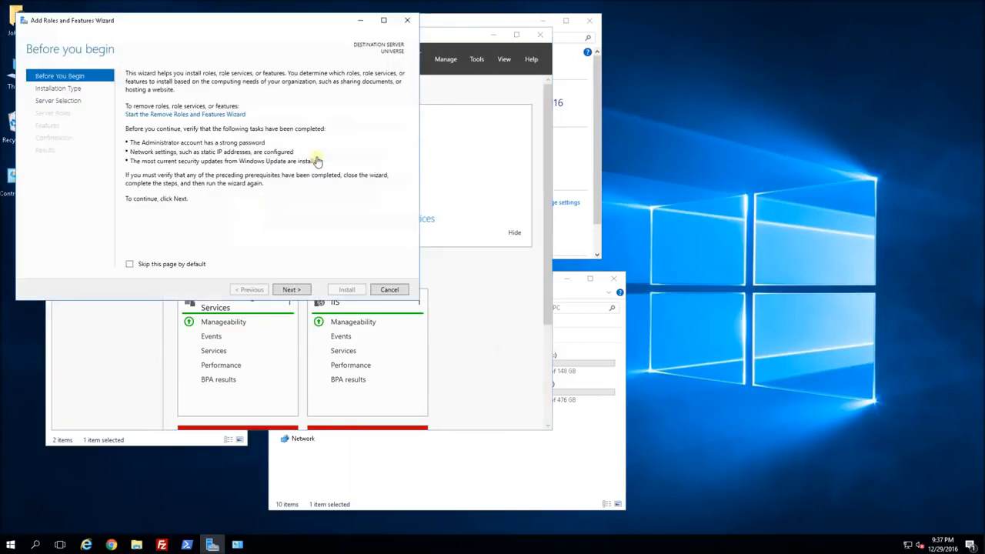
click(293, 290)
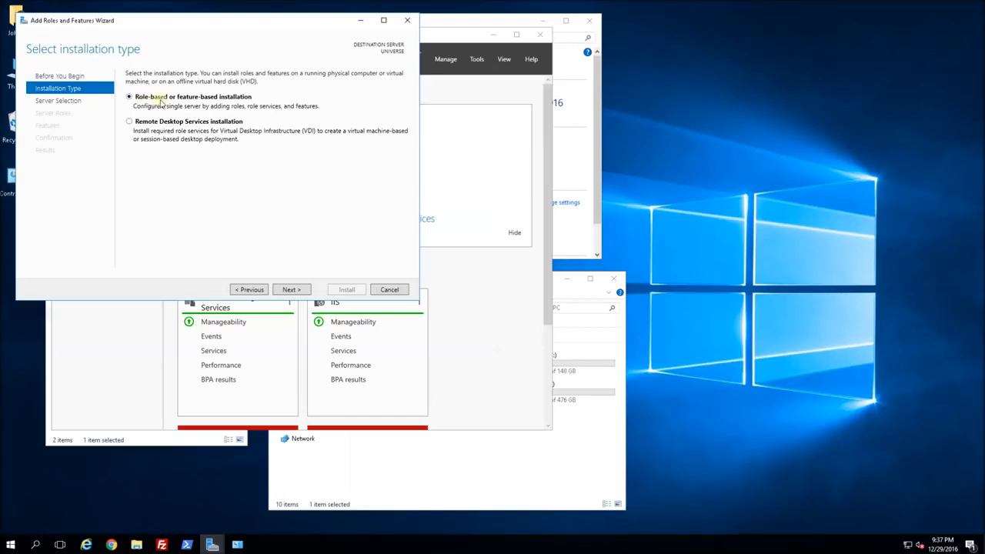
click(293, 290)
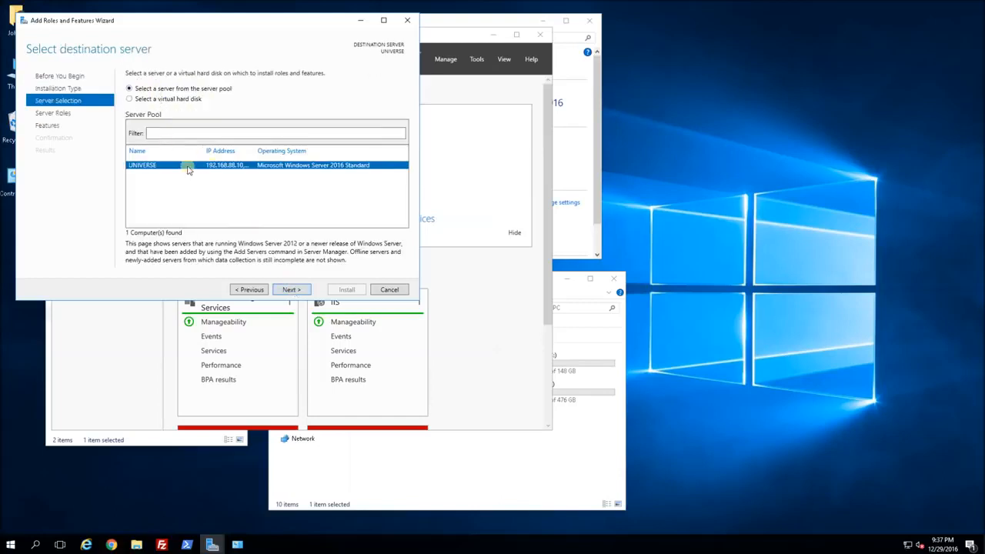
click(294, 290)
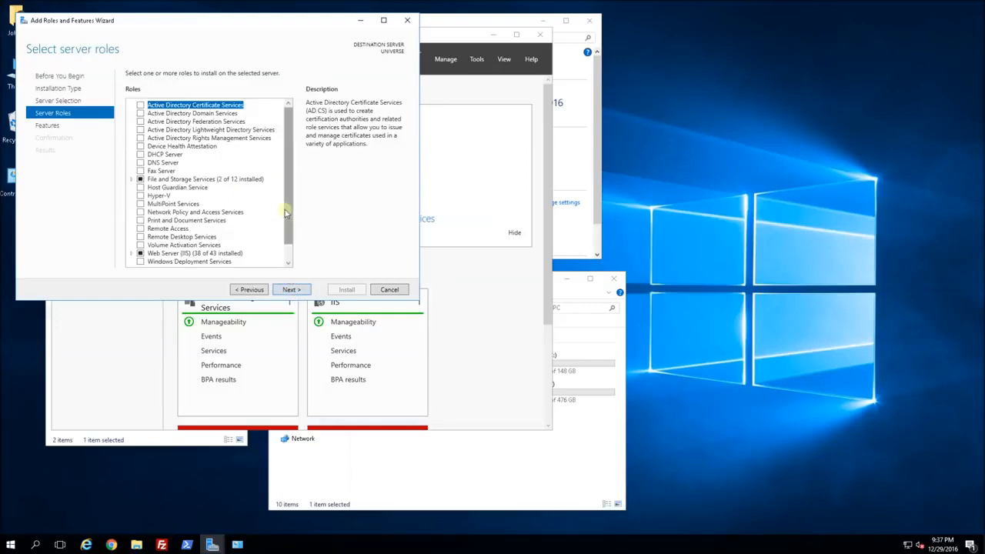
Tick the Hyper-V role and accept its required management tools.
click(141, 197)
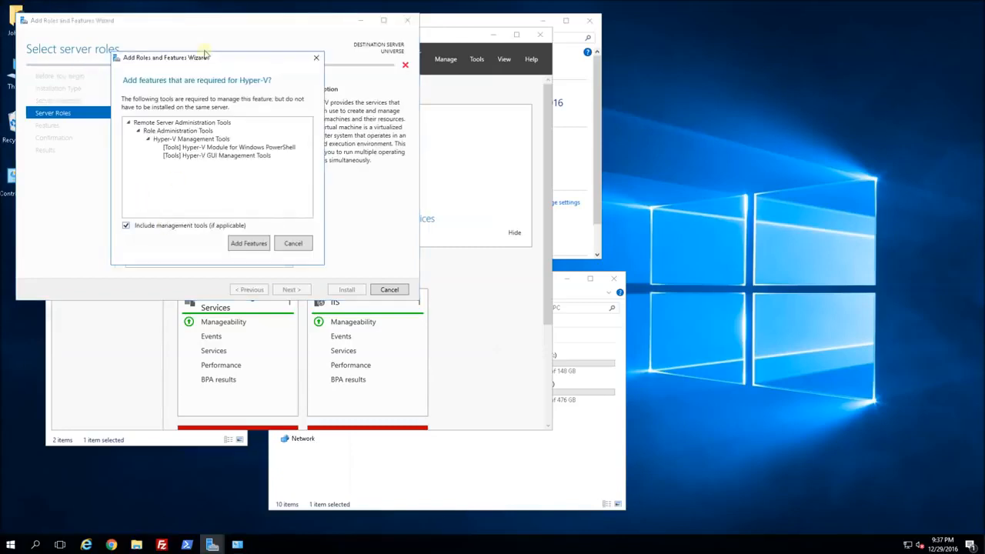
drag(202, 62, 369, 60)
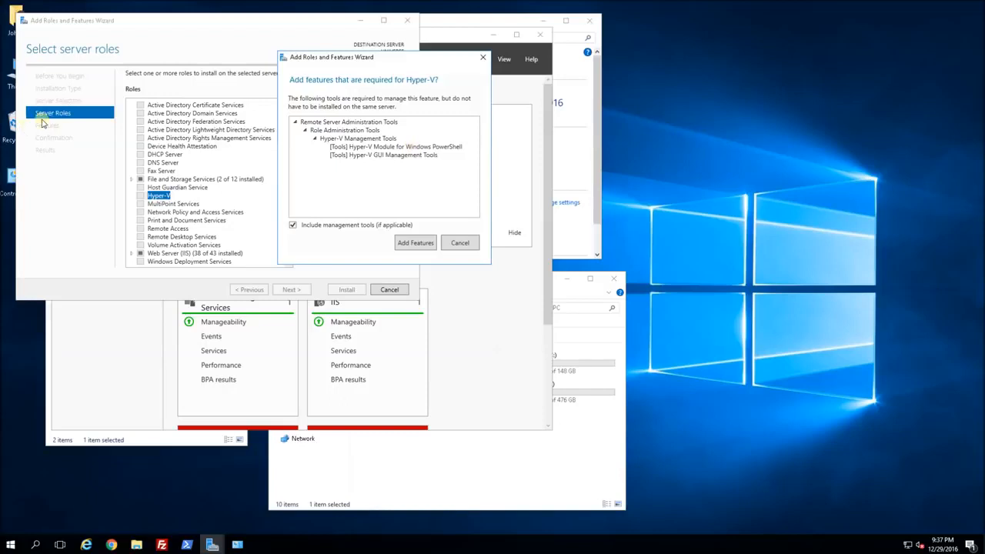
click(416, 243)
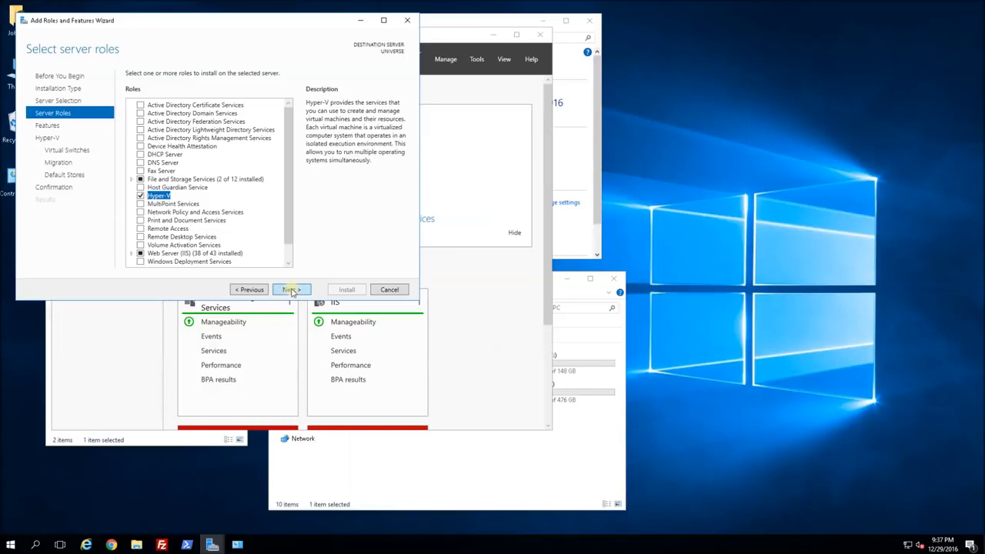
click(291, 290)
Skip extra features, create no virtual switch, and leave live migration disabled.
click(294, 290)
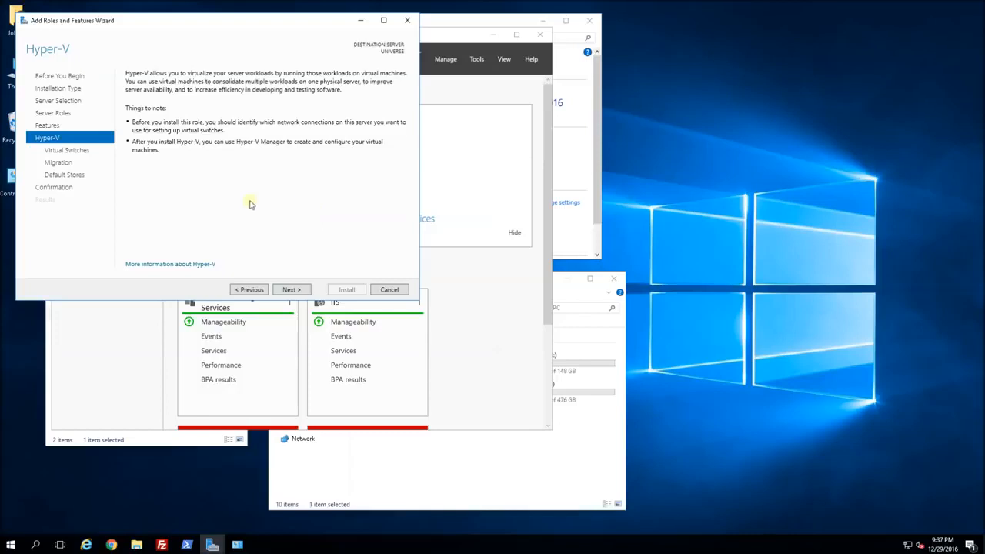
click(295, 291)
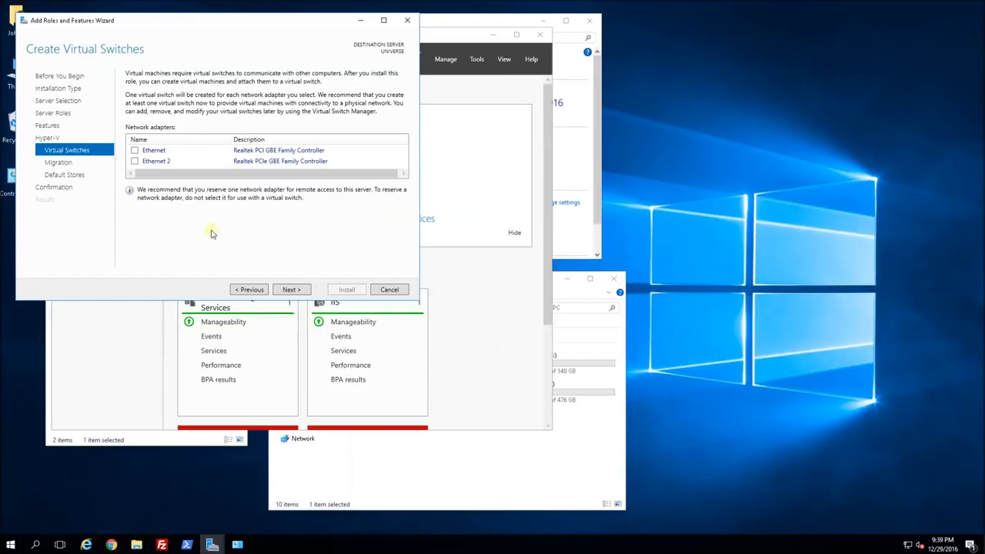
click(291, 289)
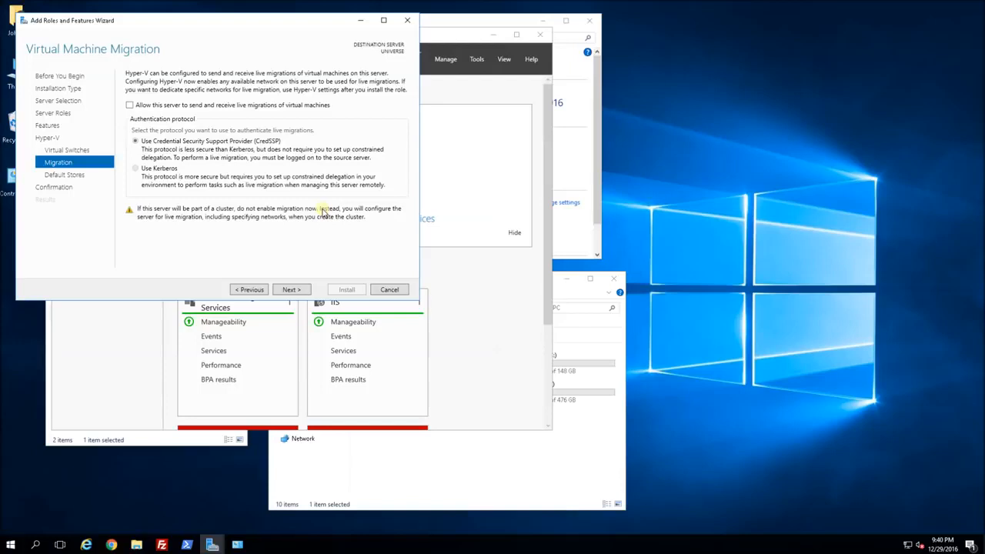
click(292, 290)
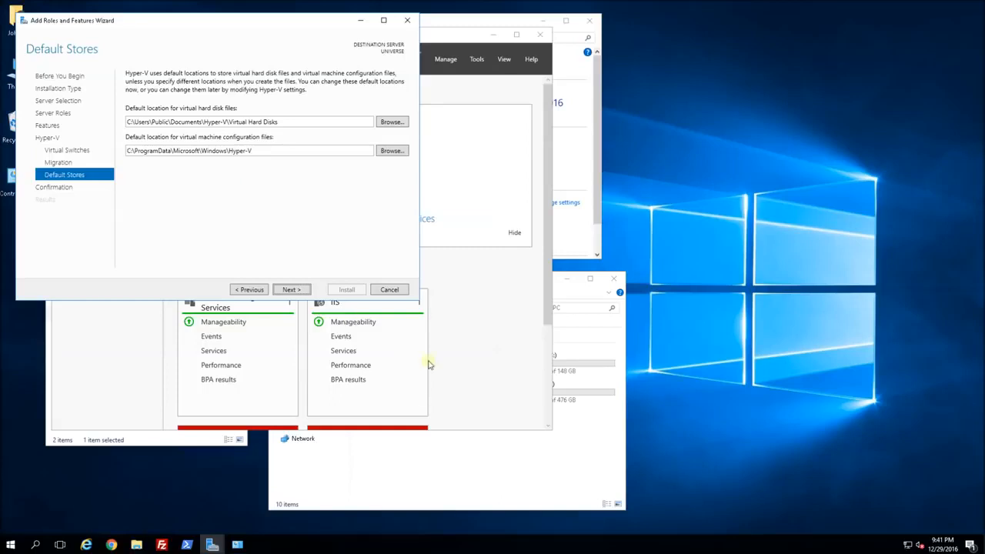
click(447, 457)
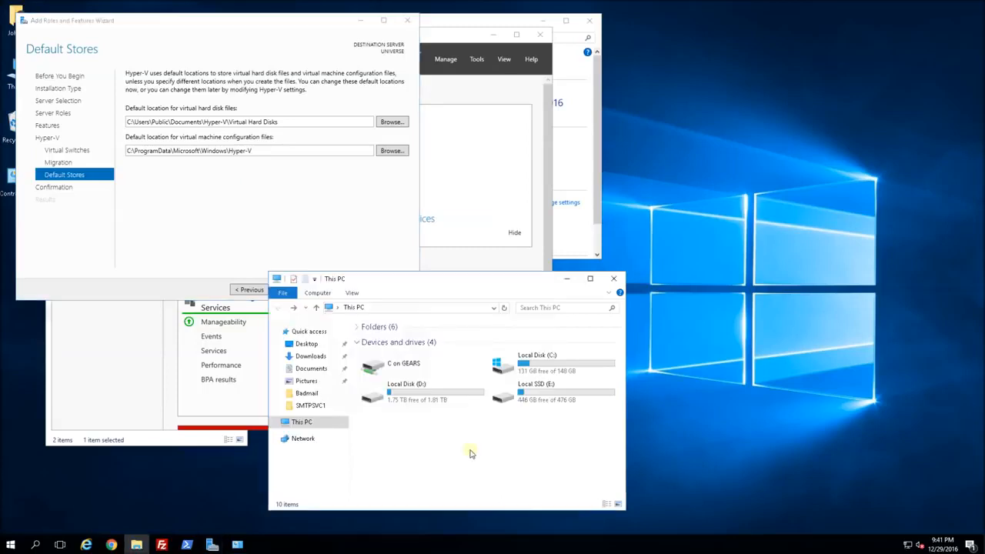
Set the virtual hard disk location to E:\VM_ROOT\VHDS.
double_click(541, 396)
double_click(394, 359)
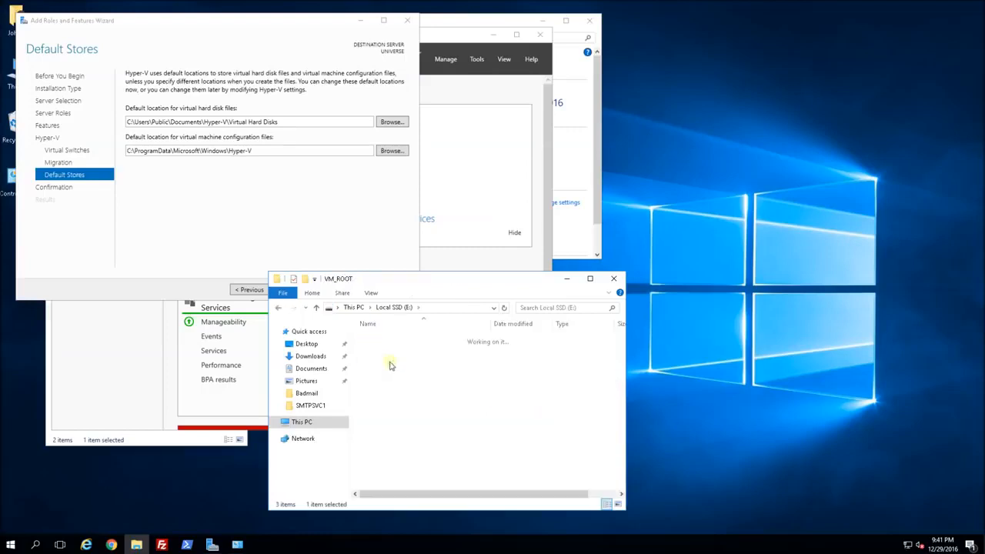
click(403, 355)
double_click(403, 356)
click(462, 311)
key(ctrl+c)
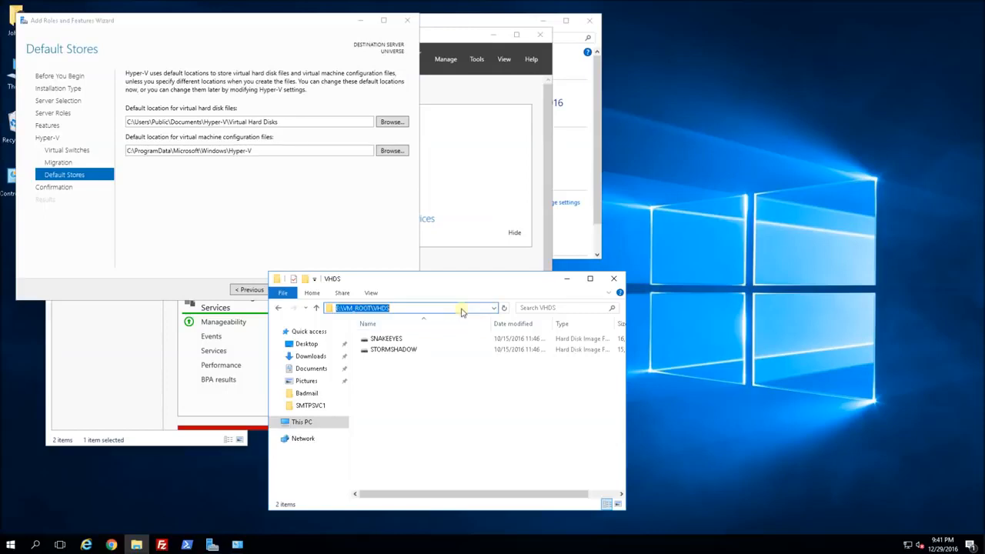
click(281, 122)
key(ctrl+a)
key(ctrl+v)
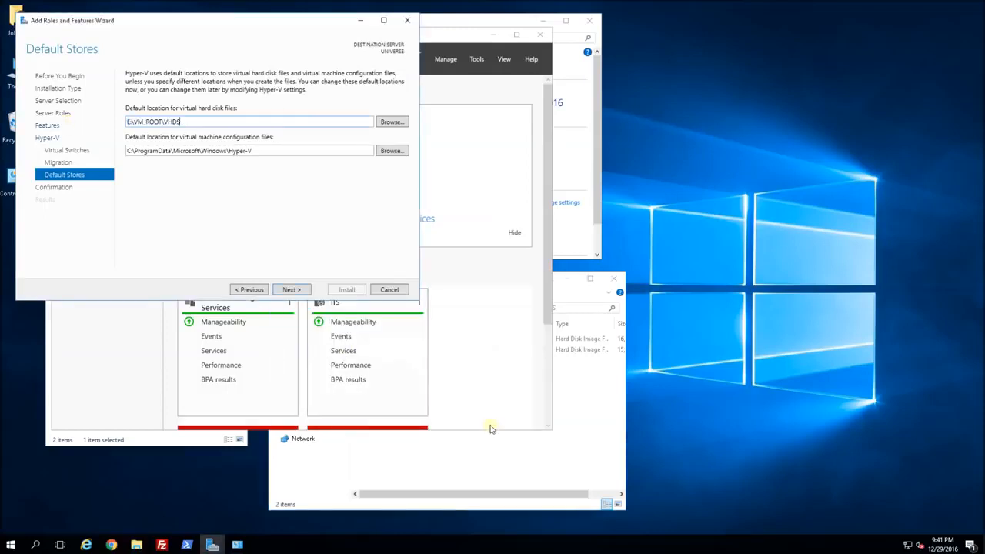
Set the VM configuration files location to E:\VM_ROOT\CONFIG and continue to confirmation.
click(493, 448)
click(406, 307)
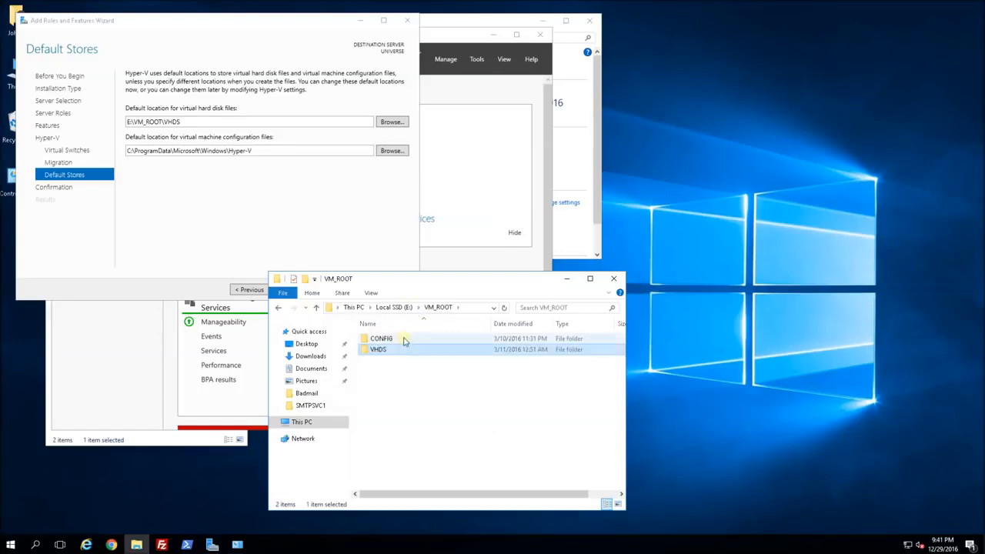
double_click(404, 340)
click(471, 309)
key(ctrl+c)
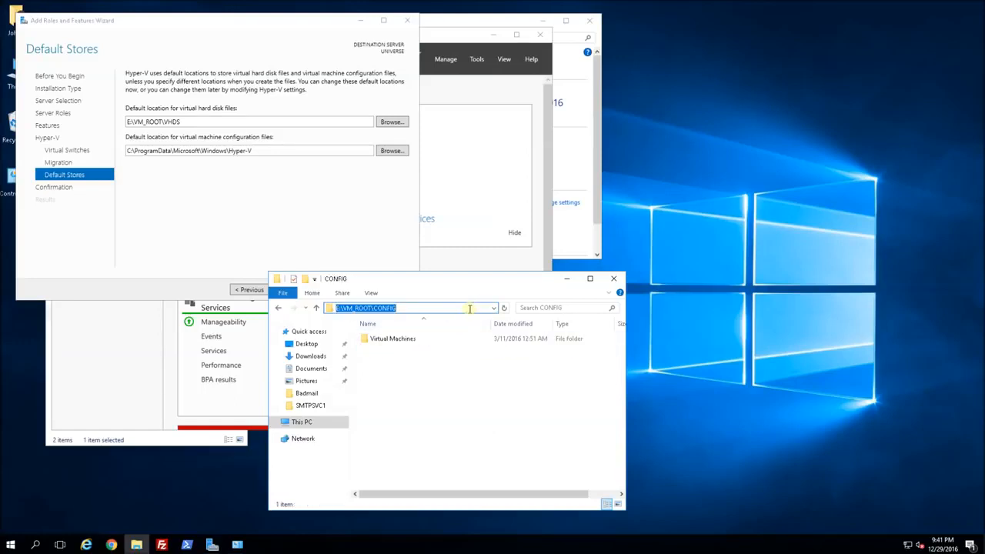
drag(254, 152, 85, 153)
key(ctrl+v)
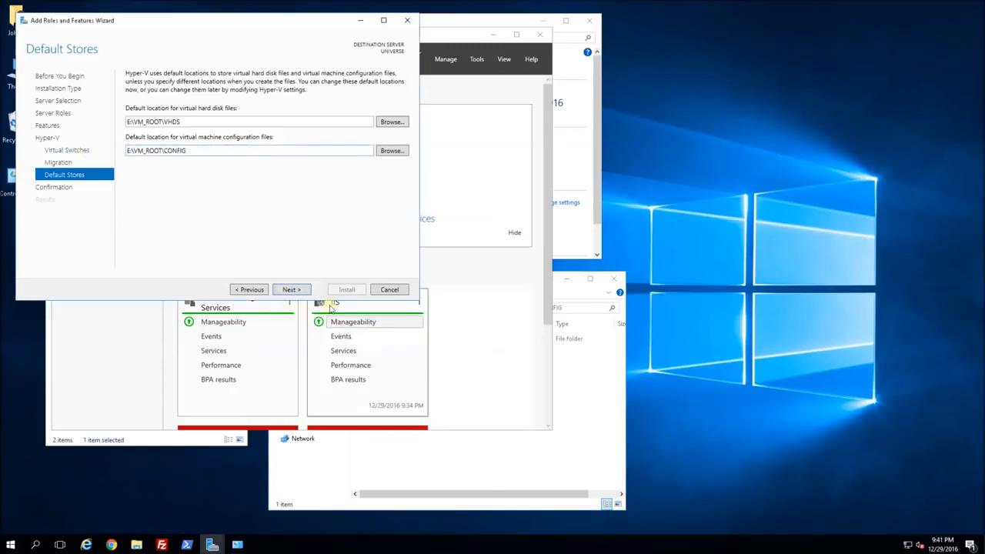
click(291, 290)
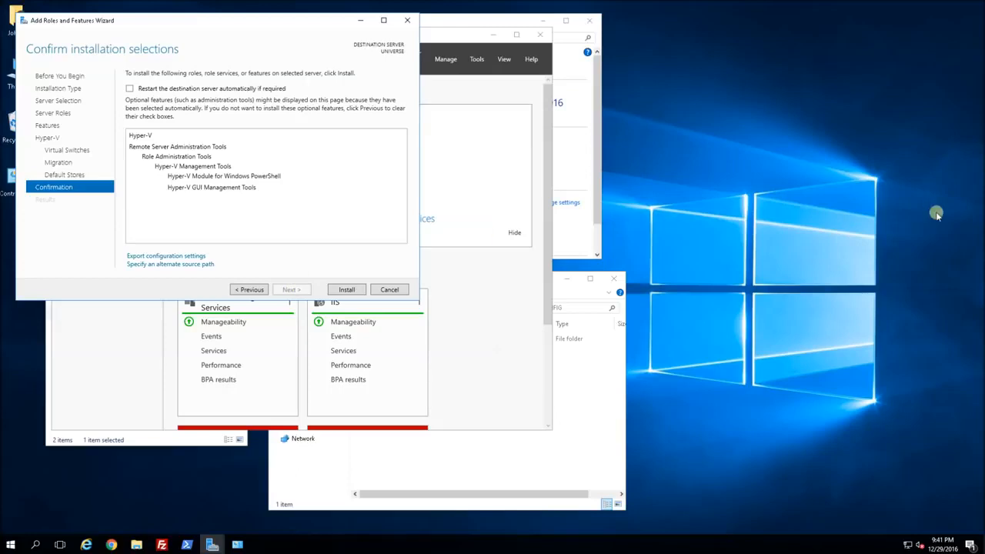
Install the Hyper-V role and close the finished installation results.
click(345, 292)
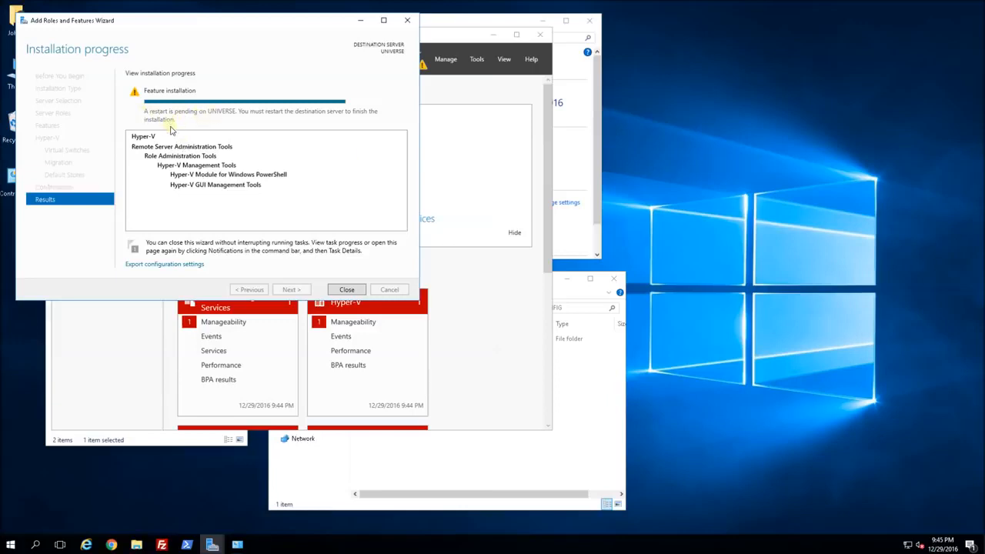
click(346, 291)
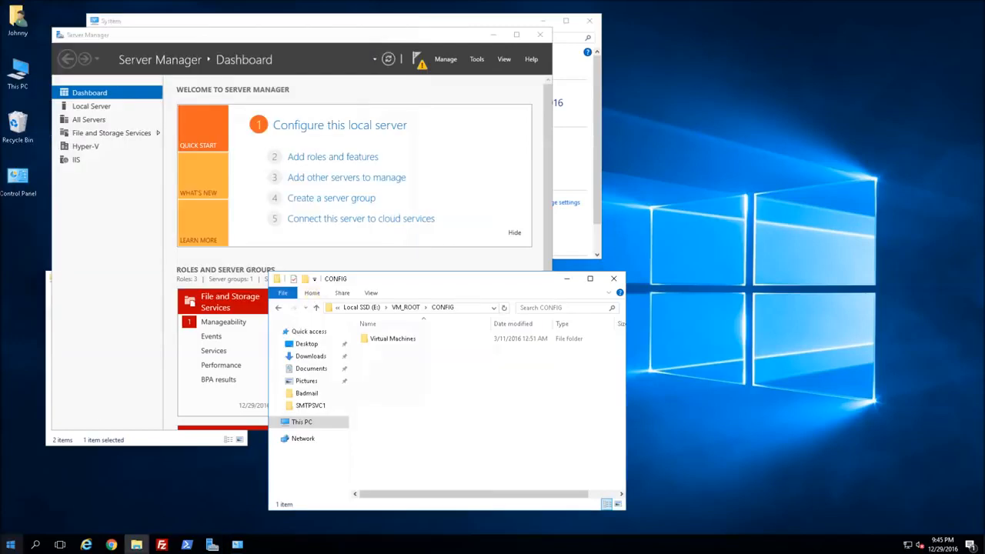
Restart UNIVERSE with the default Other (Unplanned) reason.
click(11, 544)
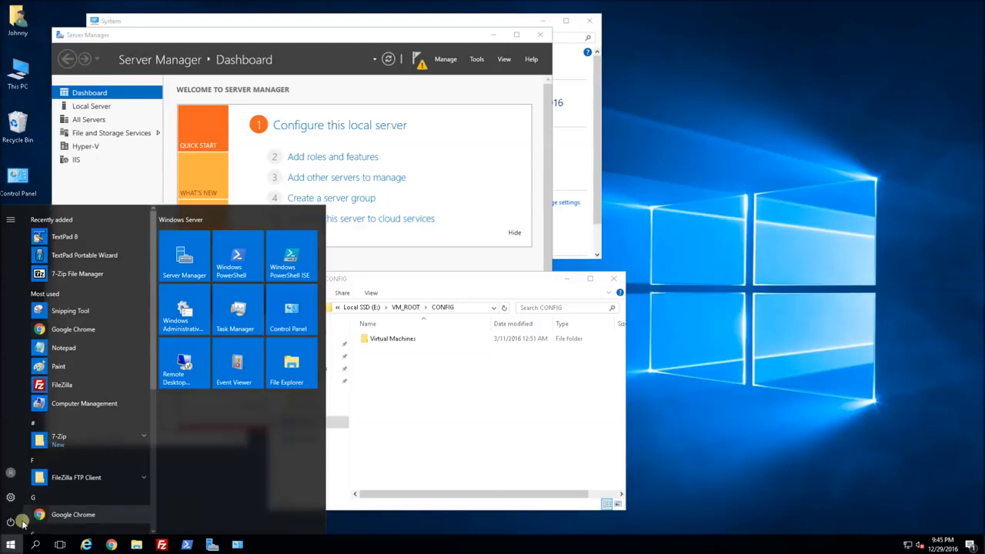
click(11, 522)
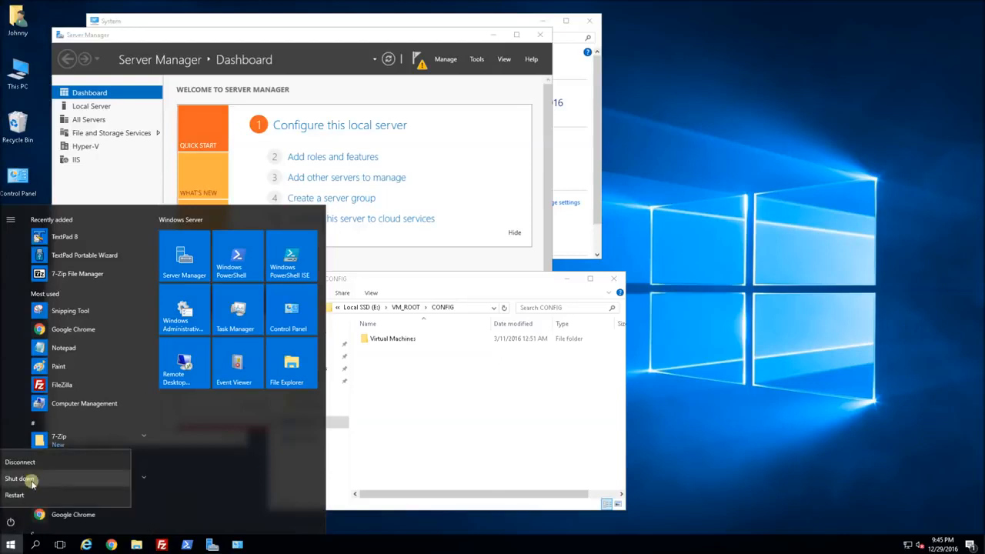
click(31, 496)
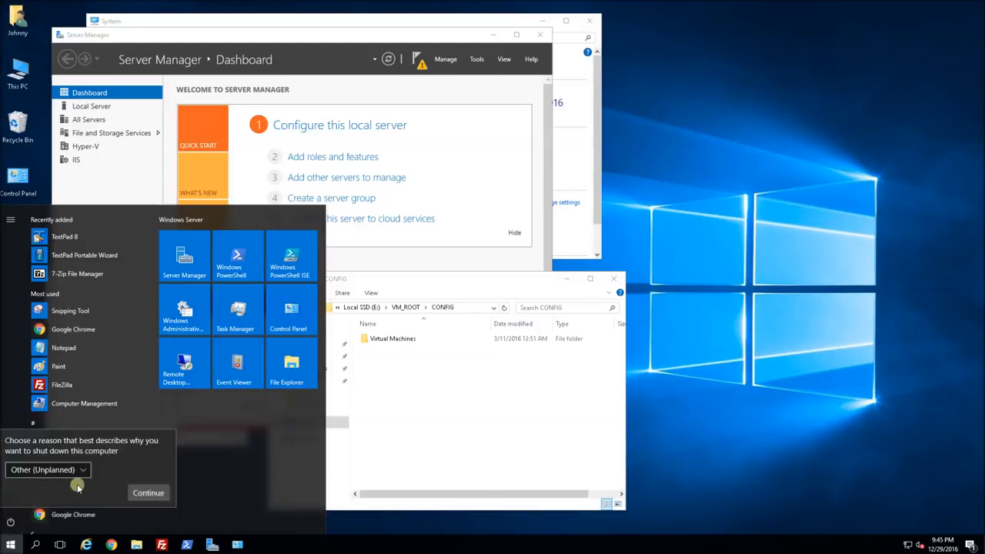
click(147, 493)
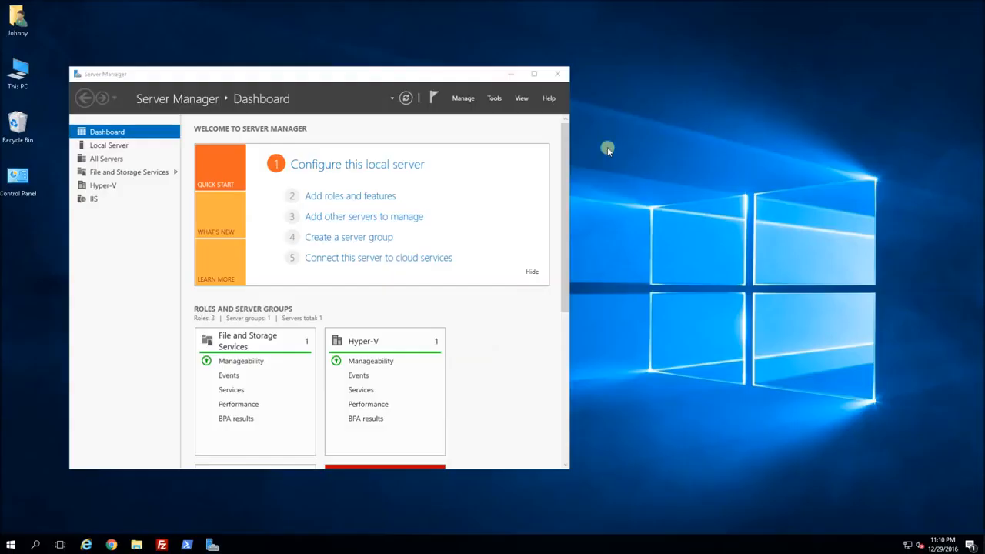
Launch Hyper-V Manager from Tools and select the UNIVERSE host.
click(494, 99)
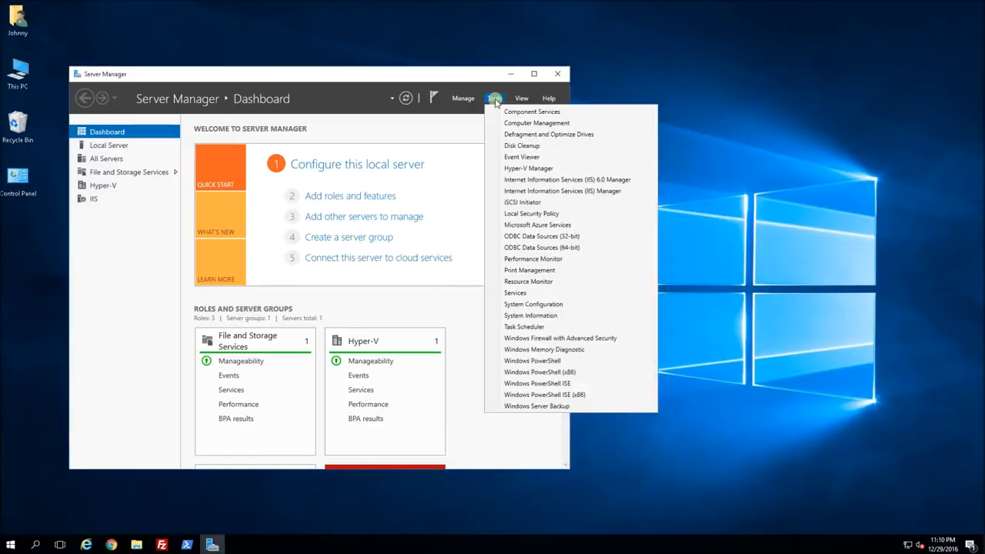
click(549, 171)
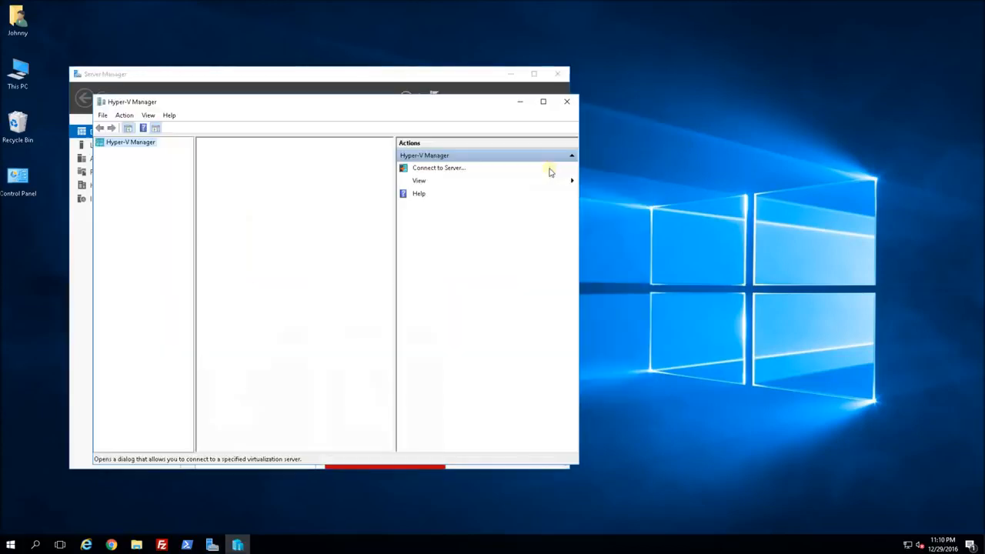
drag(445, 105, 575, 33)
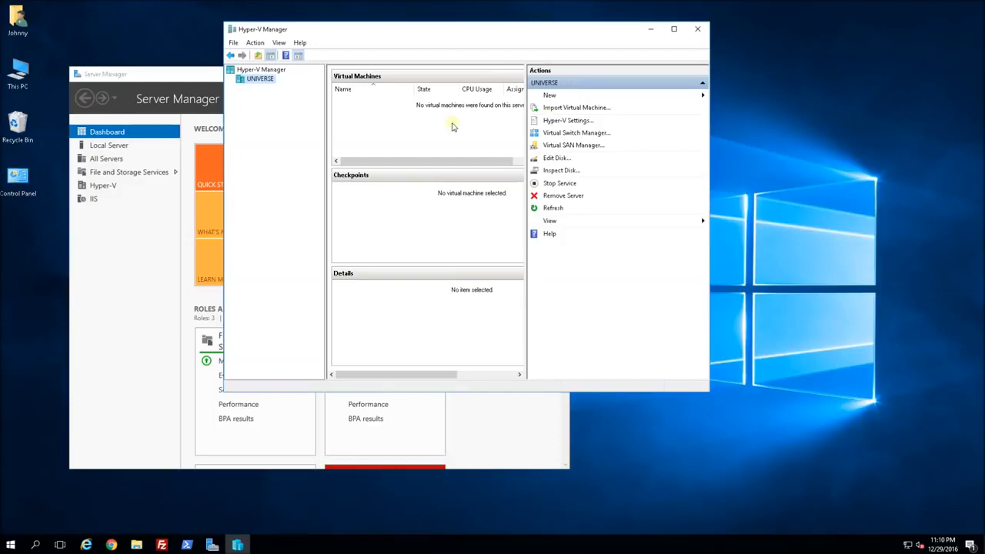
click(260, 71)
click(258, 80)
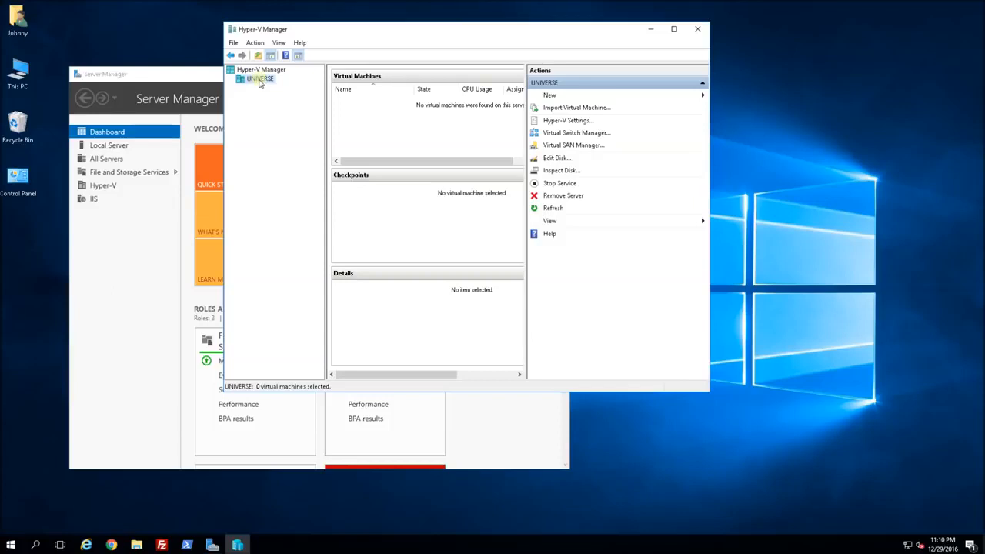
Create a new external virtual switch named HyperV External Virtual Switch.
click(579, 134)
drag(452, 97, 383, 142)
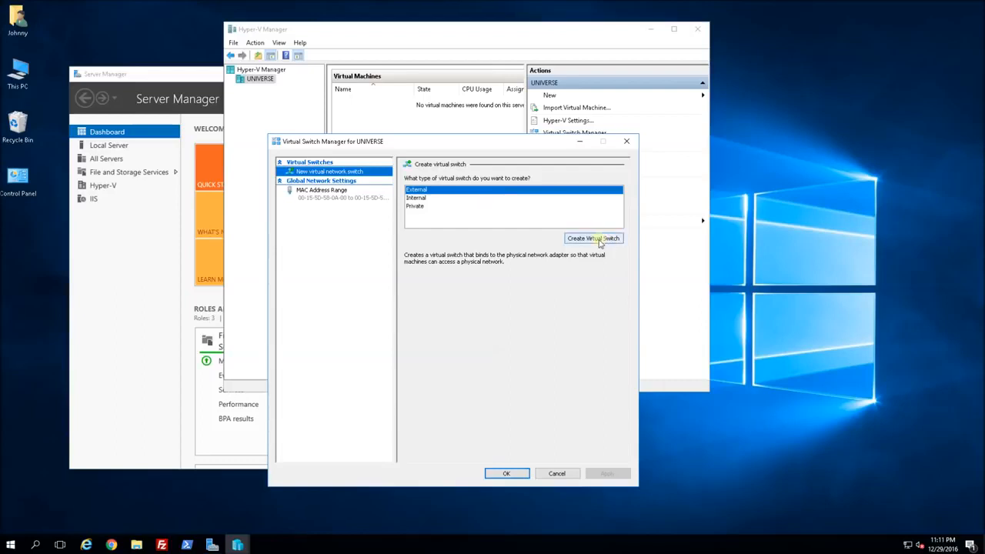
click(594, 238)
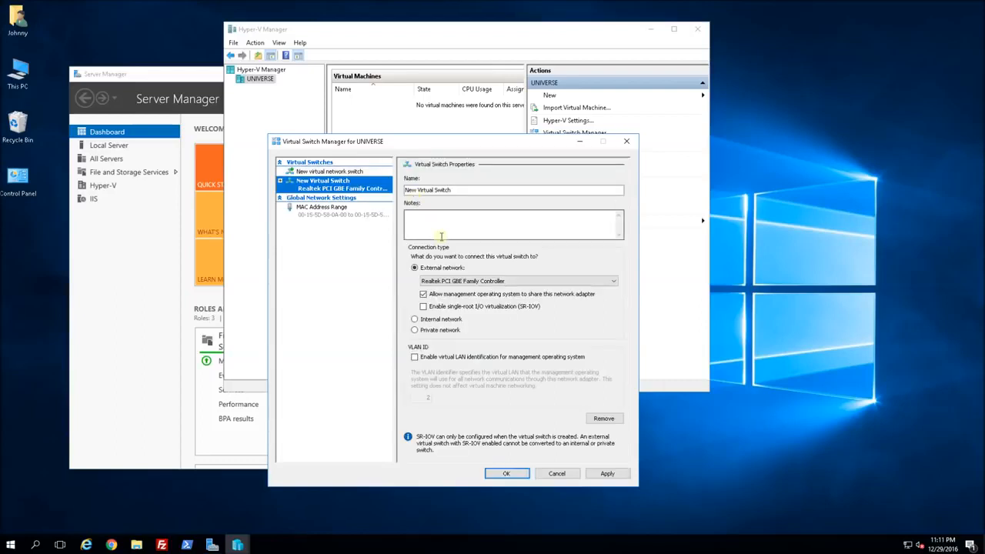
double_click(411, 189)
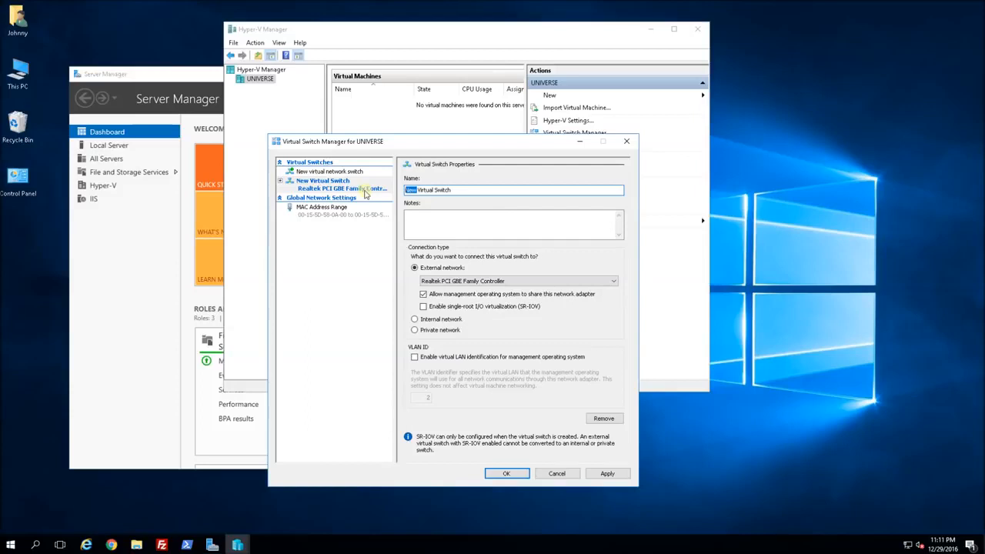
text(HyperV External)
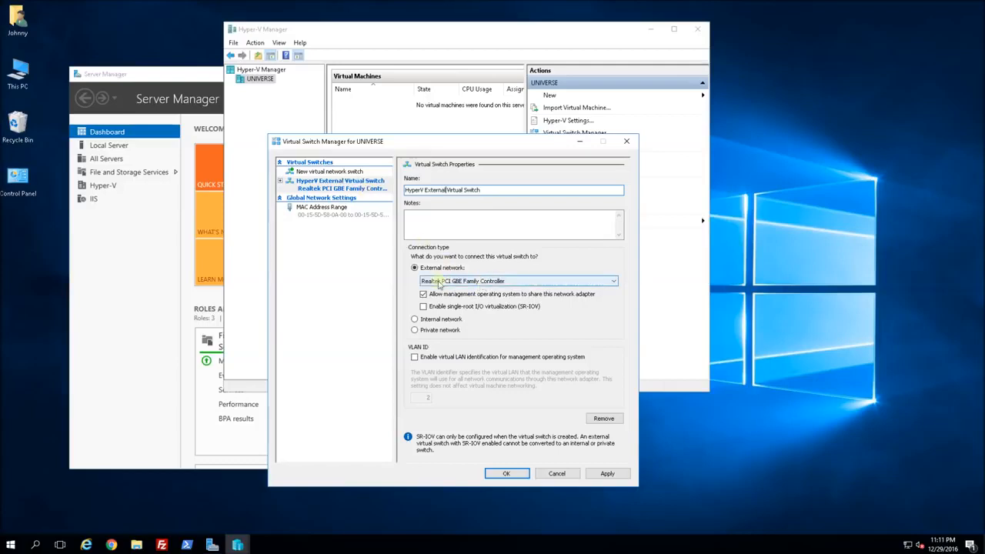
Bind the switch to the Realtek PCI GBE Family Controller and save, accepting the disruption warning.
click(558, 282)
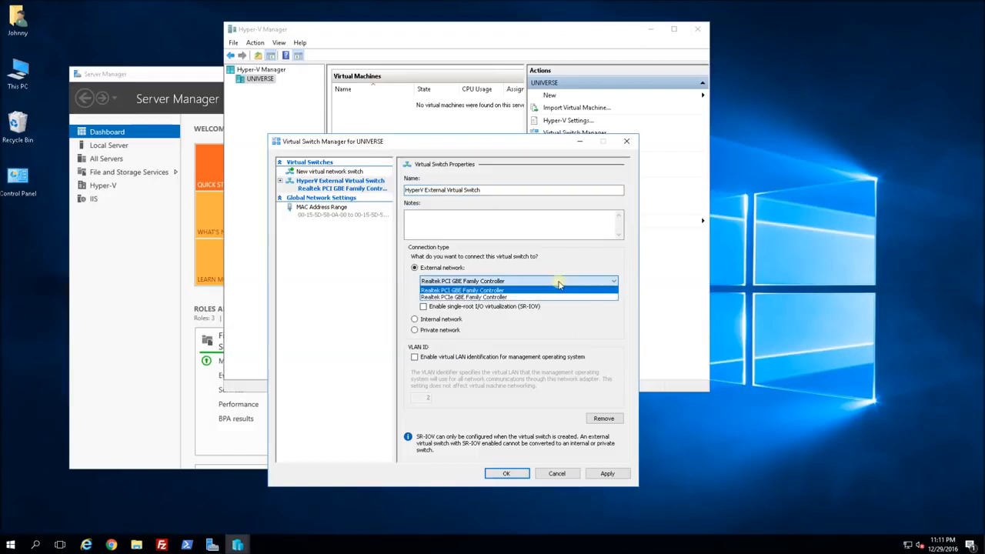
click(460, 292)
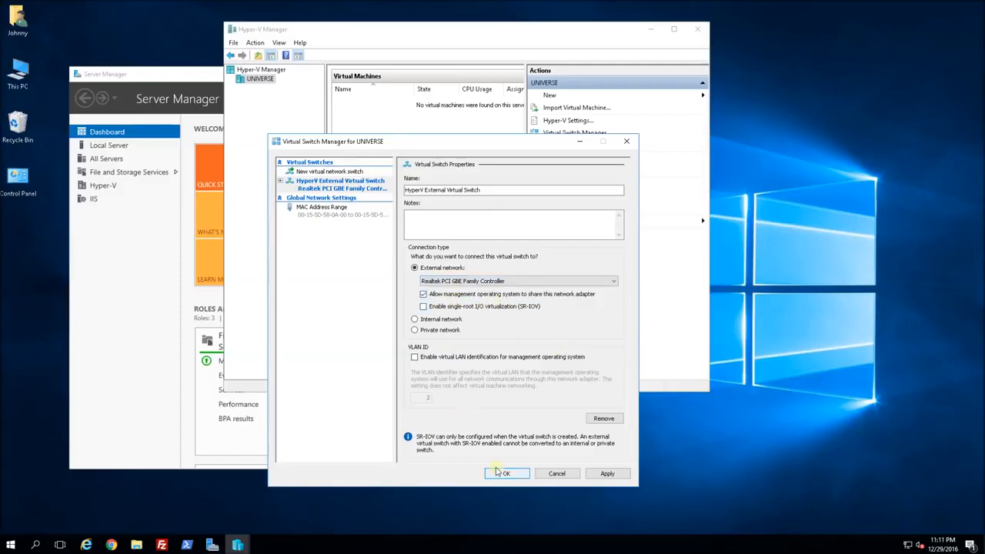
click(607, 473)
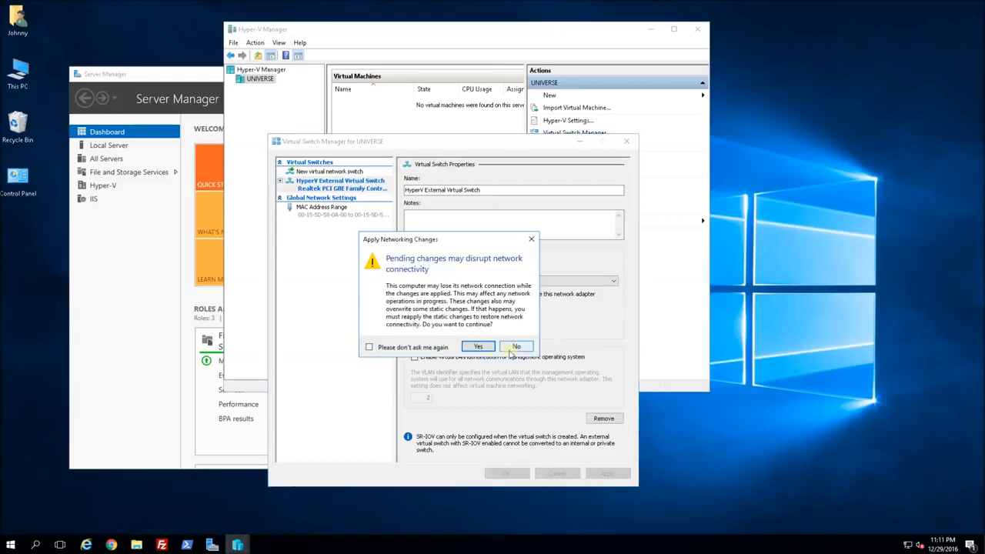
click(475, 347)
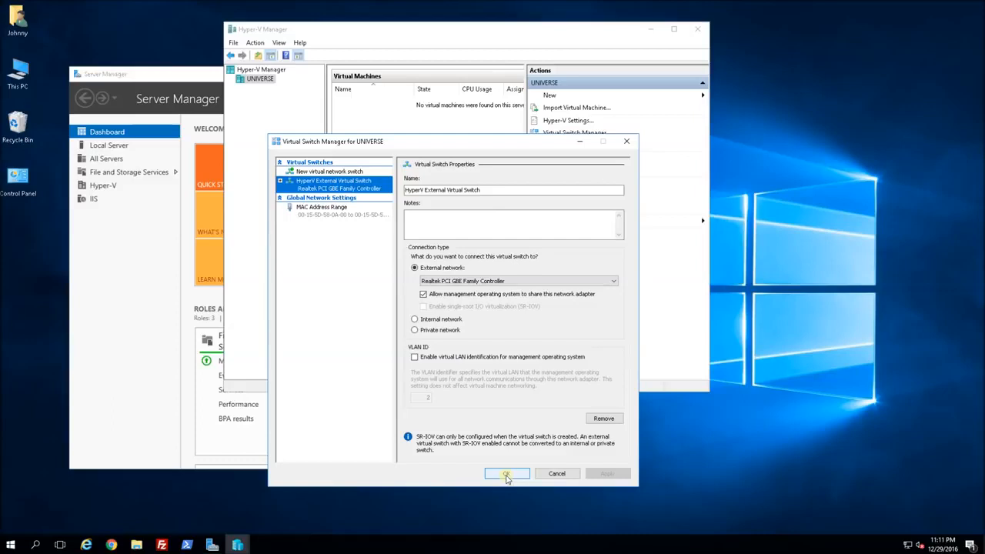
click(506, 475)
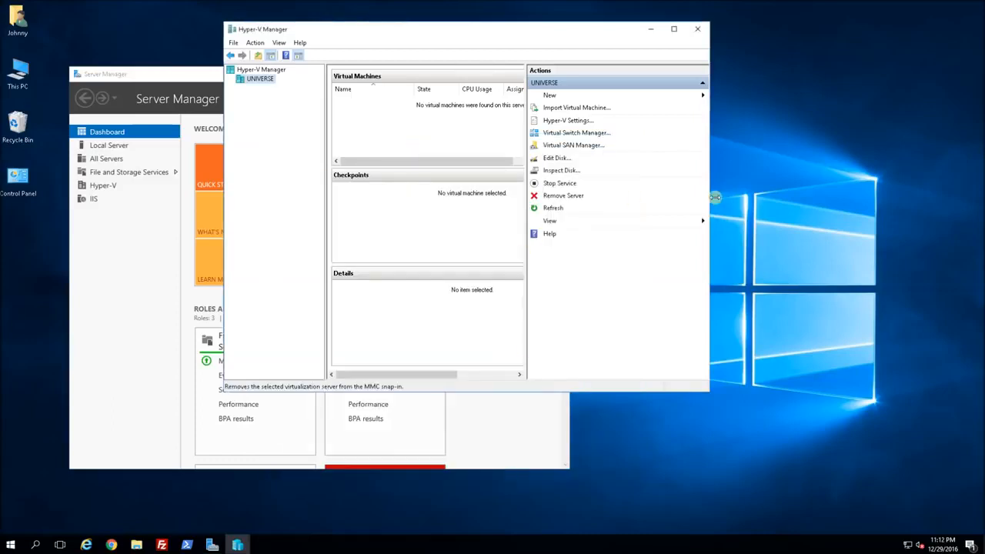
drag(712, 197, 794, 197)
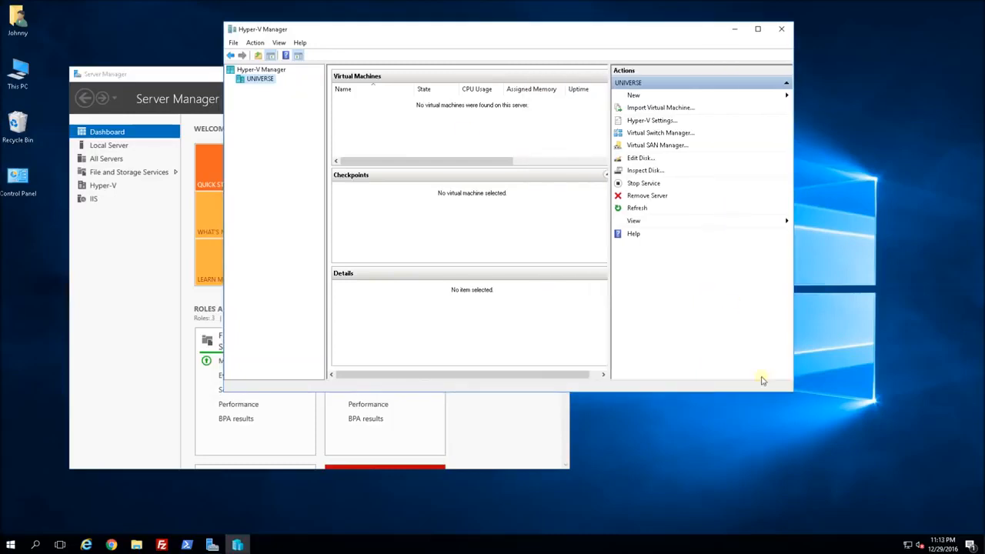
right_click(907, 544)
click(906, 537)
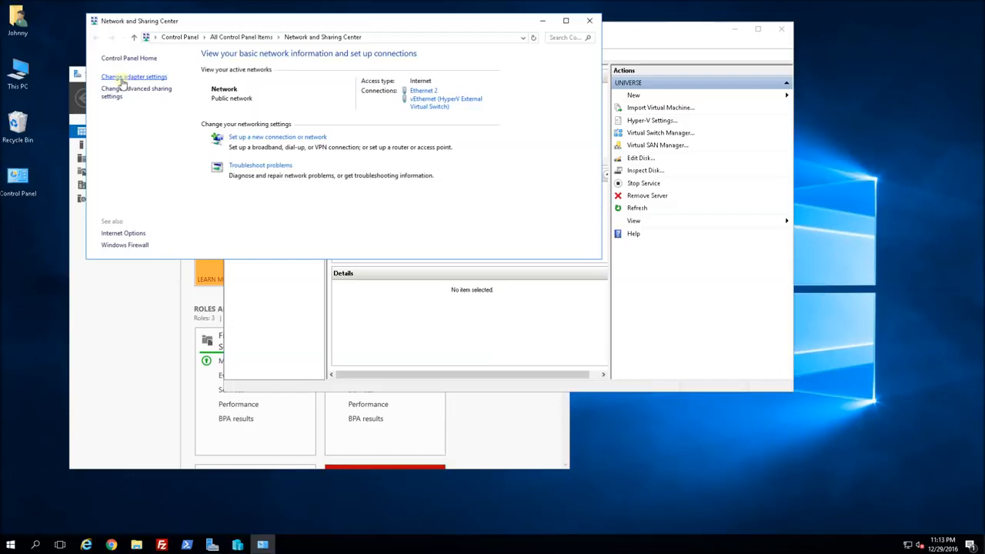
click(120, 78)
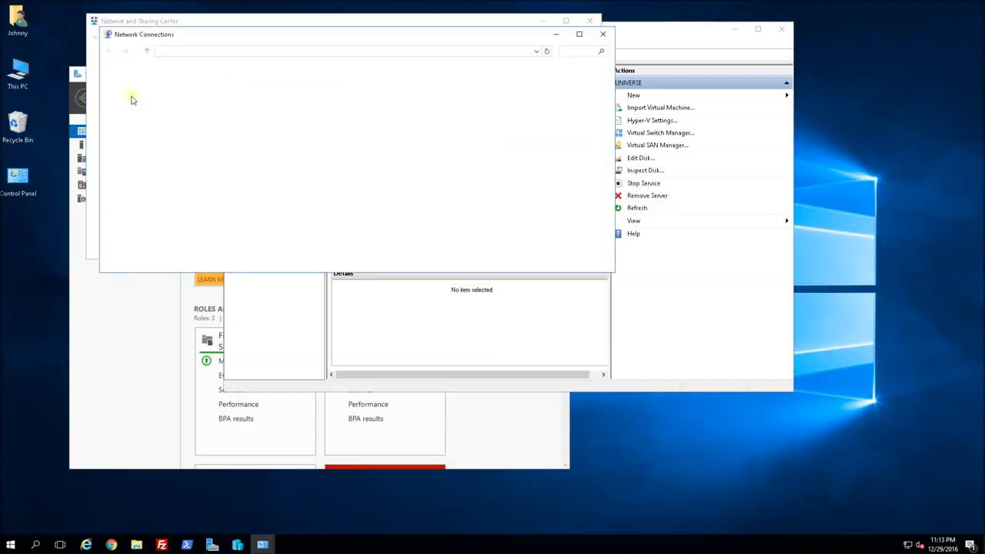
click(408, 98)
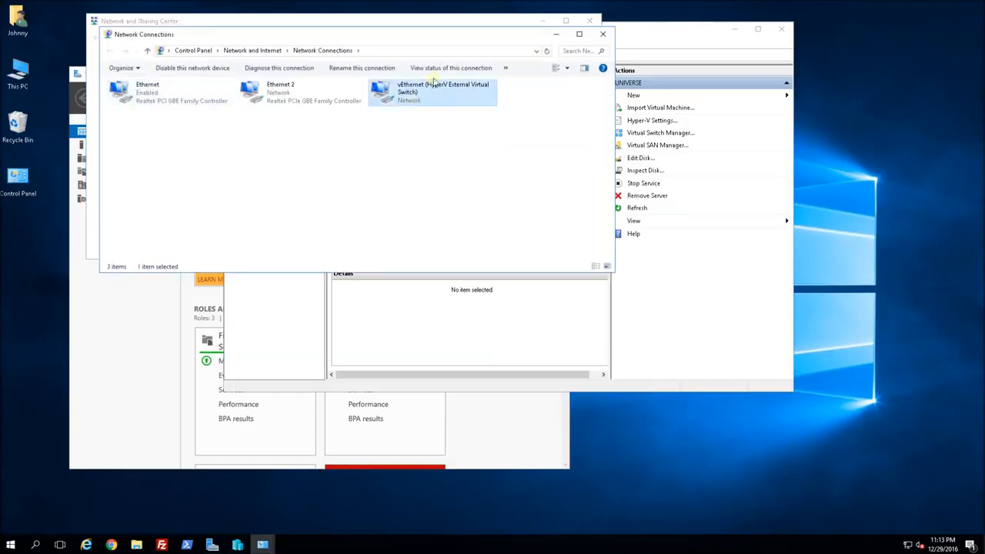
drag(344, 202, 328, 198)
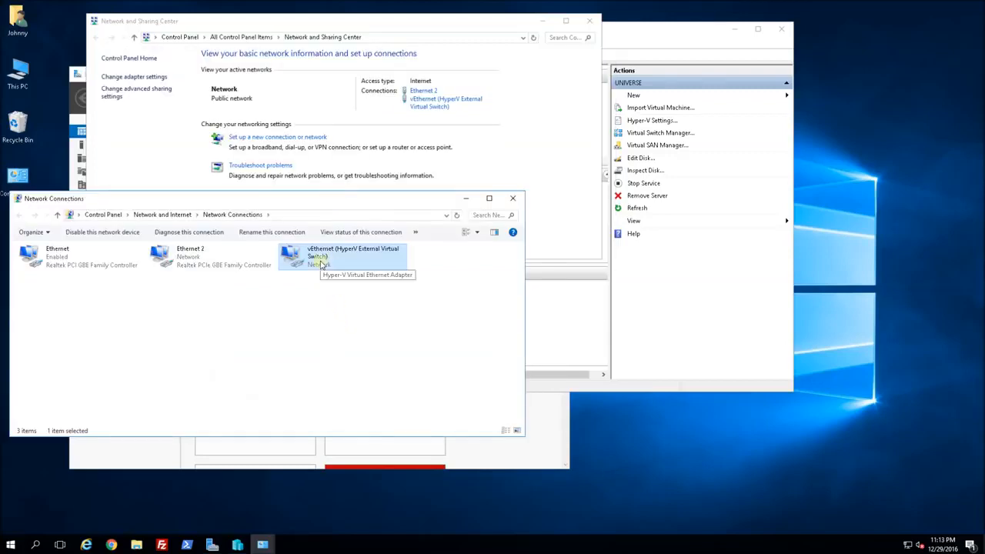
click(57, 260)
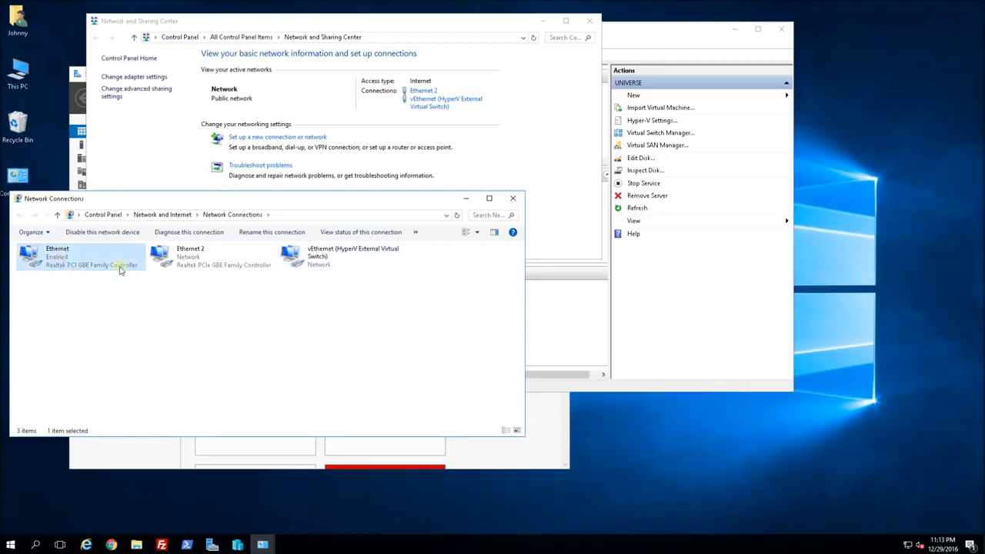
click(308, 261)
click(59, 267)
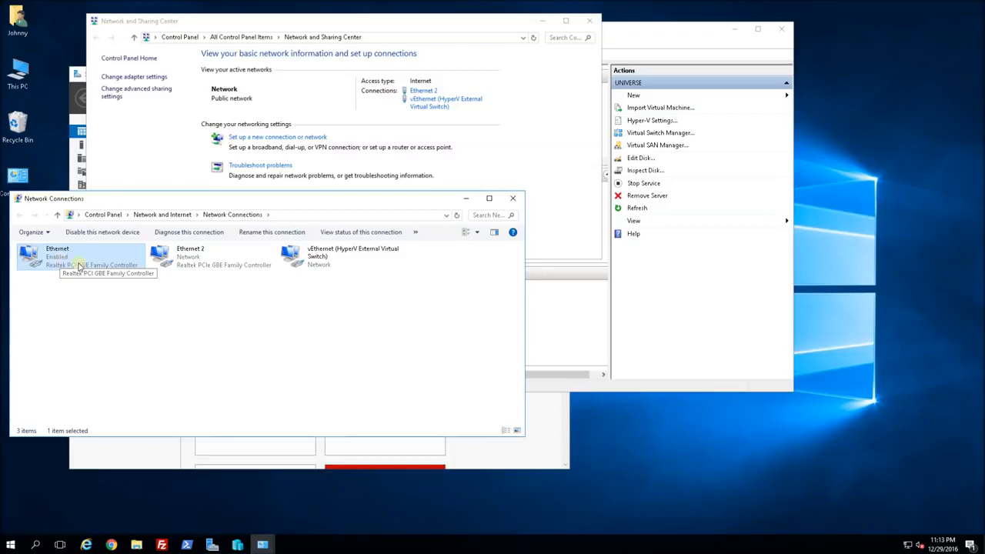
click(343, 263)
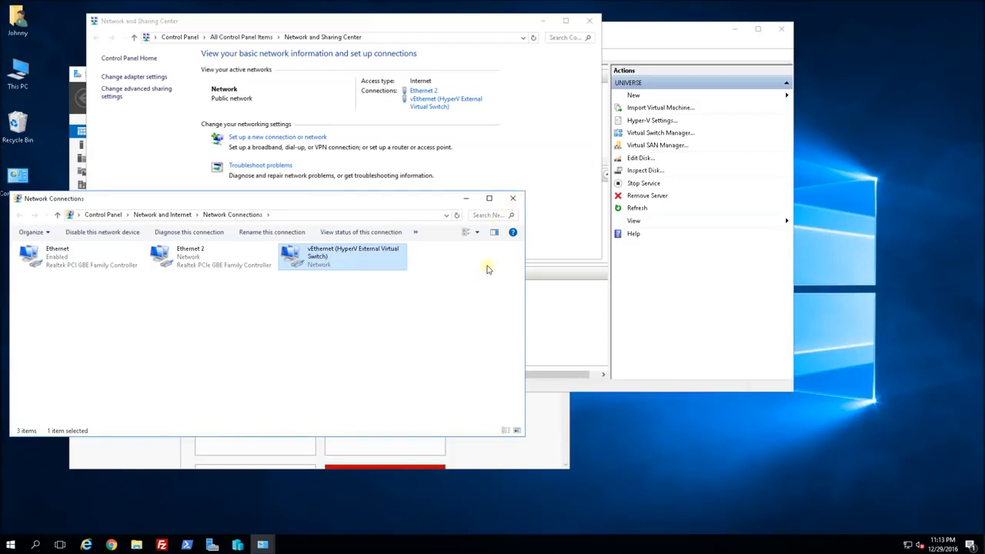
click(465, 203)
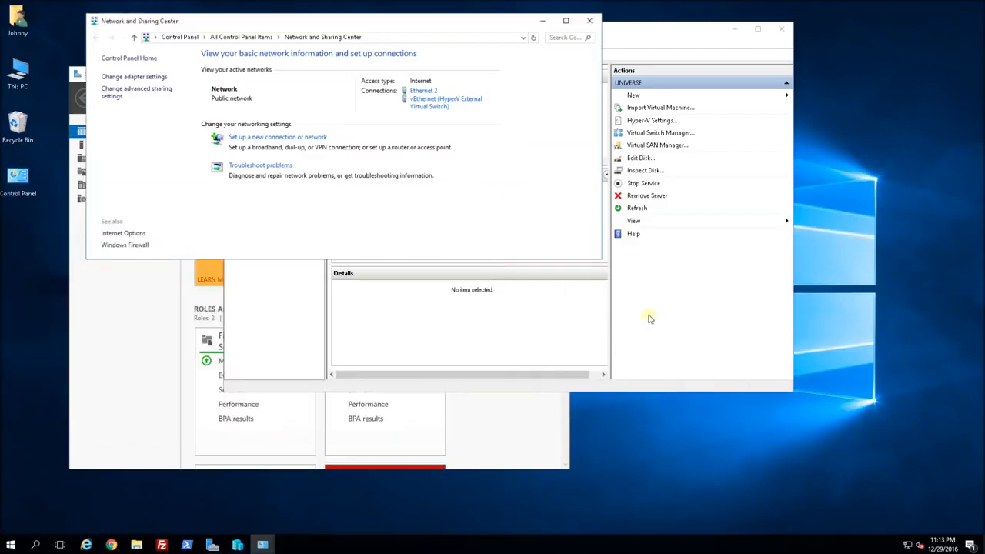
click(620, 312)
click(218, 185)
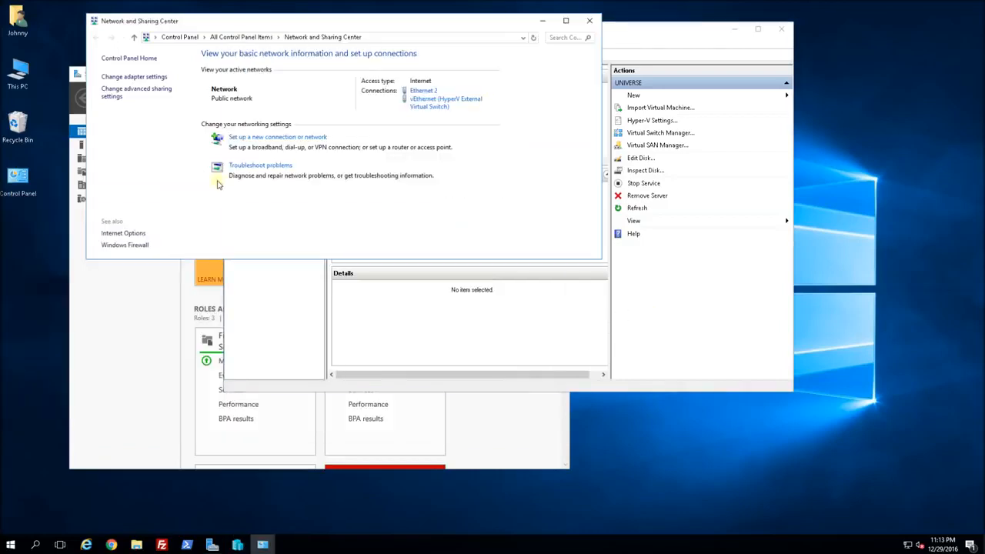
click(592, 21)
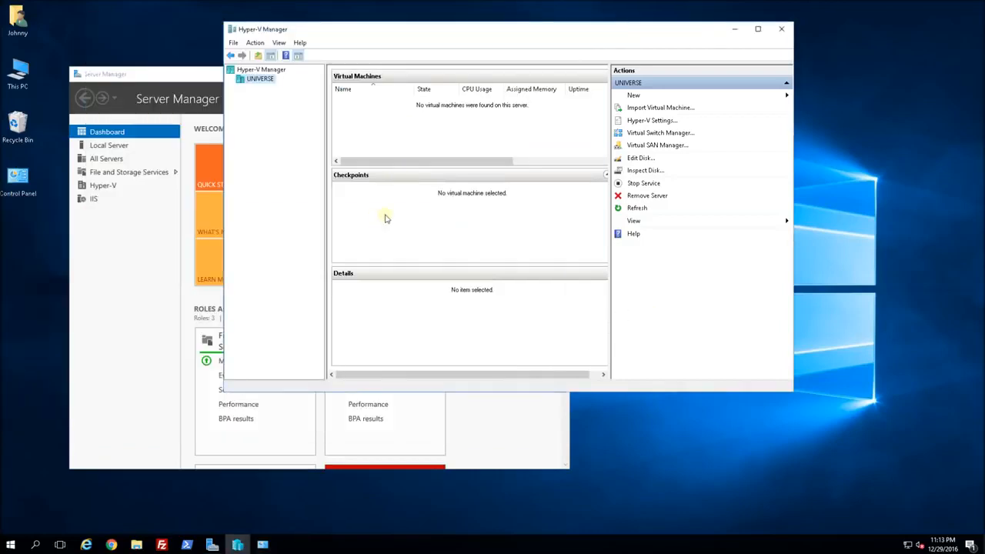
Start a new virtual machine named COBRA, keeping Generation 1.
right_click(256, 82)
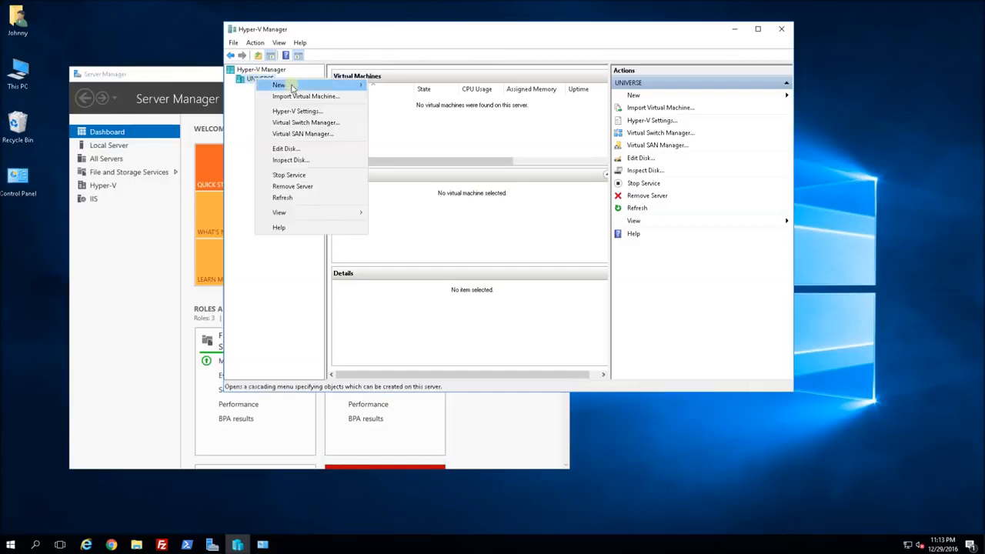
mouse_move(277, 85)
click(397, 82)
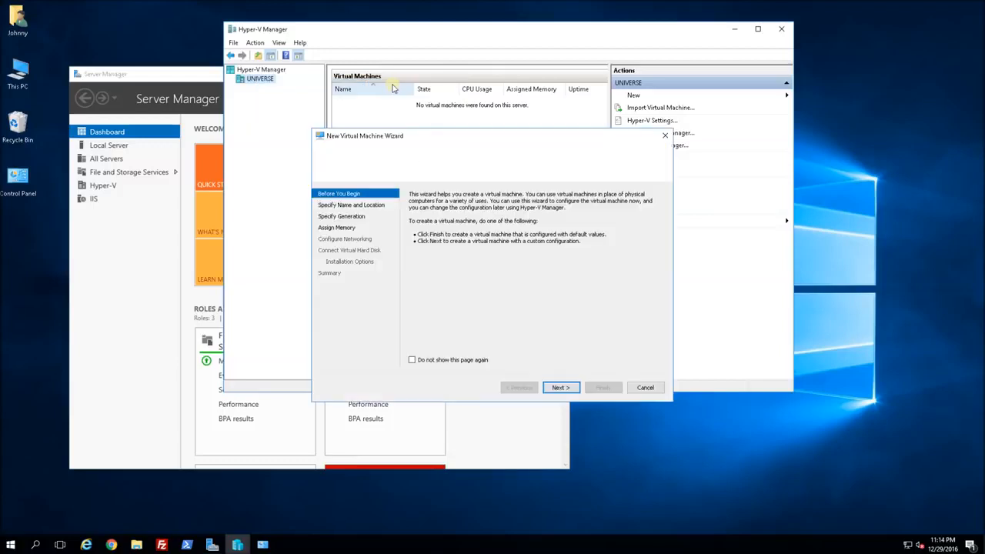
click(563, 390)
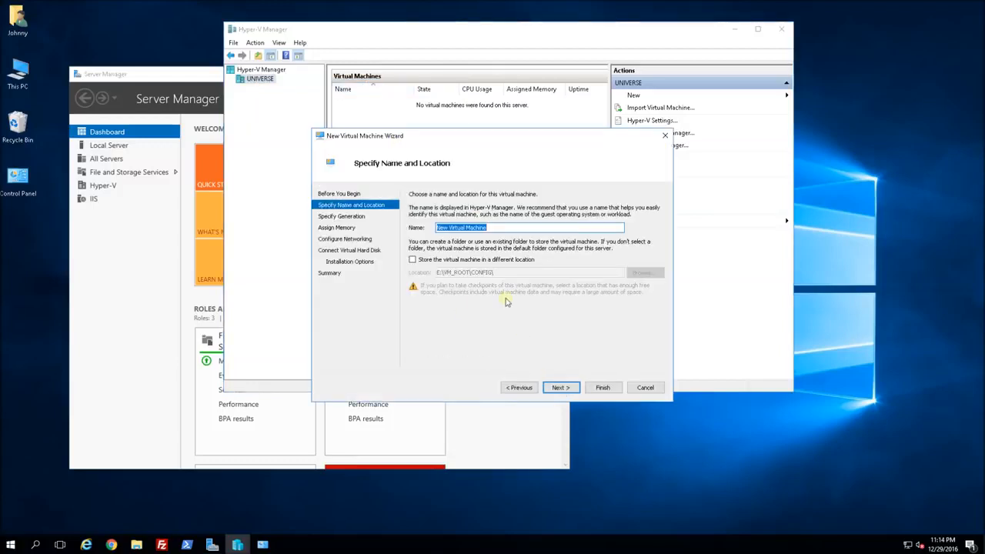
text(COBRA)
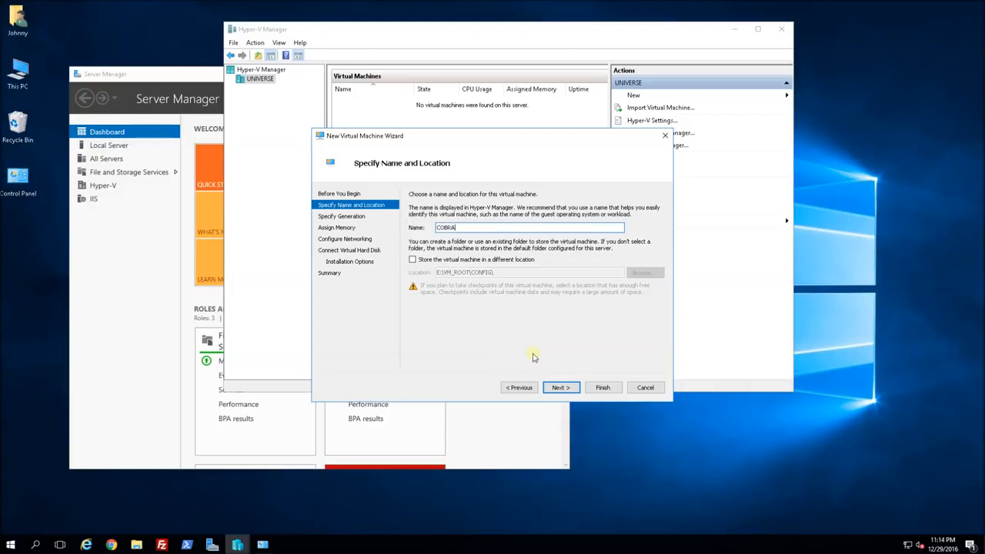
click(561, 387)
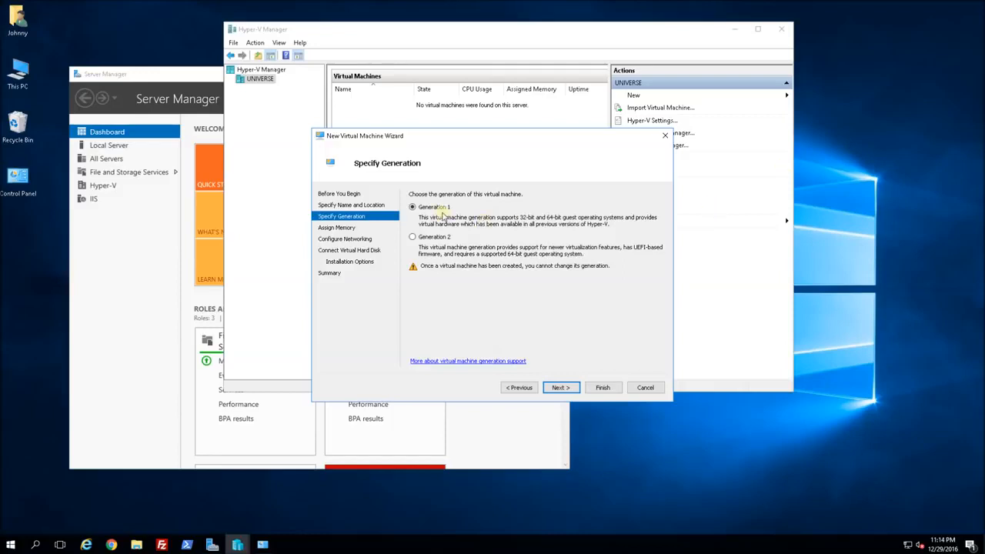
click(562, 388)
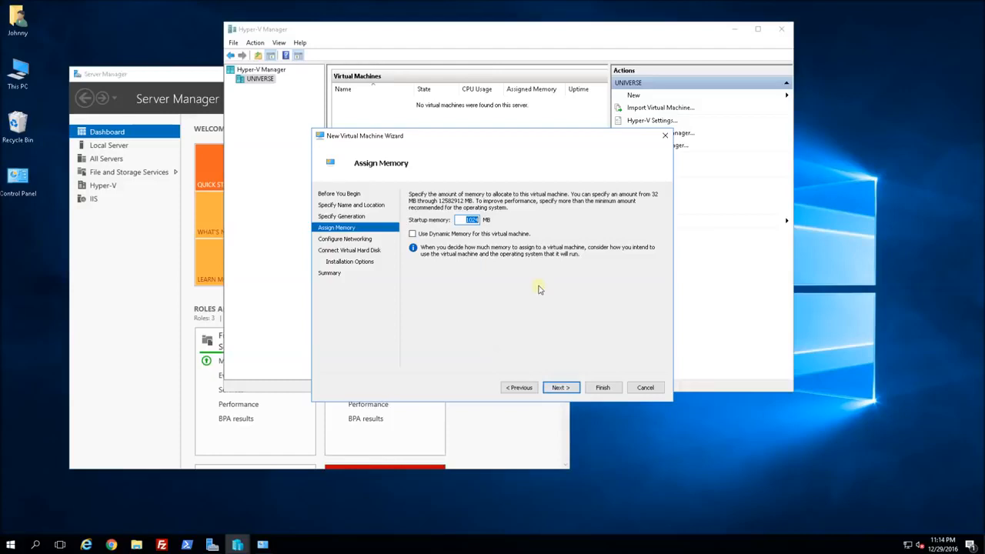
Give COBRA 4096 MB startup memory with Dynamic Memory enabled.
click(464, 220)
text(4096)
click(412, 234)
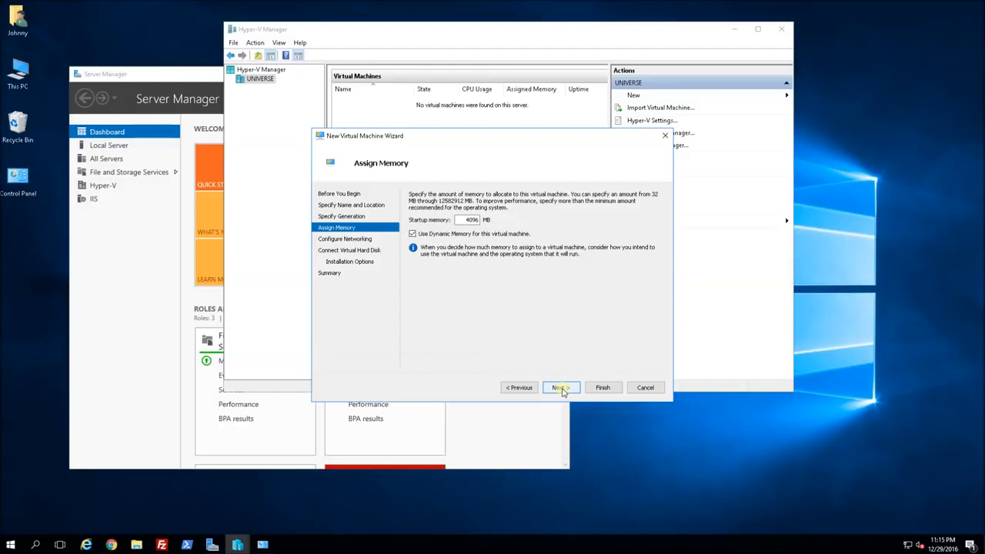
double_click(471, 220)
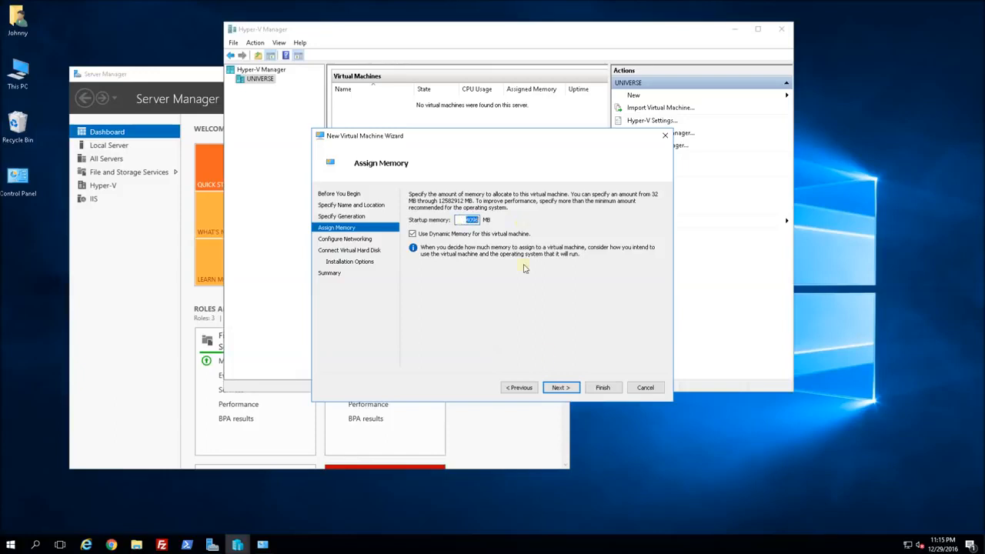
click(560, 388)
Connect COBRA to the external virtual switch.
click(545, 214)
click(497, 231)
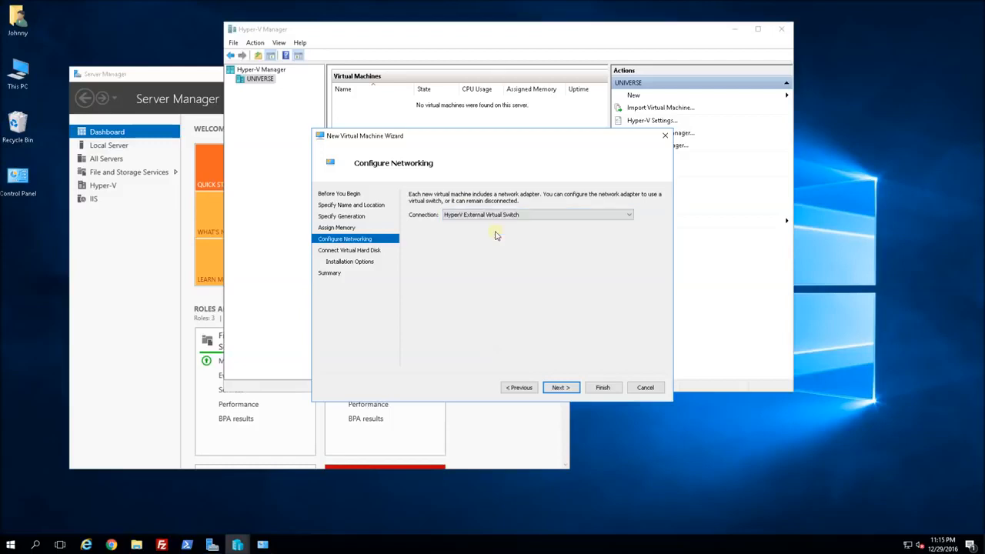
click(561, 390)
Size the new COBRA.vhdx virtual hard disk at 60 GB.
click(561, 388)
click(492, 239)
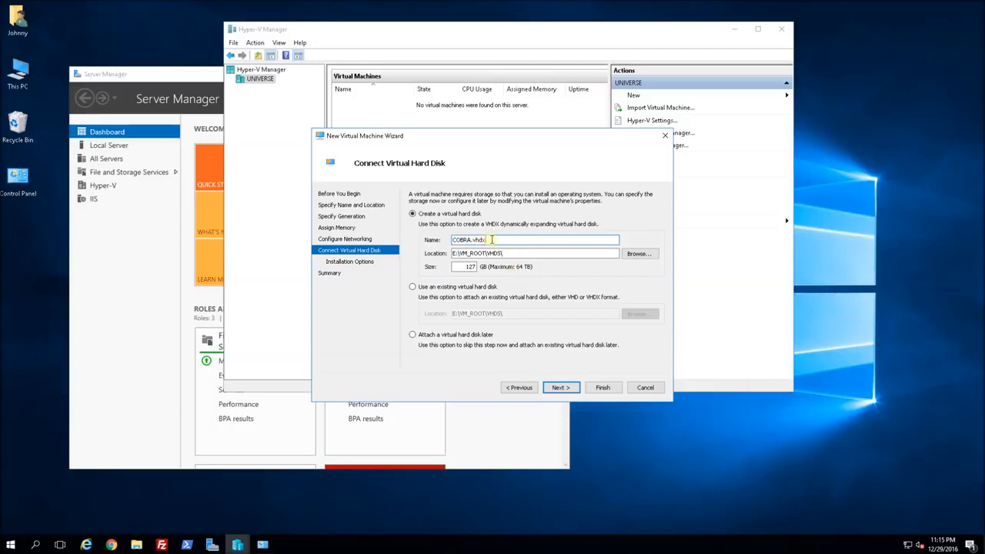
double_click(467, 267)
text(40)
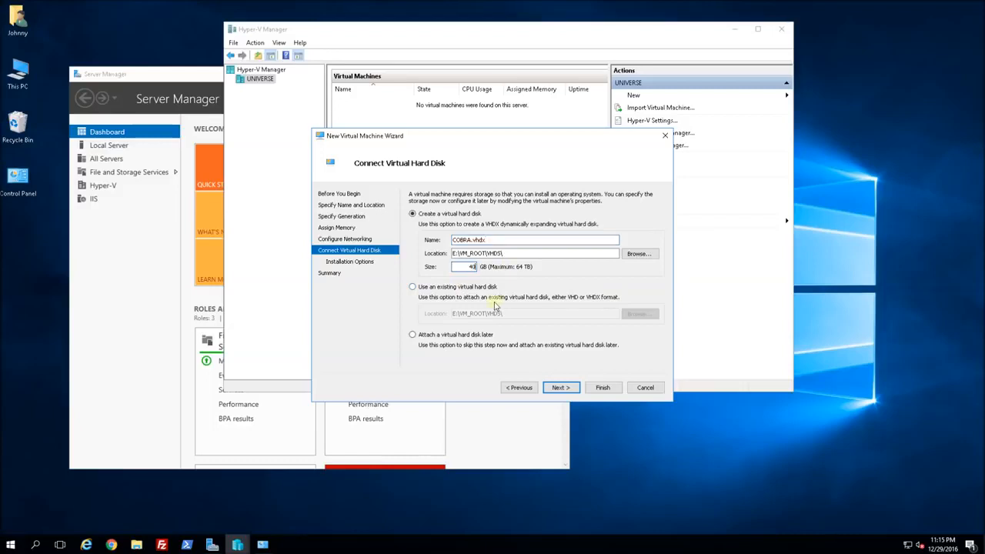
key(BackSpace)
key(BackSpace)
text(6)
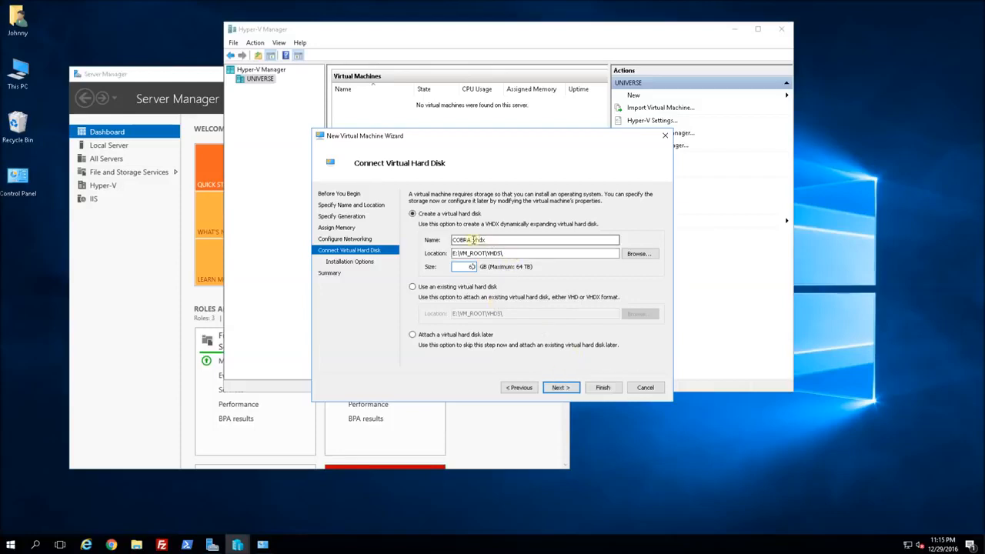
click(561, 388)
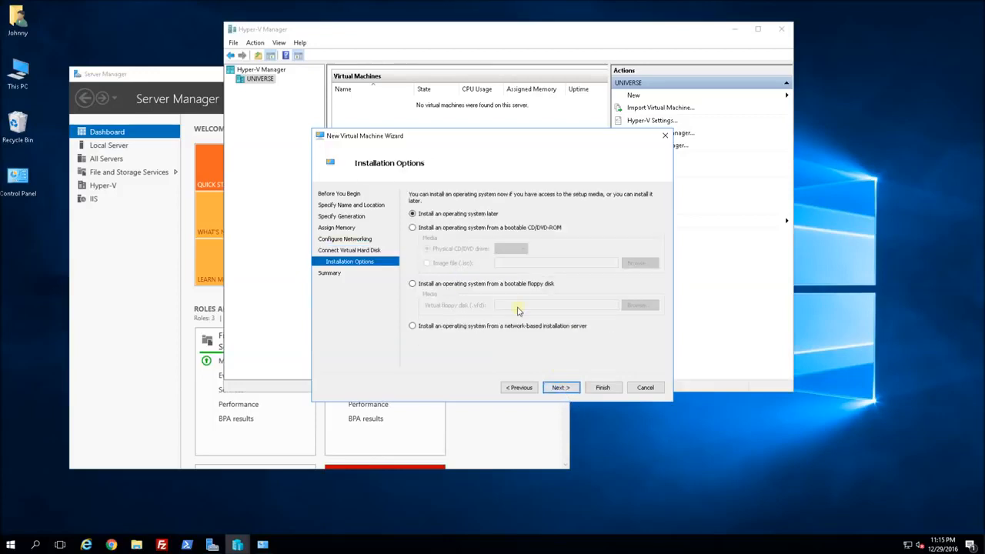
Install from the Windows Server 2016 Technical Preview 4 ISO in D:\ISO_ROOT and finish creating COBRA.
click(435, 229)
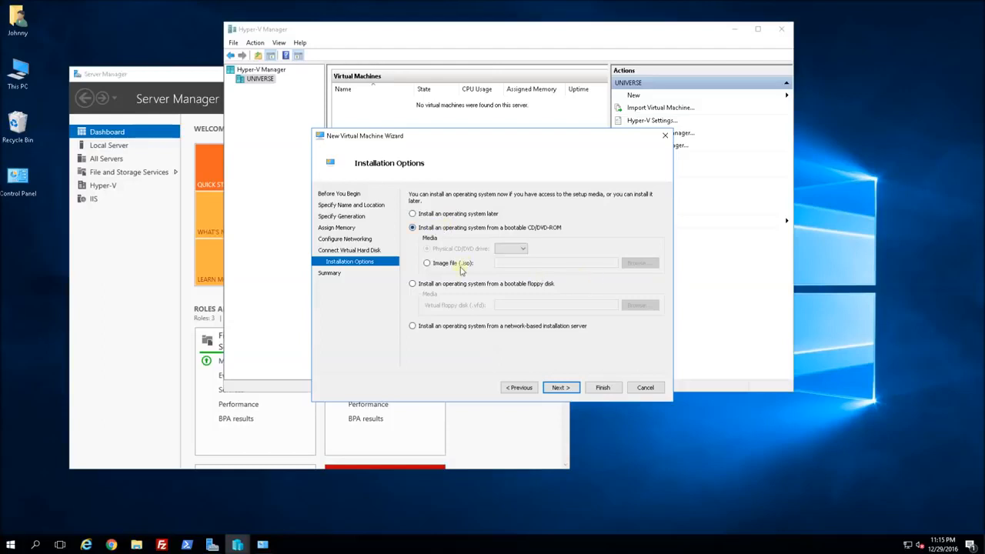
click(436, 265)
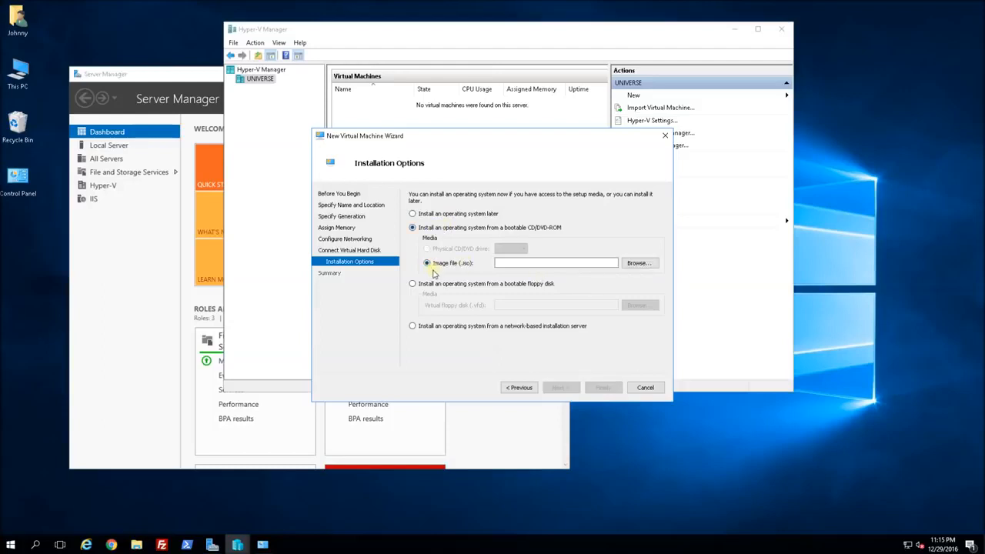
click(638, 263)
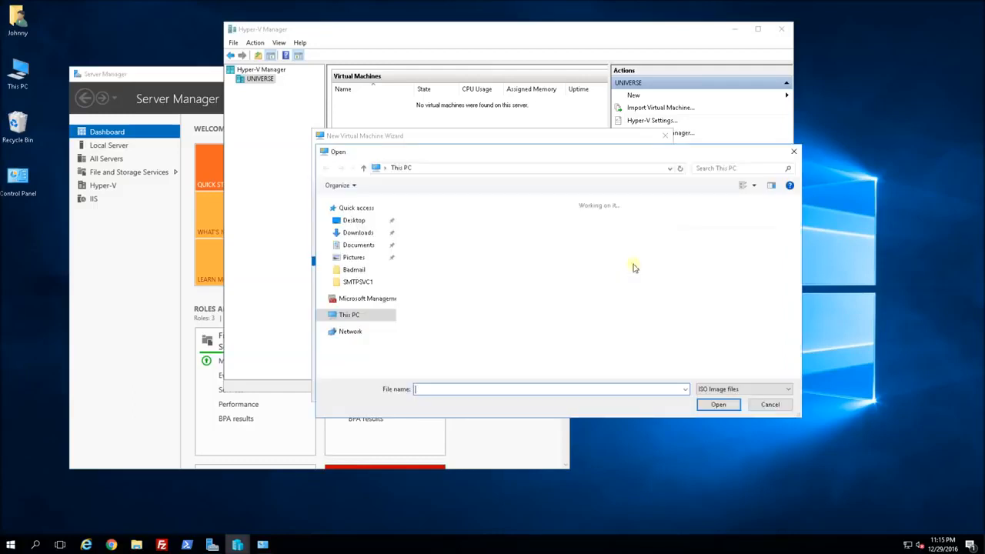
click(352, 316)
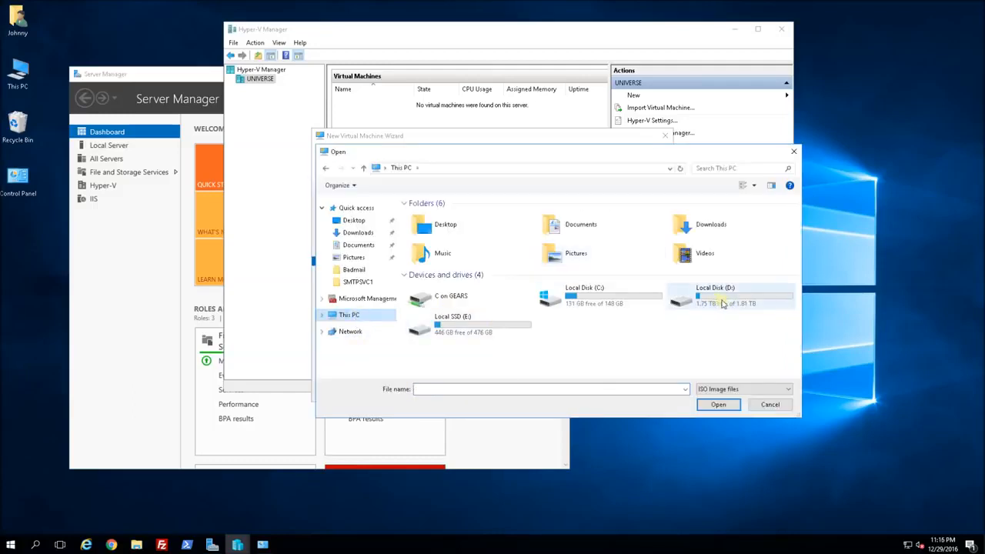
double_click(725, 302)
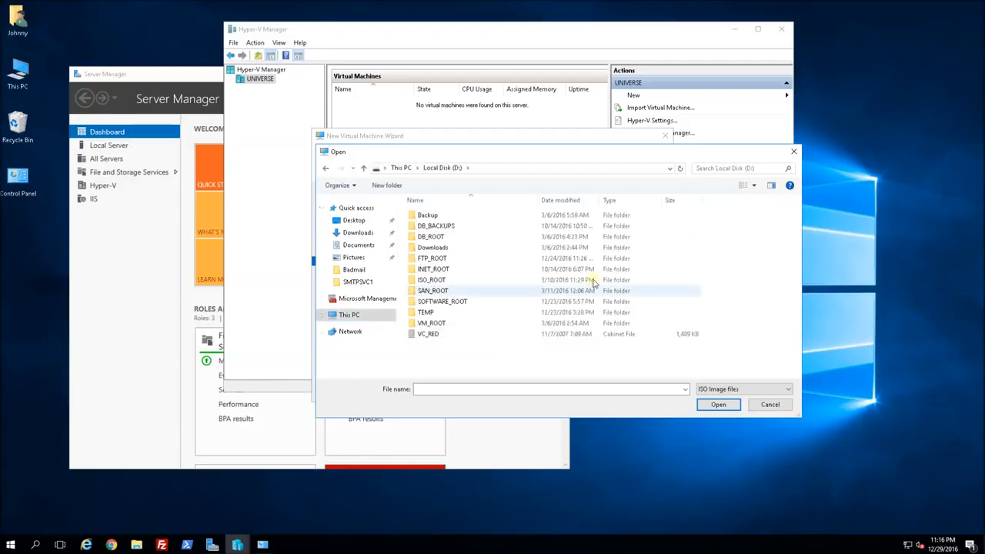
double_click(463, 282)
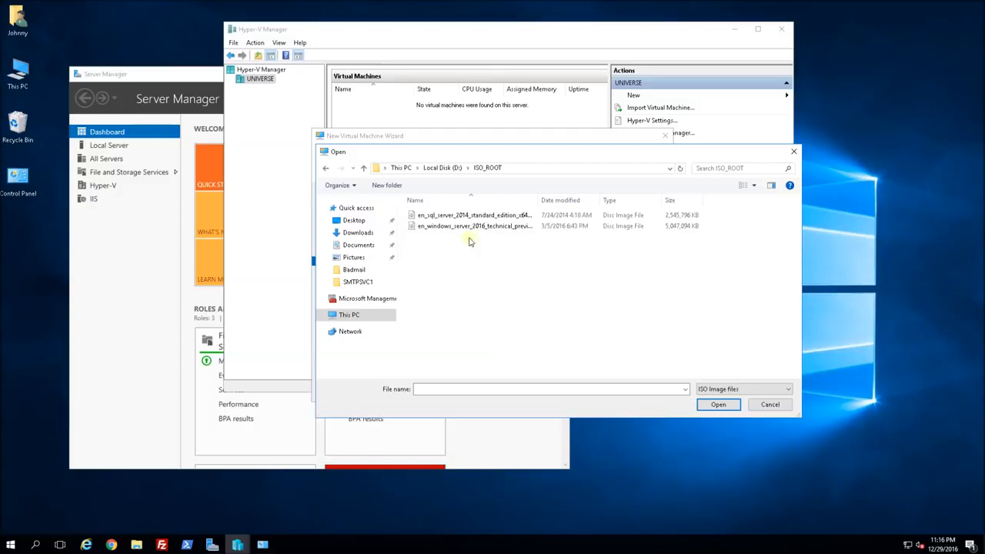
double_click(538, 200)
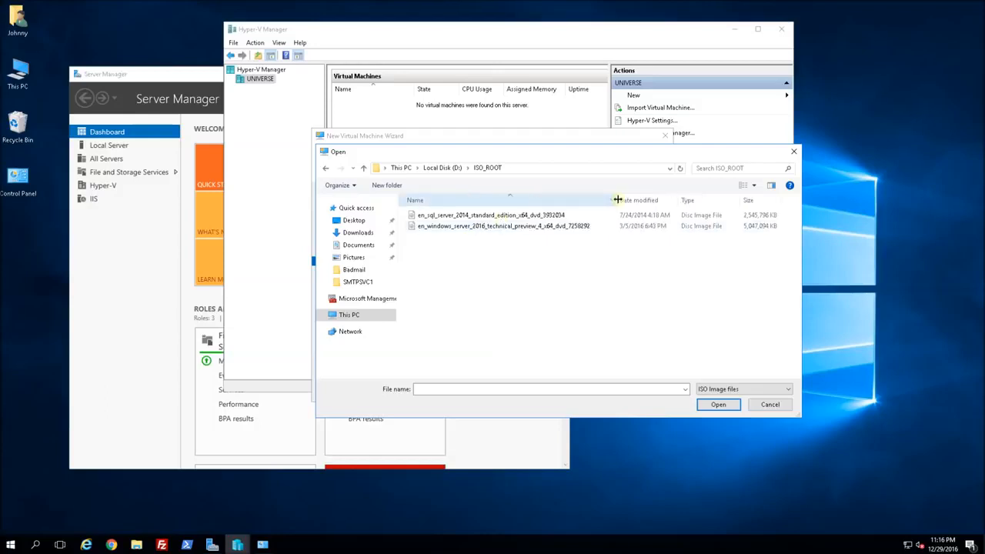
double_click(511, 226)
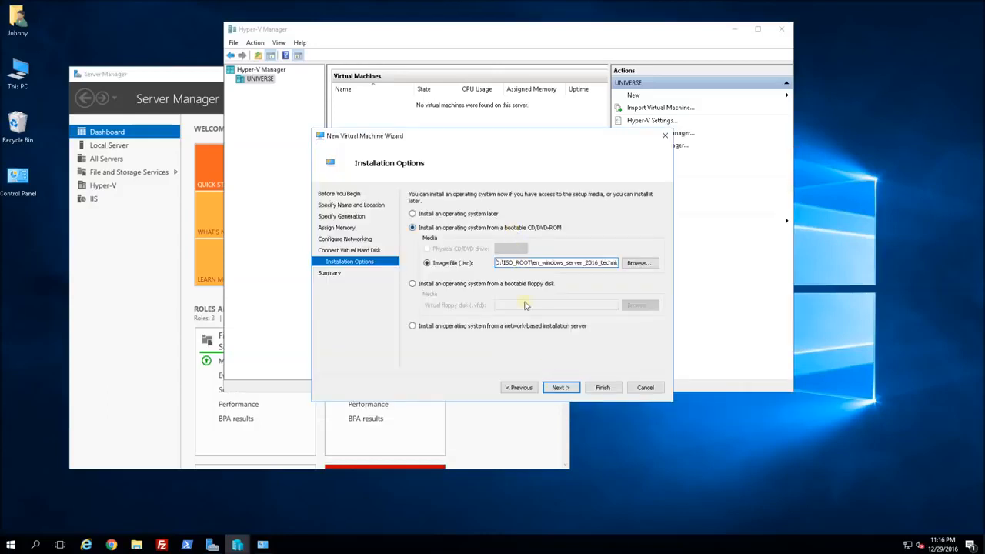
click(562, 388)
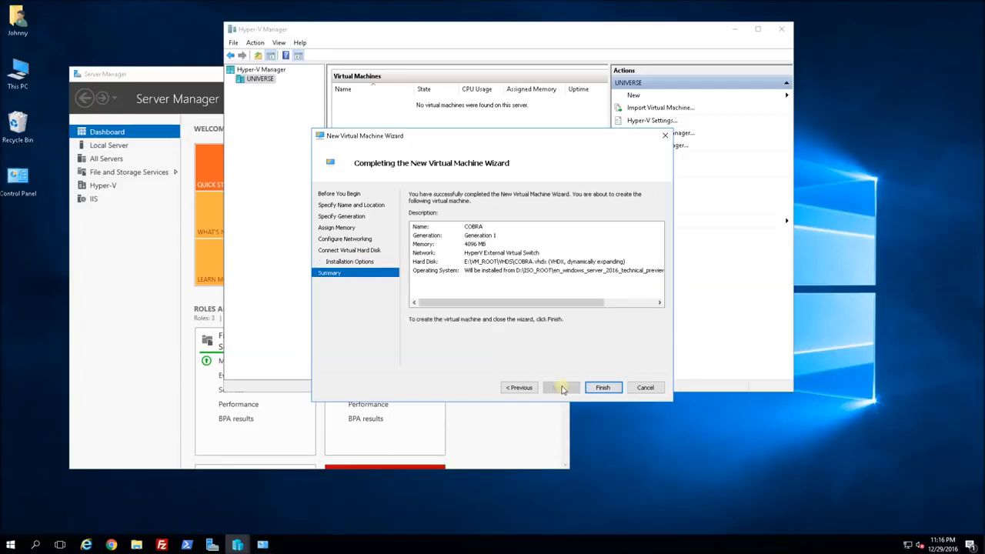
click(602, 388)
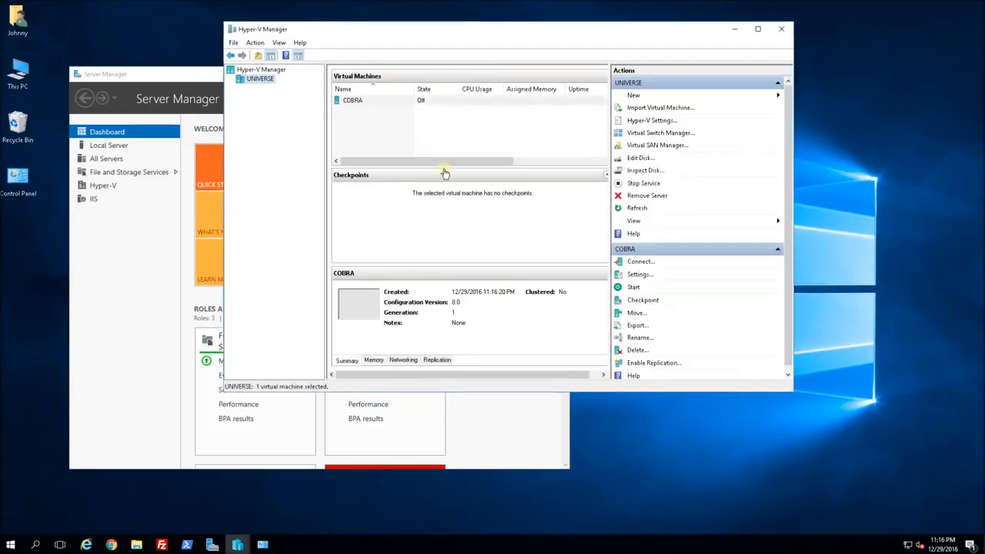
Connect to COBRA from its right-click menu, move the window up, and start the VM.
click(381, 103)
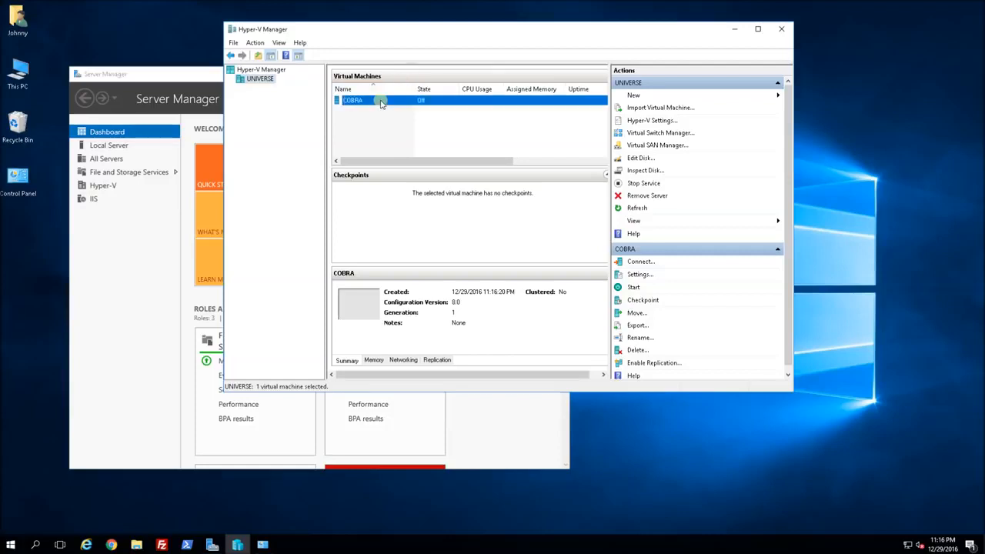
right_click(381, 104)
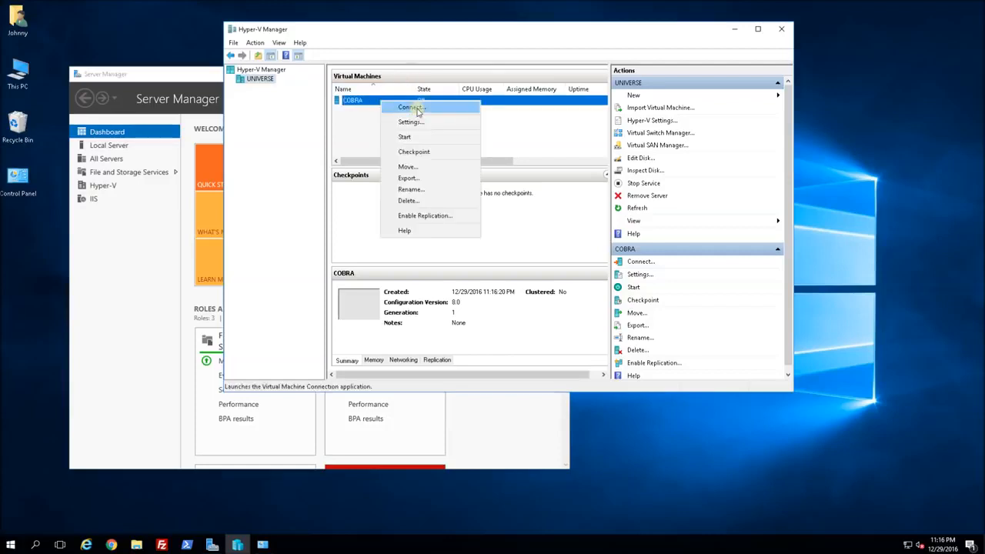
click(418, 109)
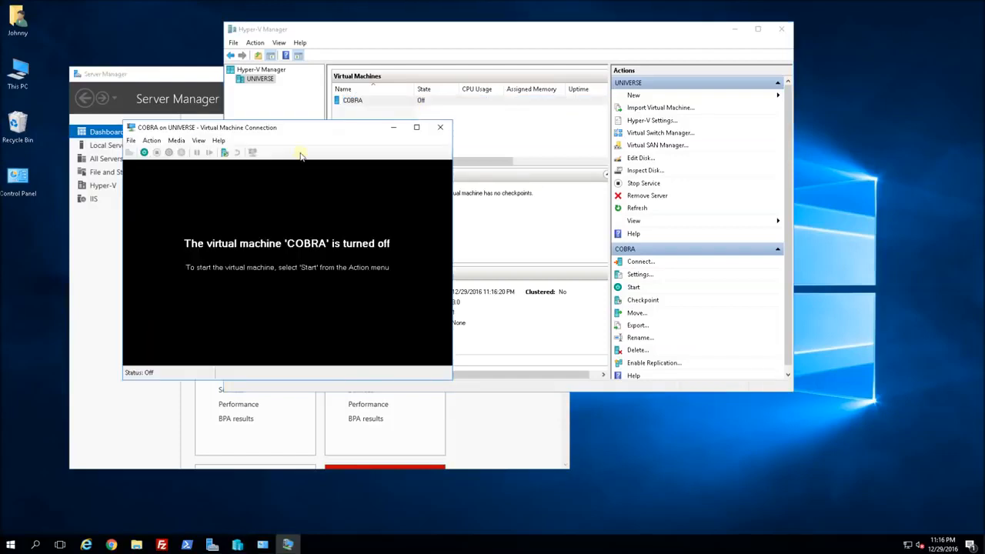
drag(182, 127, 183, 58)
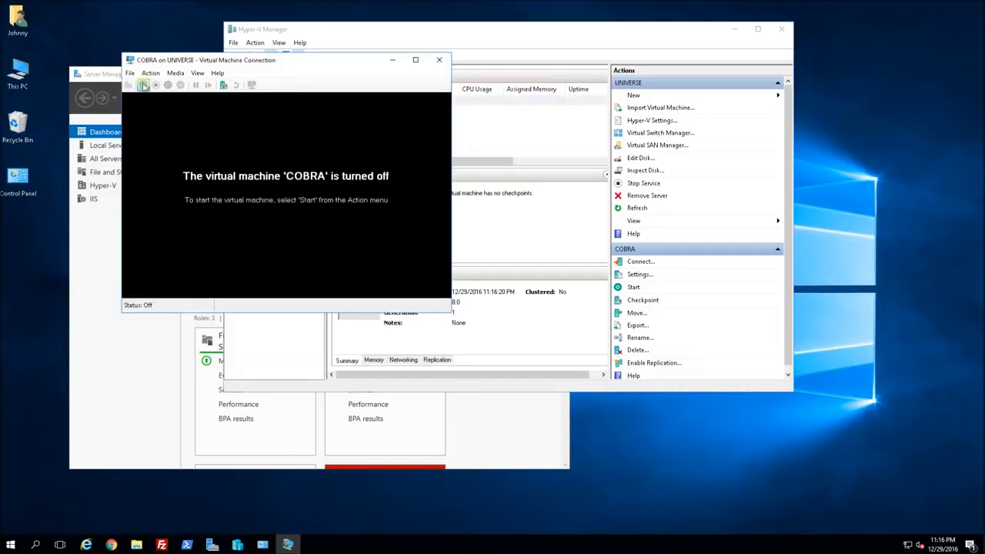
click(143, 86)
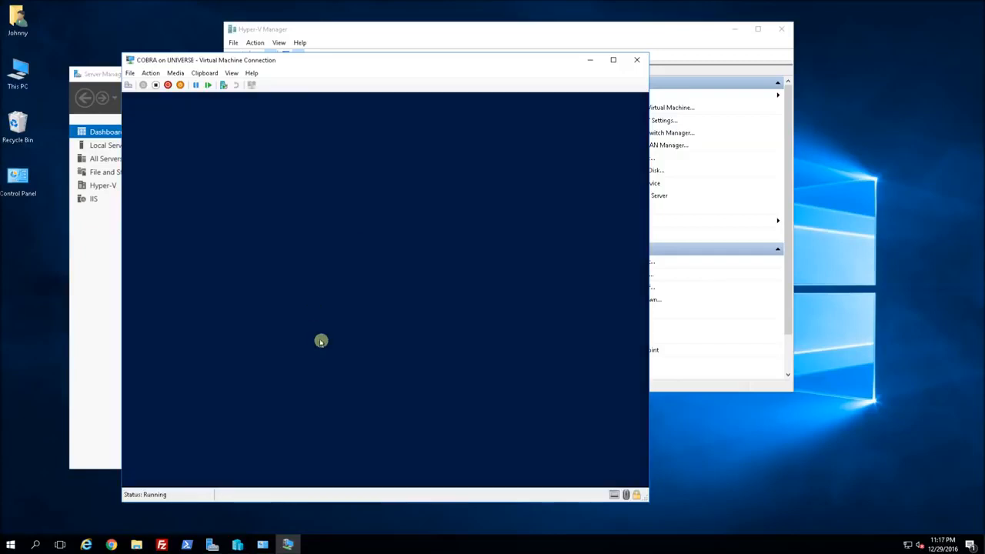
Install Windows Server 2016 Desktop Experience, accepting the license, as a custom install on Drive 0.
click(520, 376)
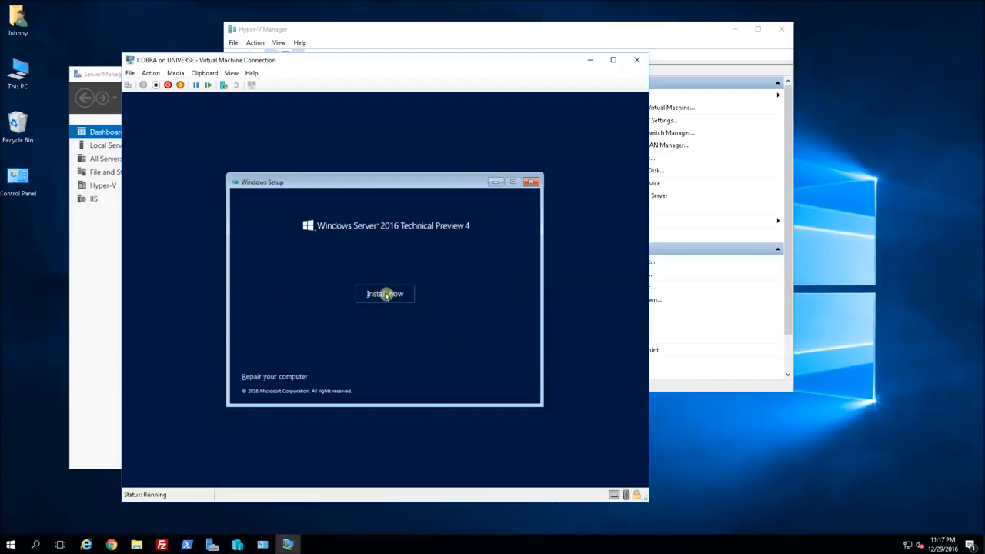
click(385, 294)
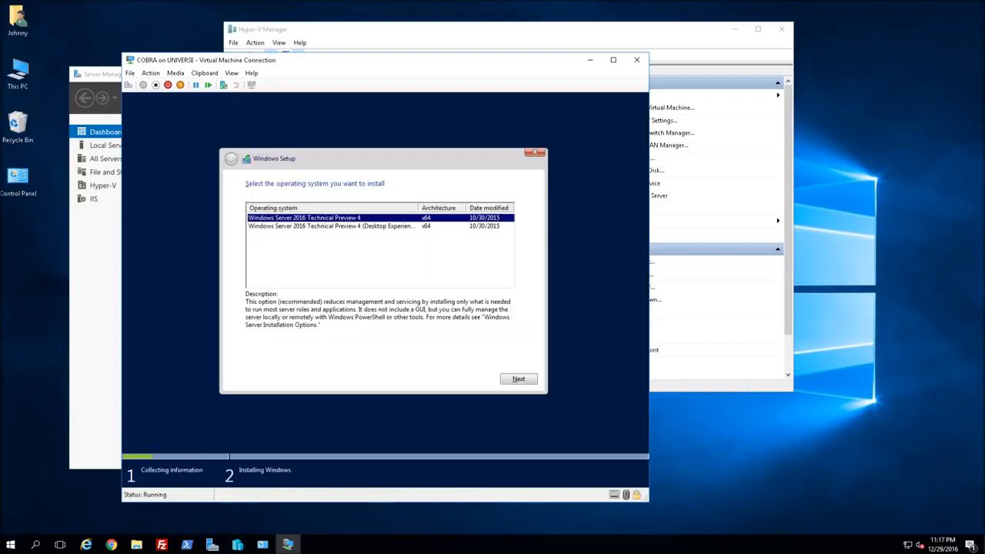
click(359, 227)
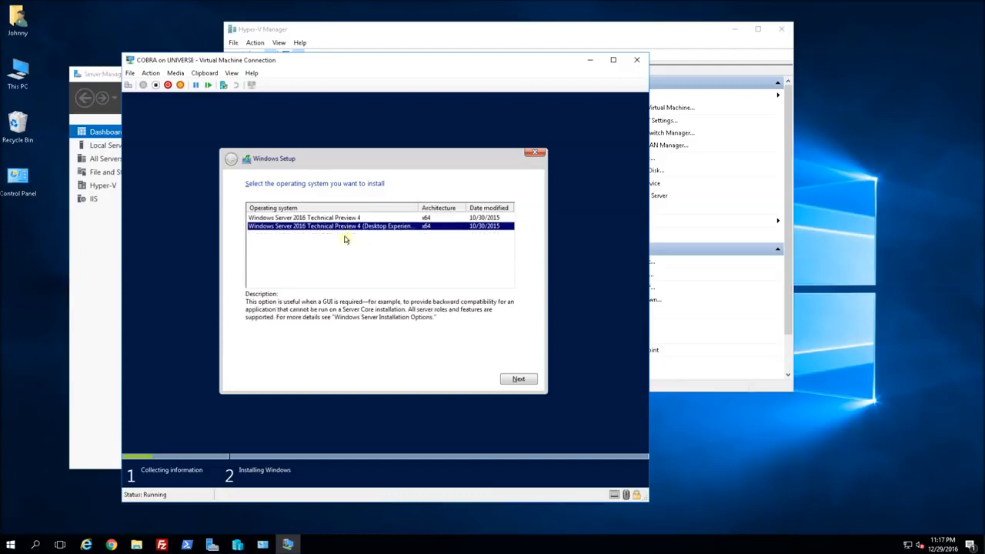
click(517, 379)
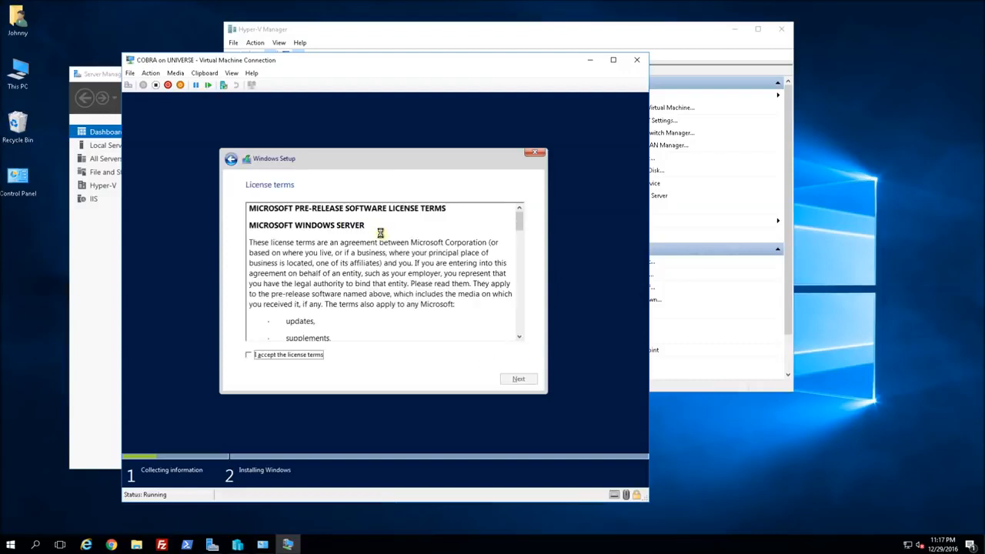
click(292, 355)
click(511, 379)
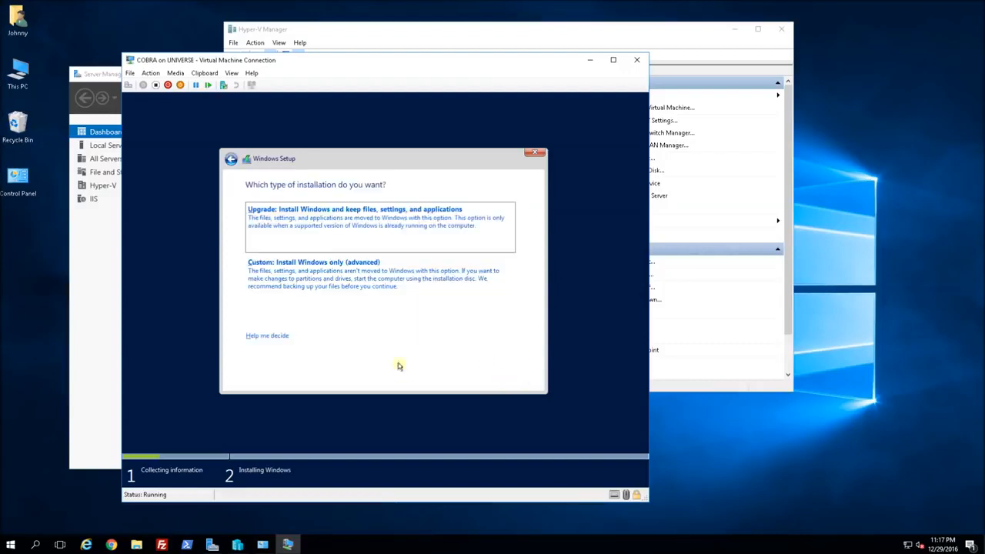
click(317, 274)
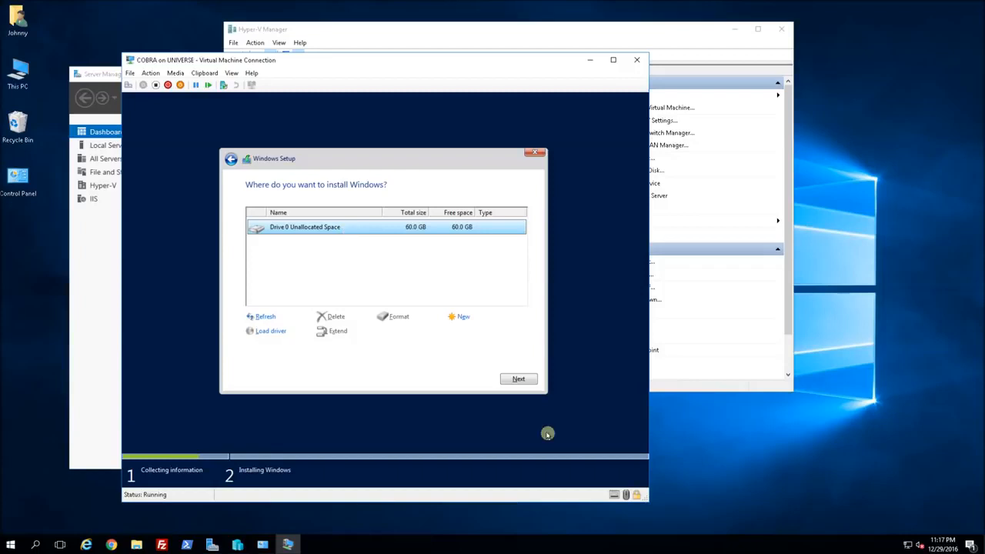
click(519, 380)
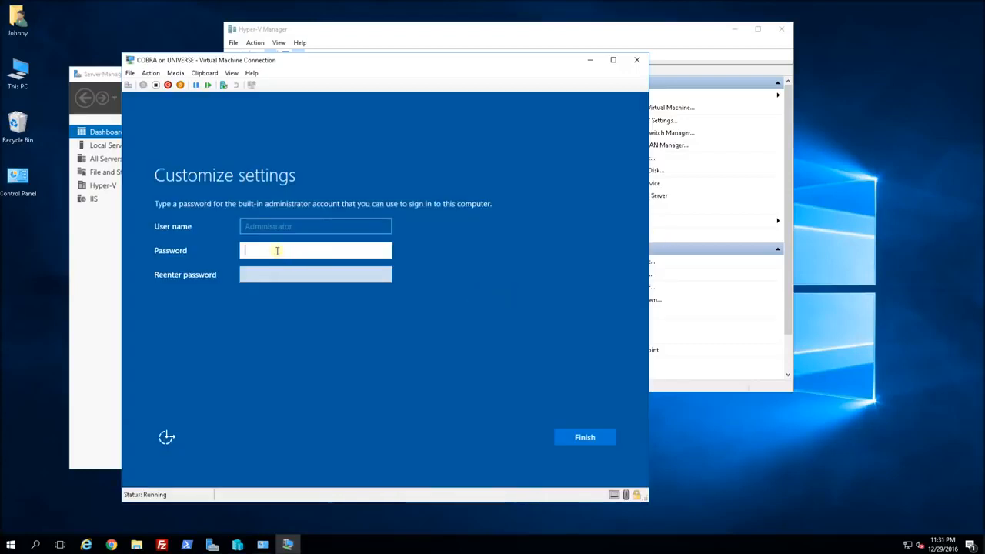
Set and confirm the built-in Administrator password, then finish setup.
text(P@ssw0rd123)
key(Tab)
text(P@ssw0rd123)
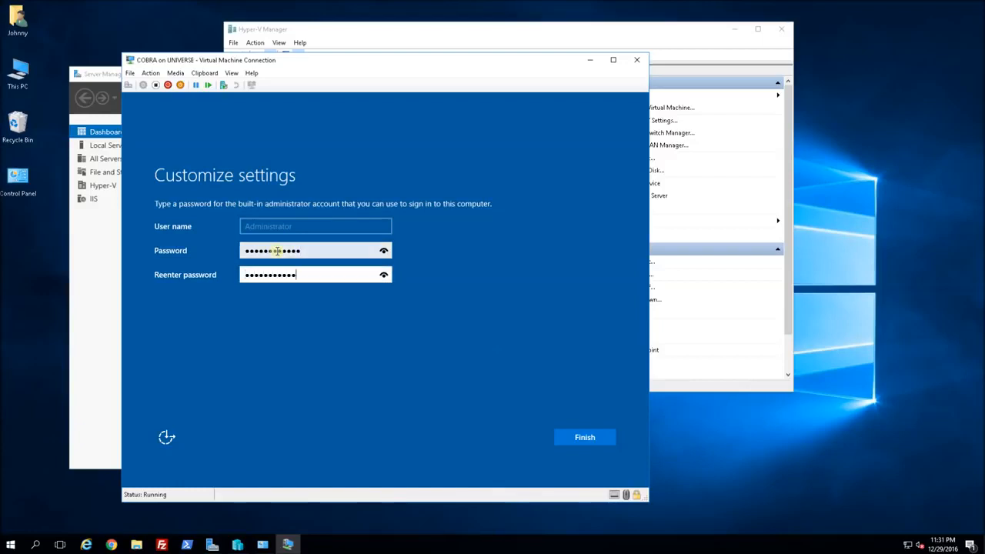
click(576, 437)
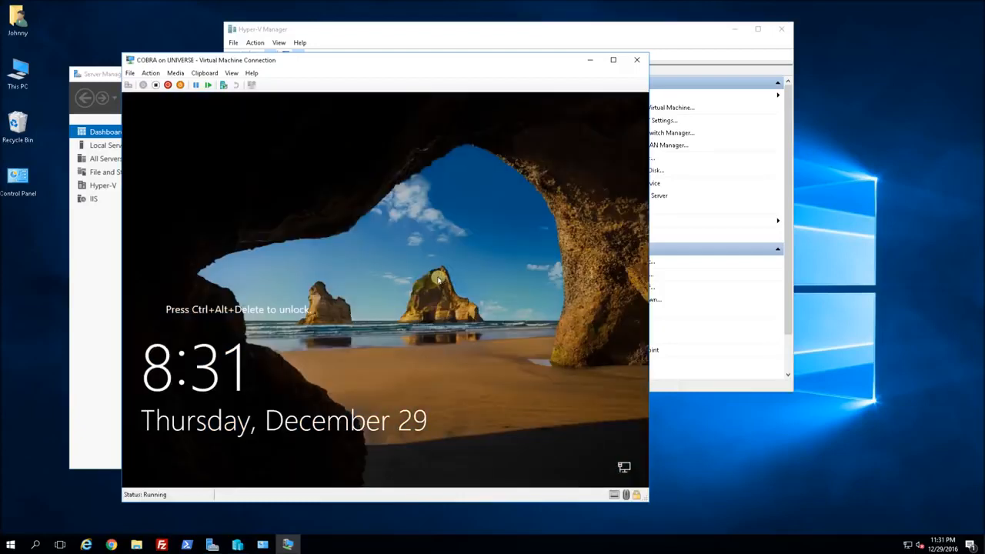
Send Ctrl+Alt+Delete from the Action menu and sign in with the Administrator password.
click(150, 73)
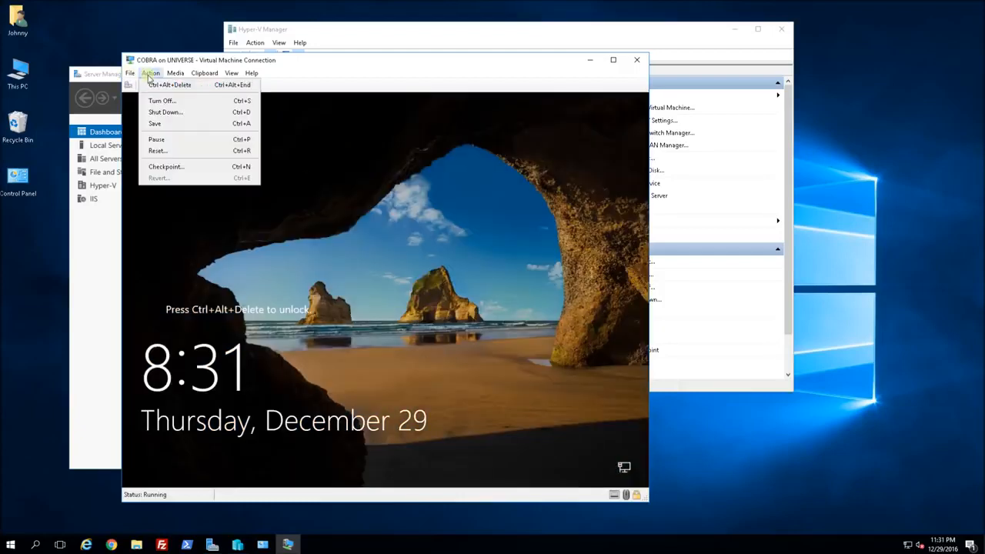
click(169, 85)
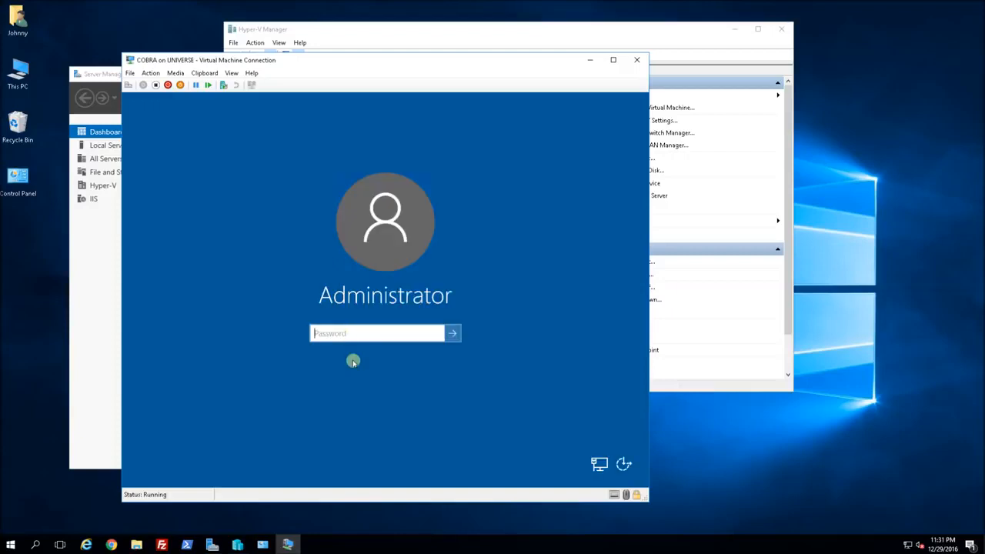
text(********)
key(BackSpace)
key(BackSpace)
key(BackSpace)
key(BackSpace)
key(BackSpace)
key(BackSpace)
key(BackSpace)
key(BackSpace)
text(************)
key(Return)
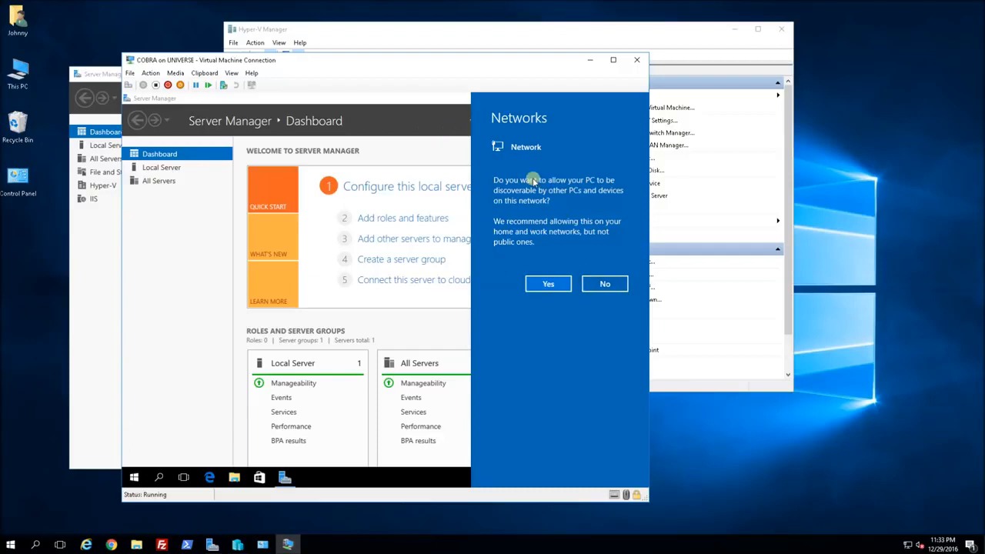
Decline network discovery, then open the Network and Sharing Center from the tray network icon.
click(605, 285)
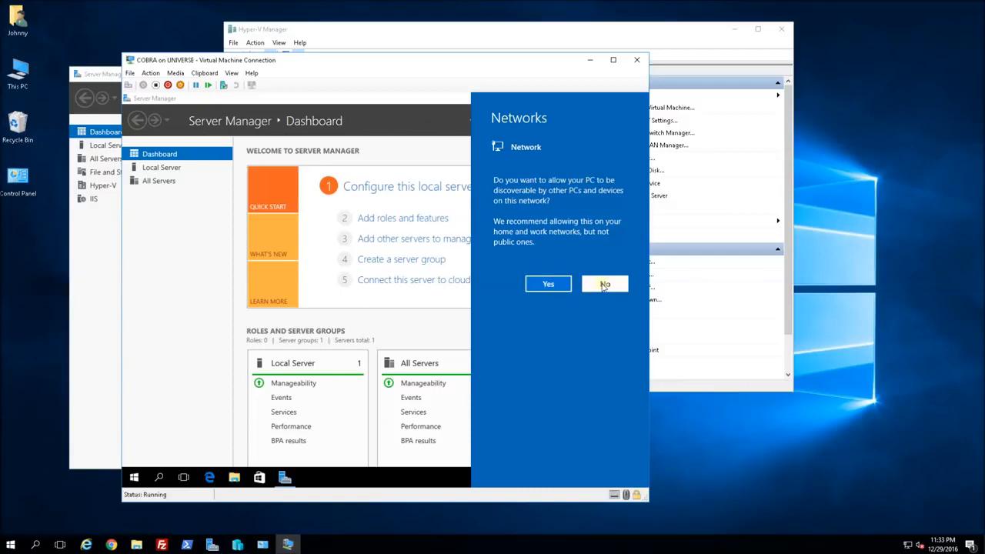
click(604, 285)
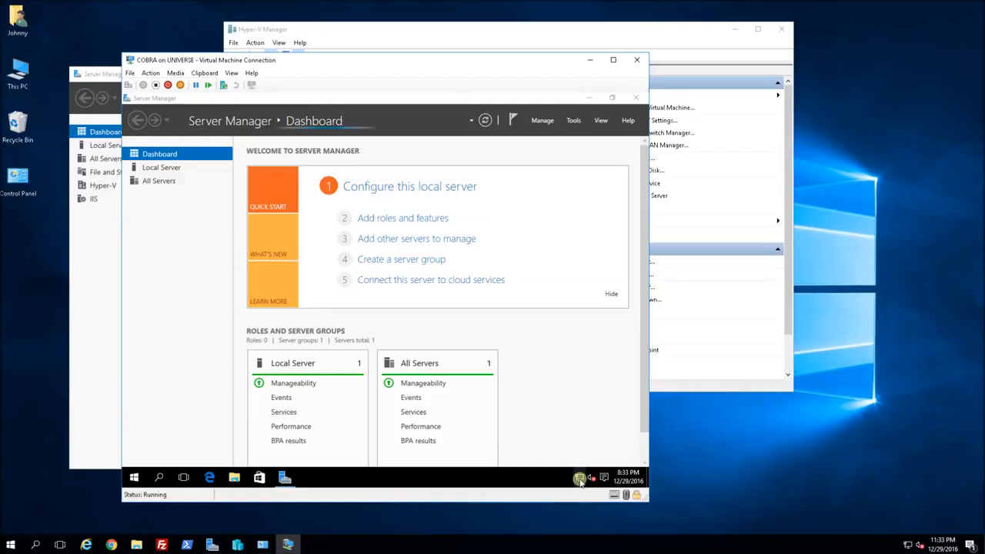
click(579, 478)
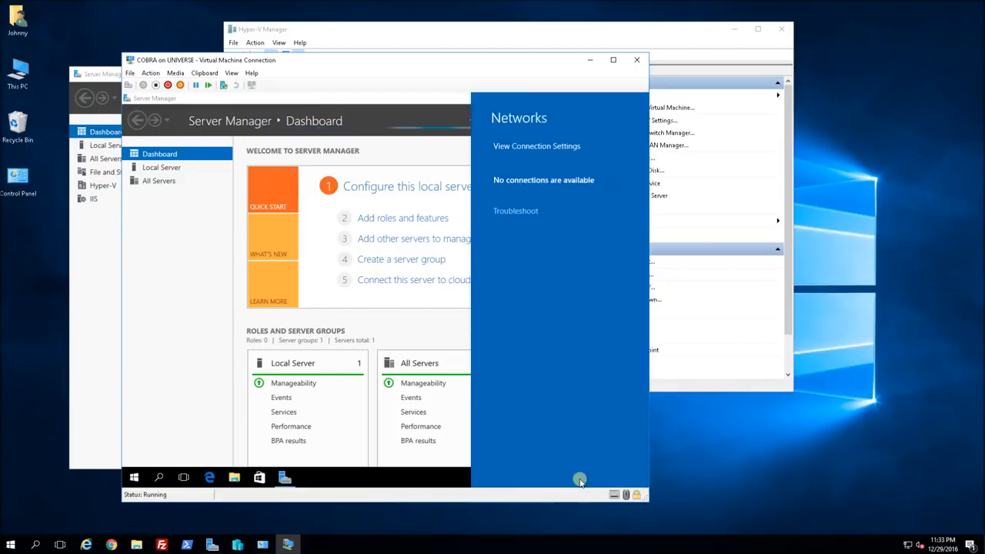
click(523, 146)
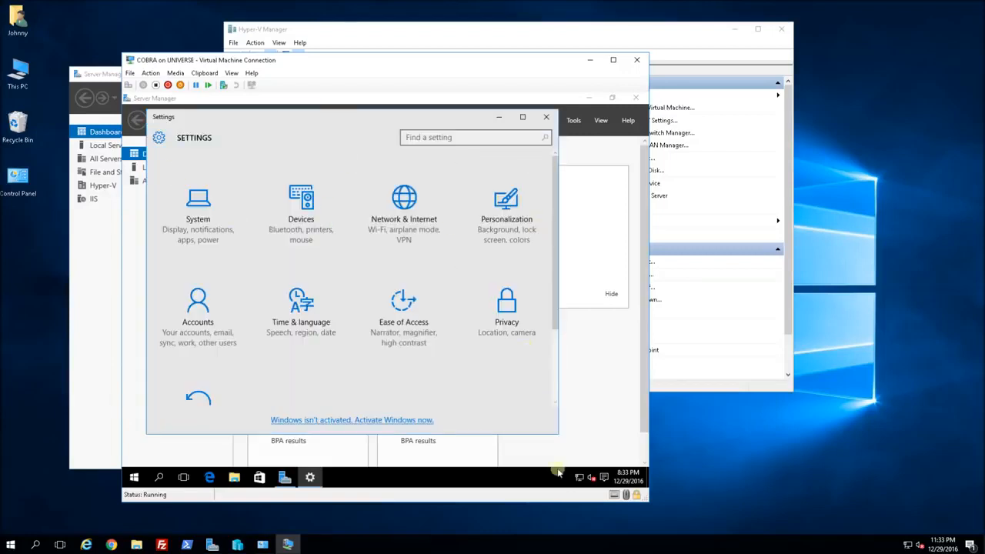
right_click(579, 480)
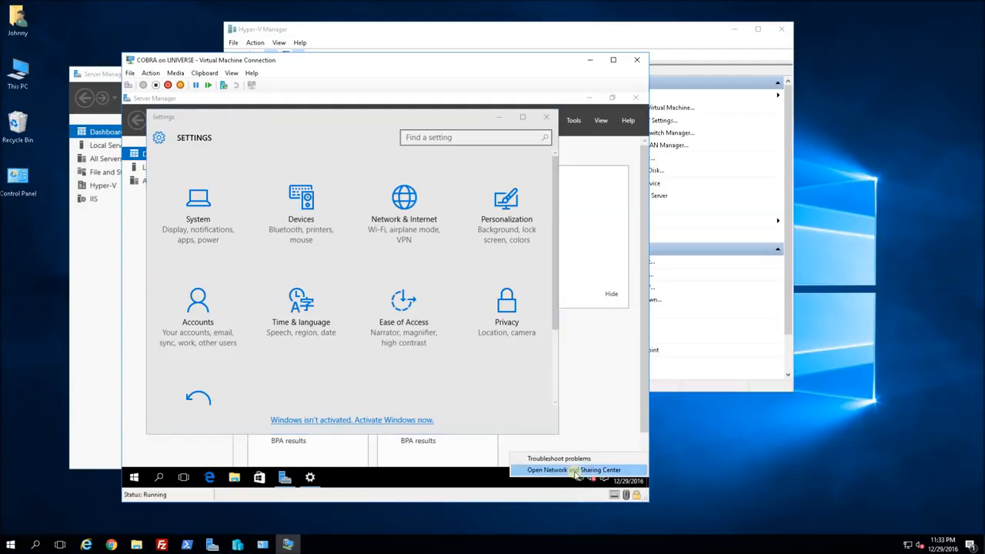
click(577, 475)
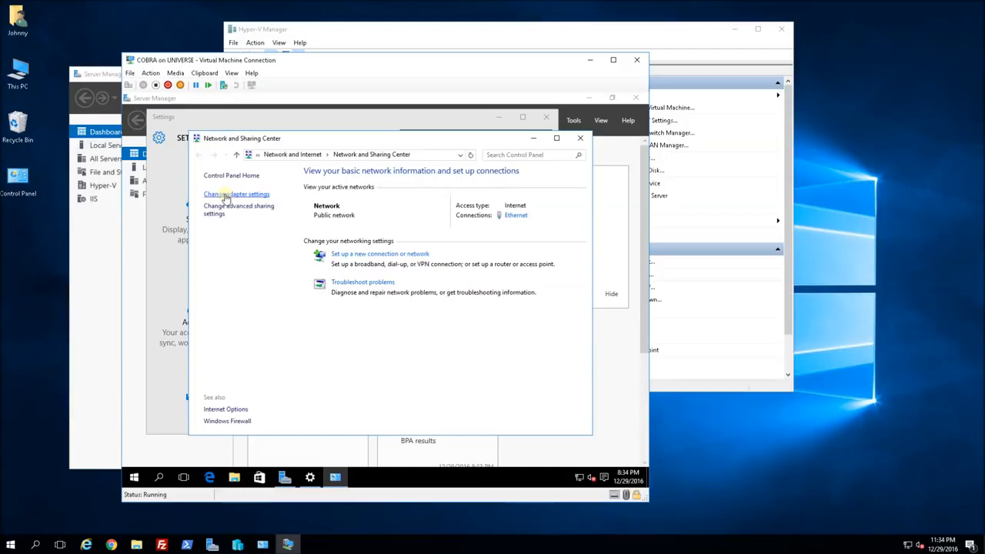
Open the Internet Protocol Version 4 properties of the Ethernet adapter.
click(226, 197)
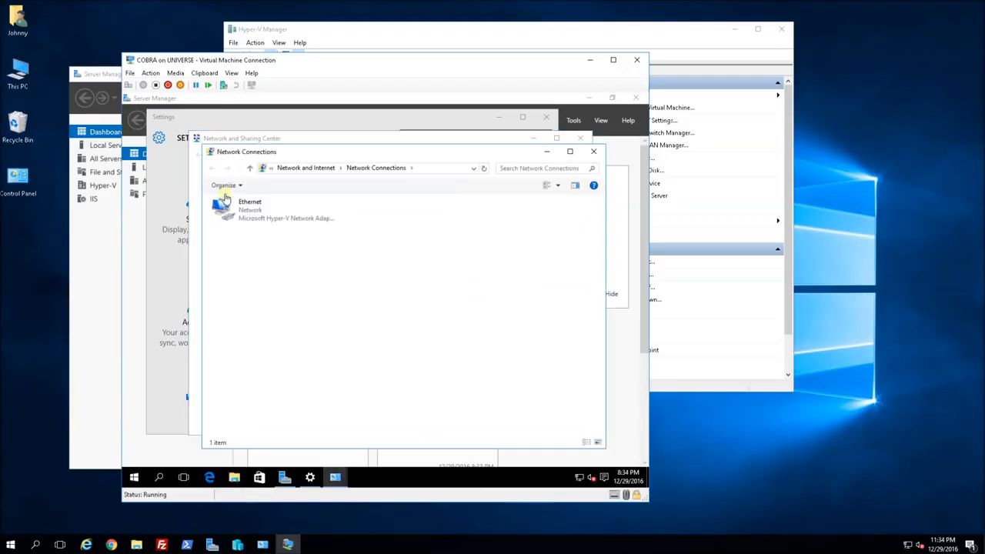
click(248, 213)
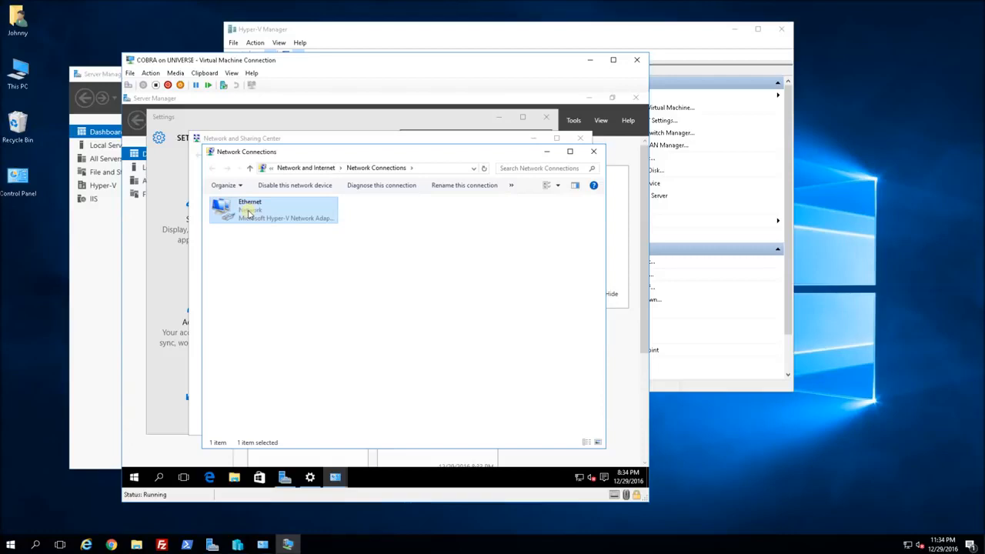
right_click(248, 214)
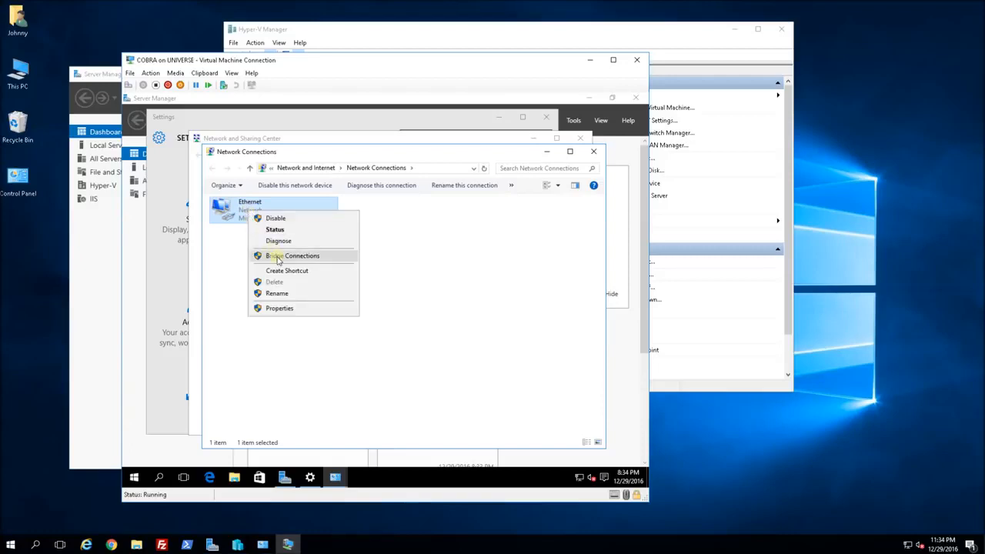
click(283, 307)
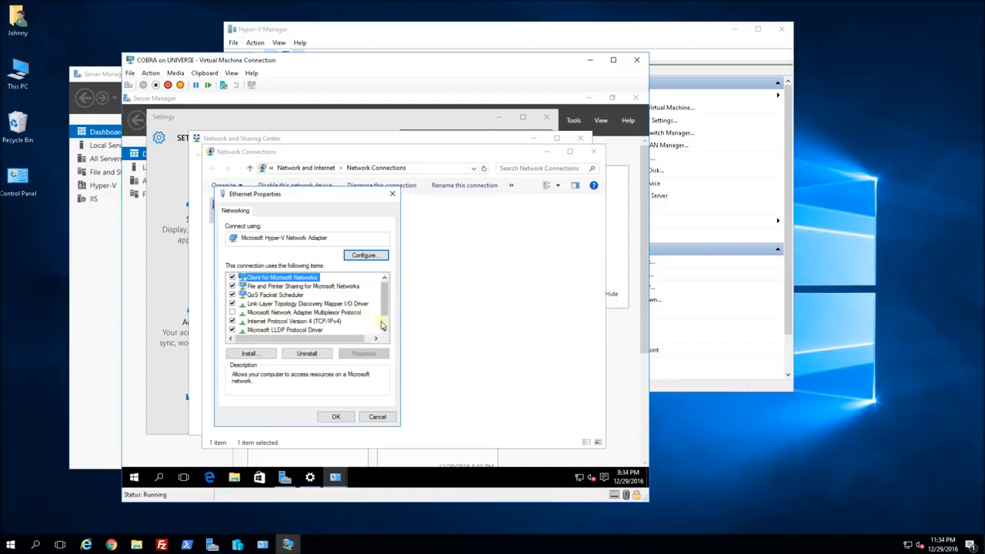
double_click(319, 323)
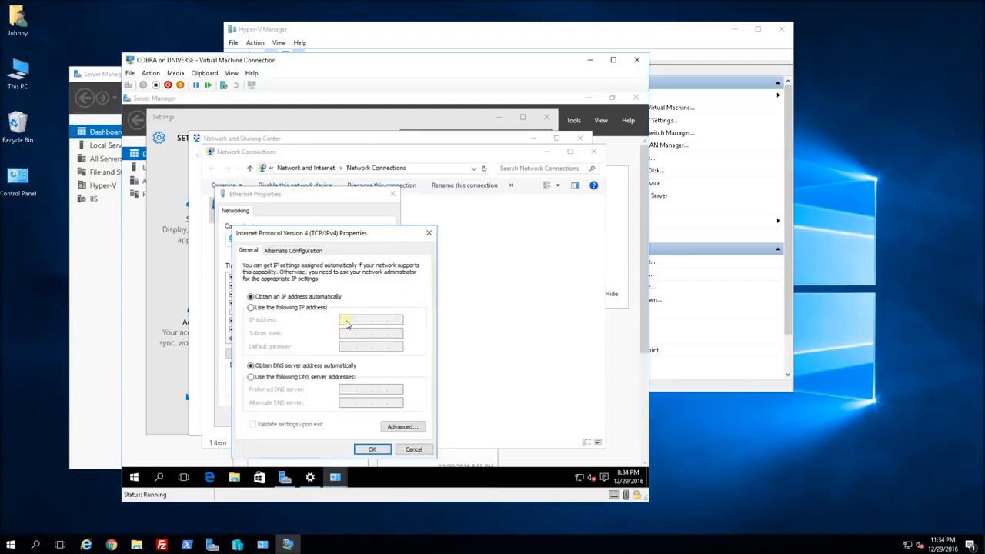
Assign static IP 192.168.88.150, mask 255.255.255.0, gateway 192.168.88.1 and a preferred DNS server.
click(287, 309)
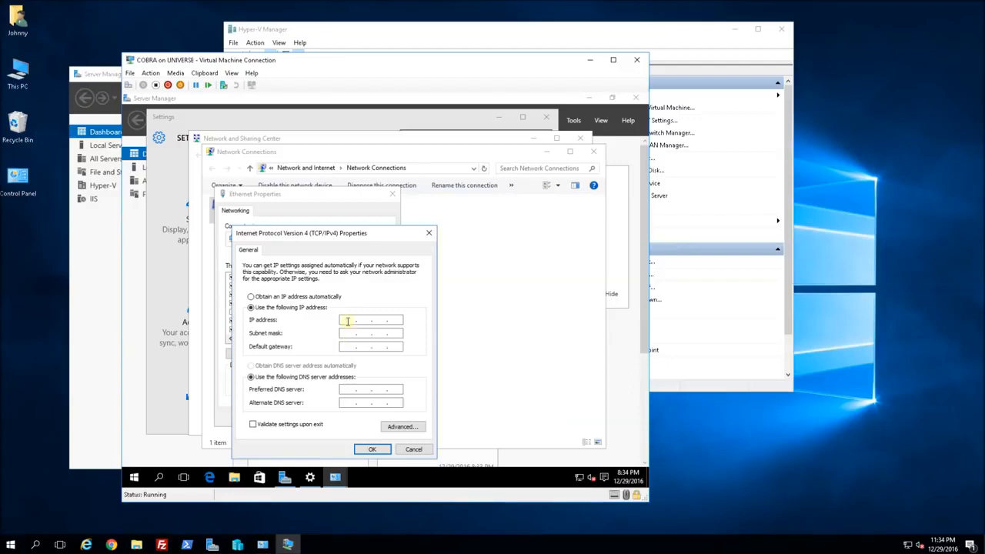
text(19)
text(2 . )
text(168 . )
text(111)
key(BackSpace)
key(BackSpace)
key(BackSpace)
text(88)
text(111)
text(20)
key(BackSpace)
key(BackSpace)
text(50)
key(Tab)
key(Tab)
text(192 . 168 . 88 .)
click(369, 387)
text(192)
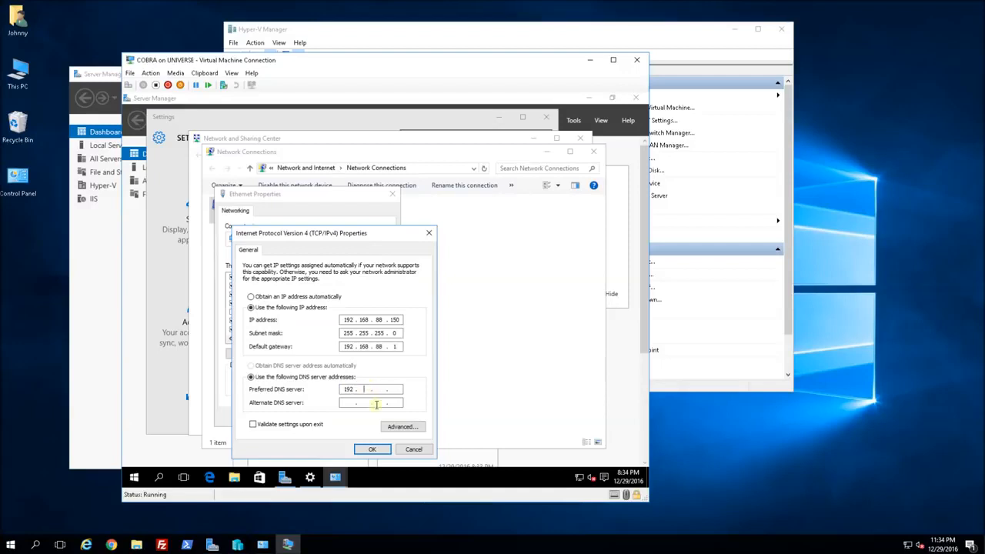
text(16888.1)
click(371, 449)
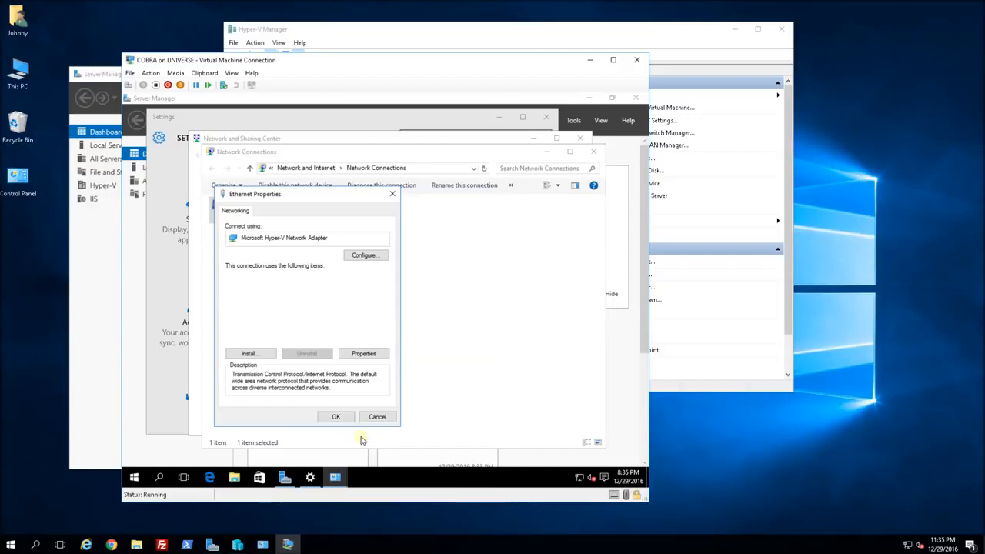
click(336, 416)
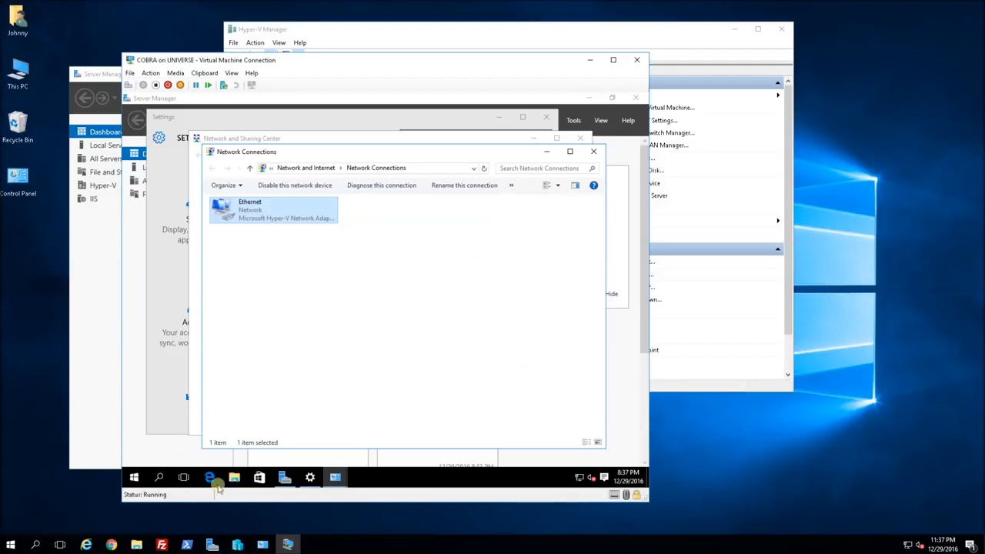
Open Advanced system settings through File Explorer's This PC properties.
click(133, 478)
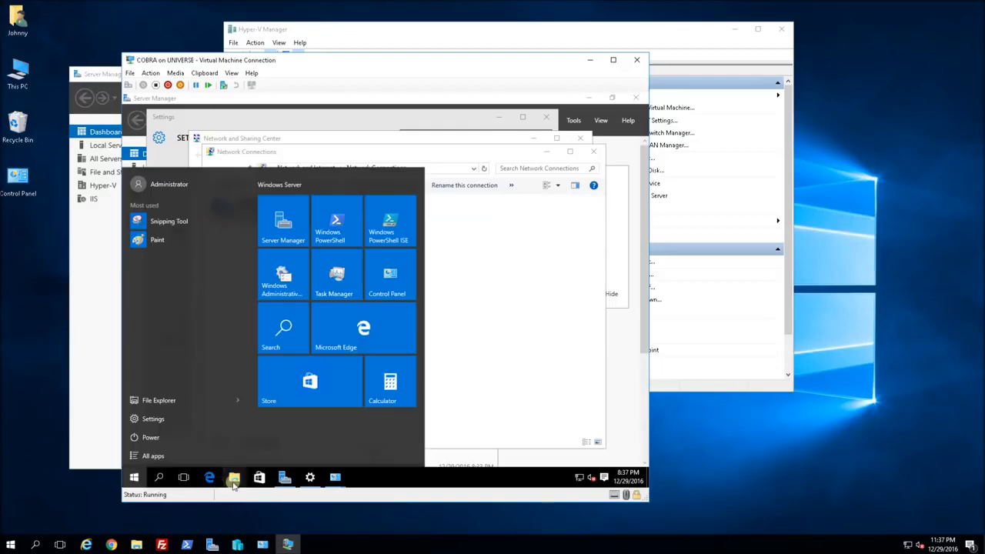
click(233, 478)
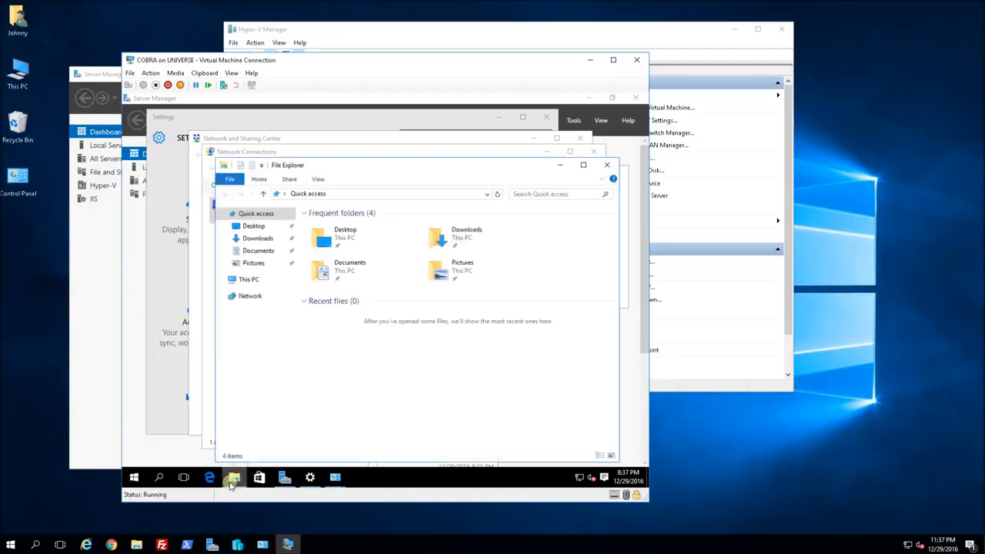
right_click(248, 279)
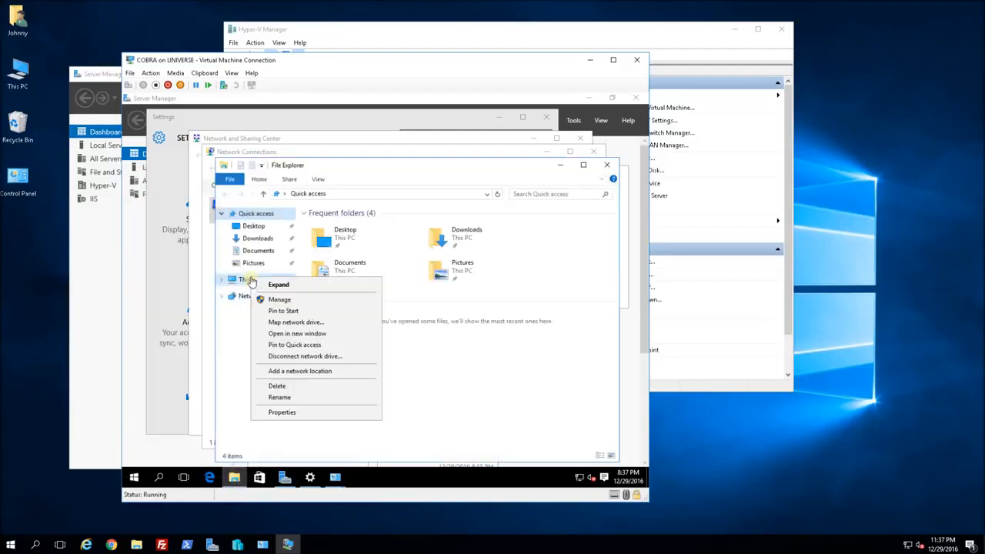
click(303, 411)
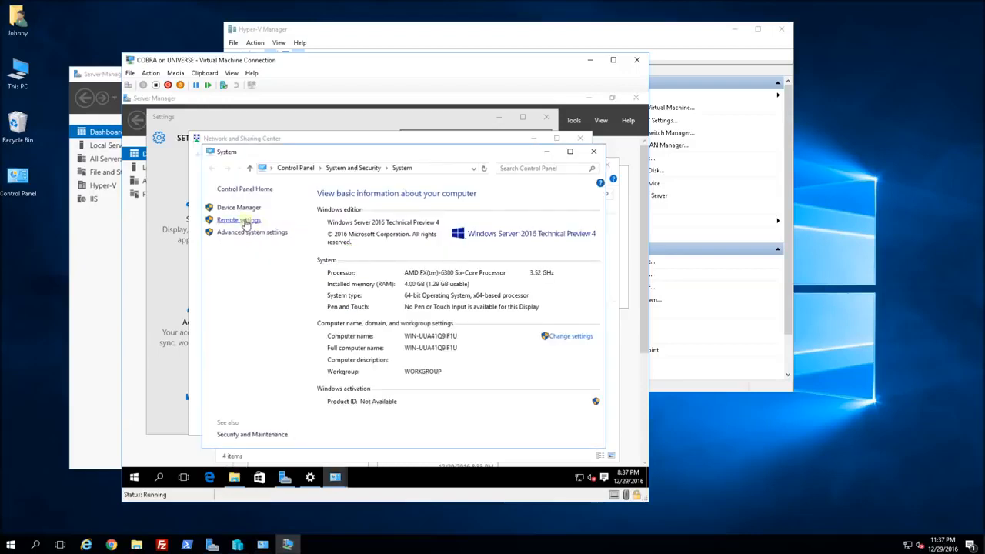
click(235, 208)
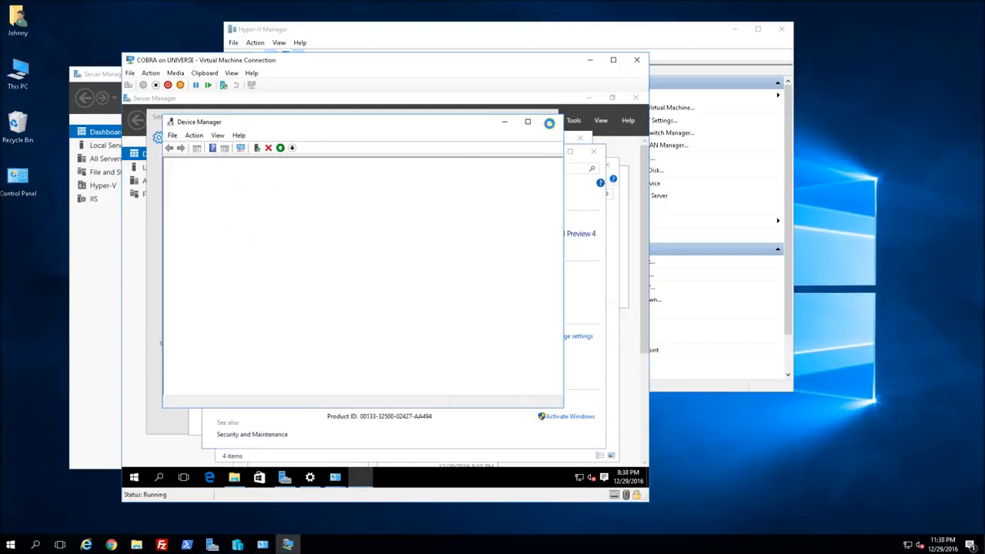
click(591, 262)
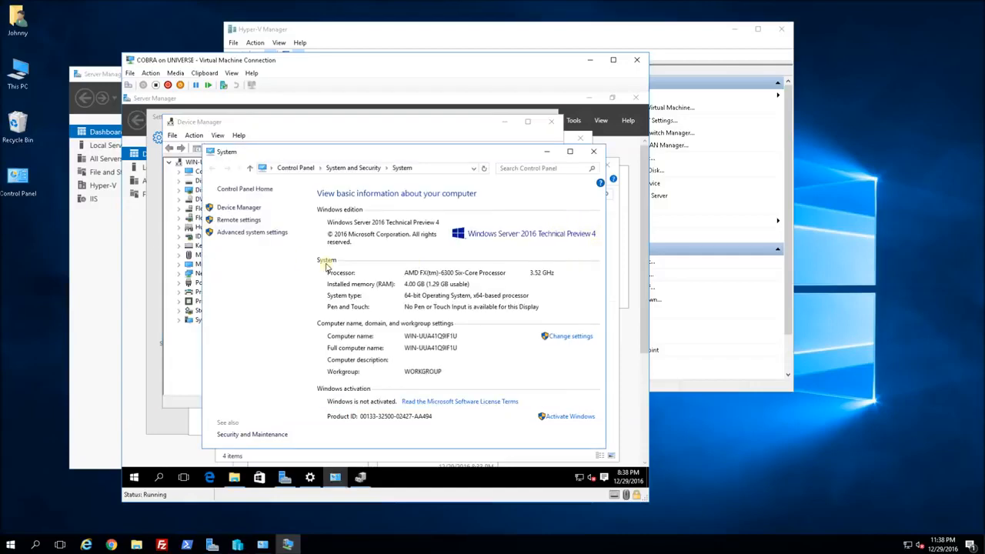
click(252, 233)
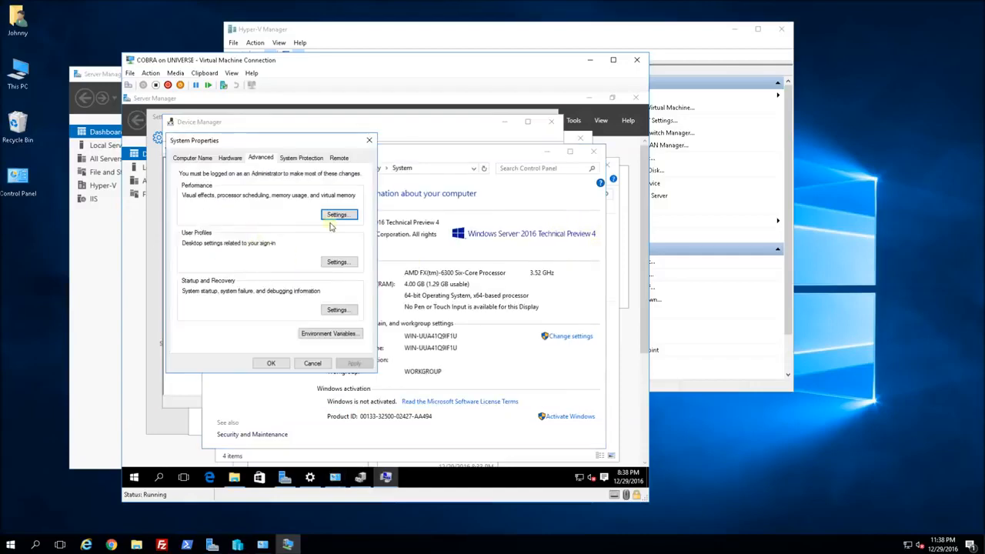
On the Remote tab, allow remote connections without Network Level Authentication and apply.
click(338, 156)
click(220, 292)
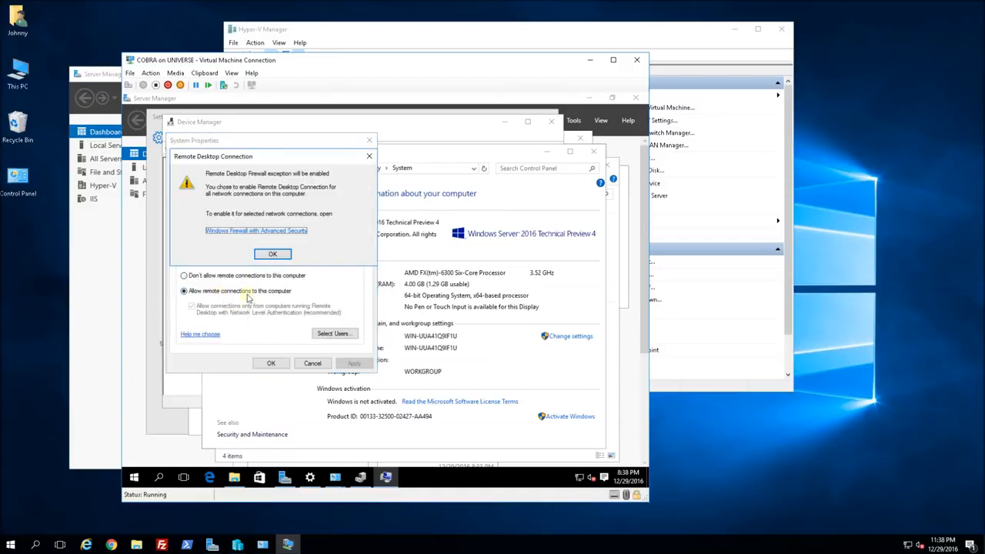
click(277, 255)
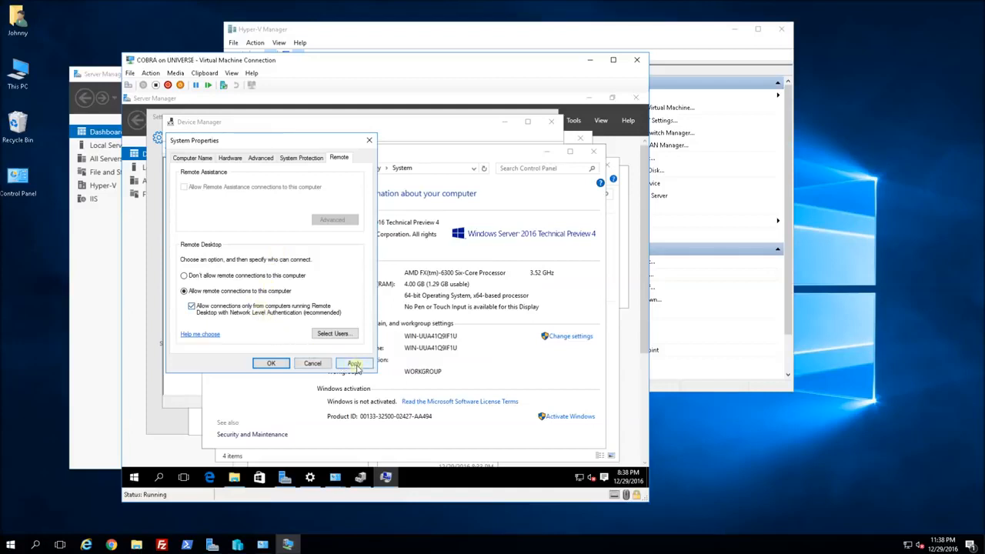
click(192, 308)
click(356, 368)
click(271, 365)
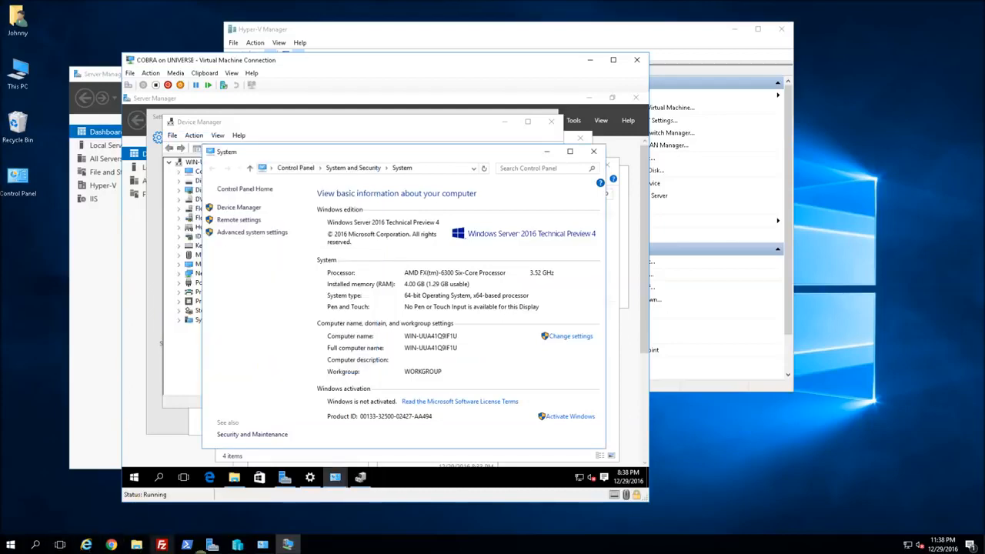
Launch the Remote Desktop Connection client from a host PowerShell console.
click(184, 544)
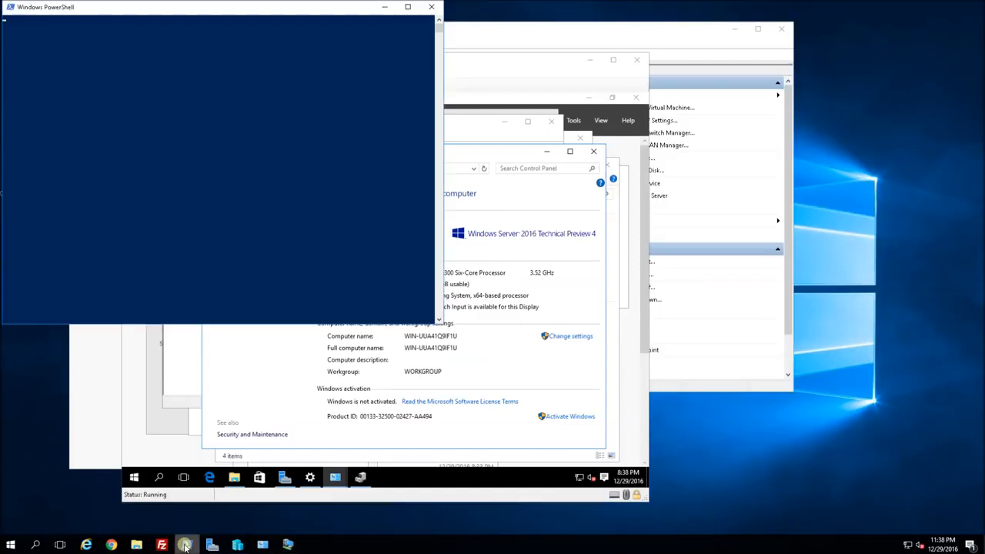
drag(172, 11, 175, 45)
click(172, 158)
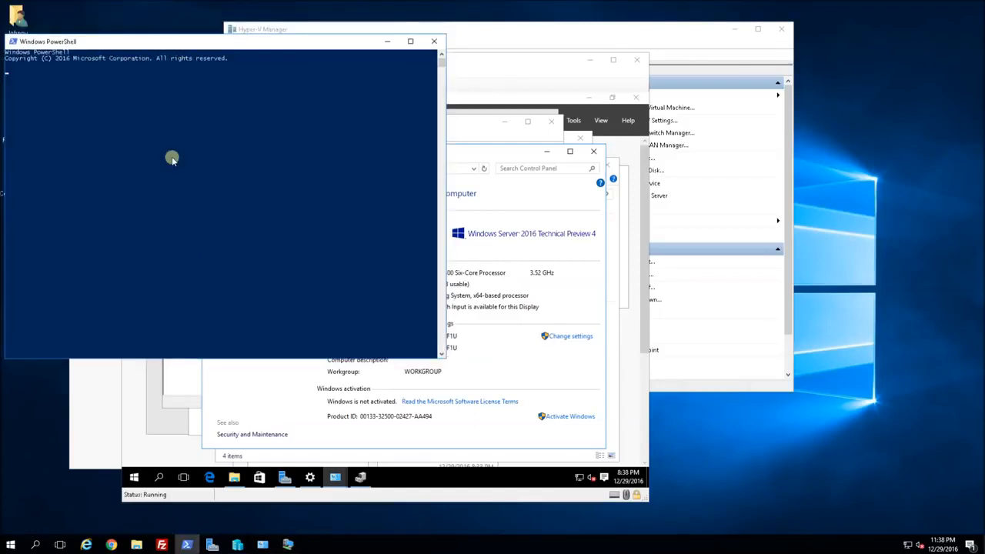
text(tsts)
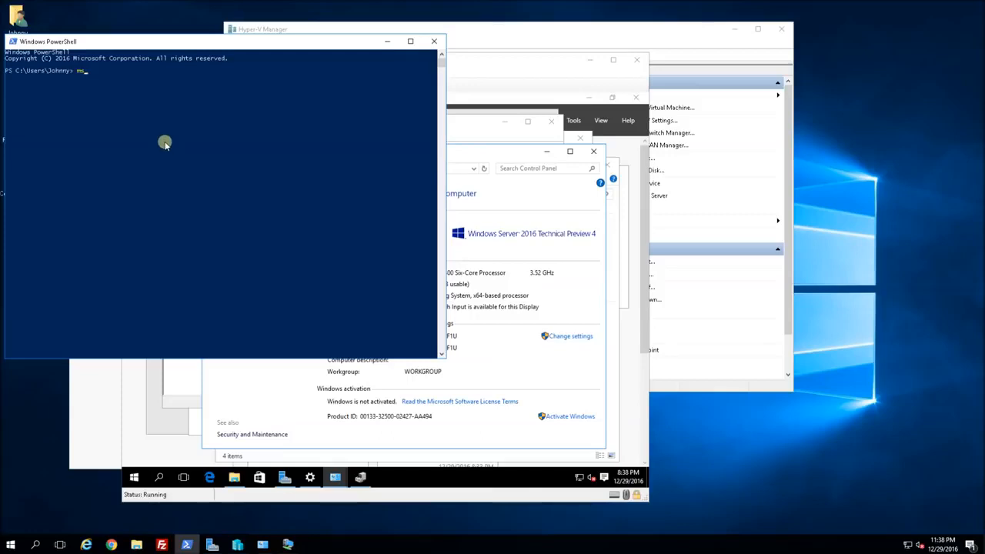
text(c.msc)
key(Return)
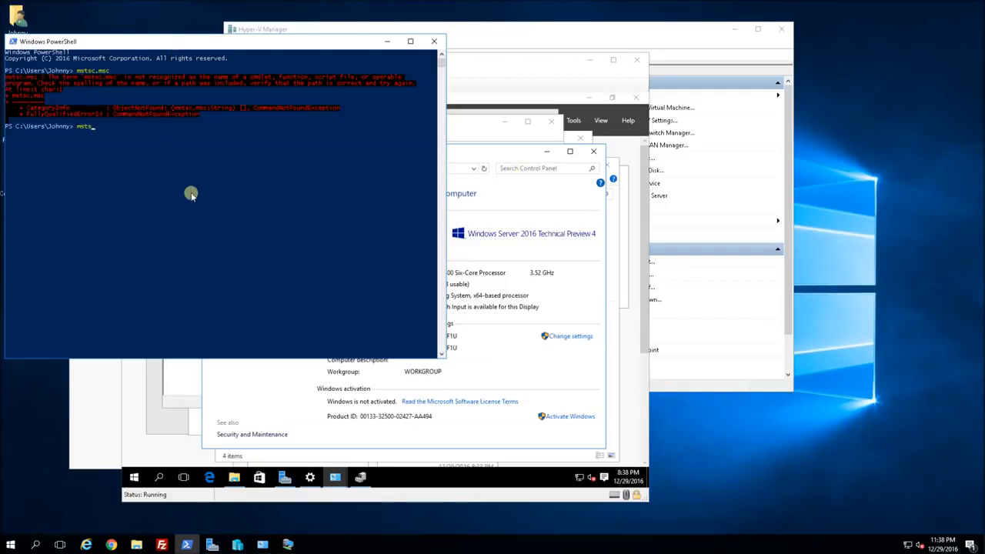
key(Return)
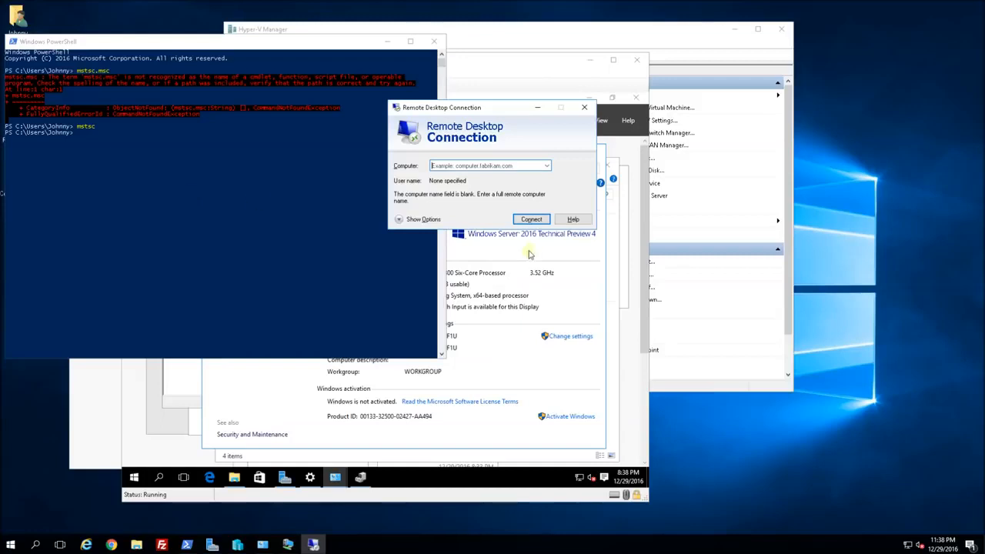
Connect to 192.168.88.150 as Administrator with its password and accept the certificate warning.
click(493, 166)
text(192.168.88.150)
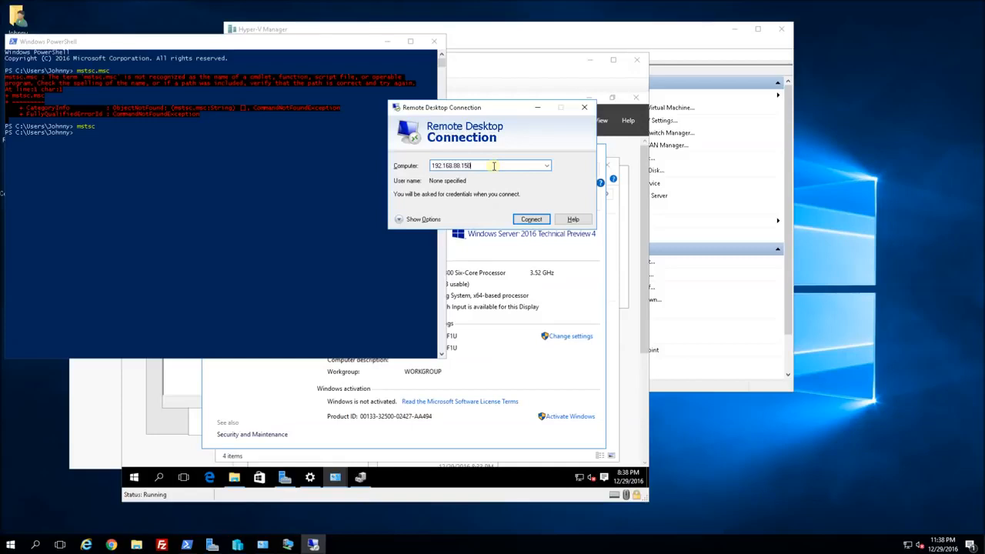
key(Return)
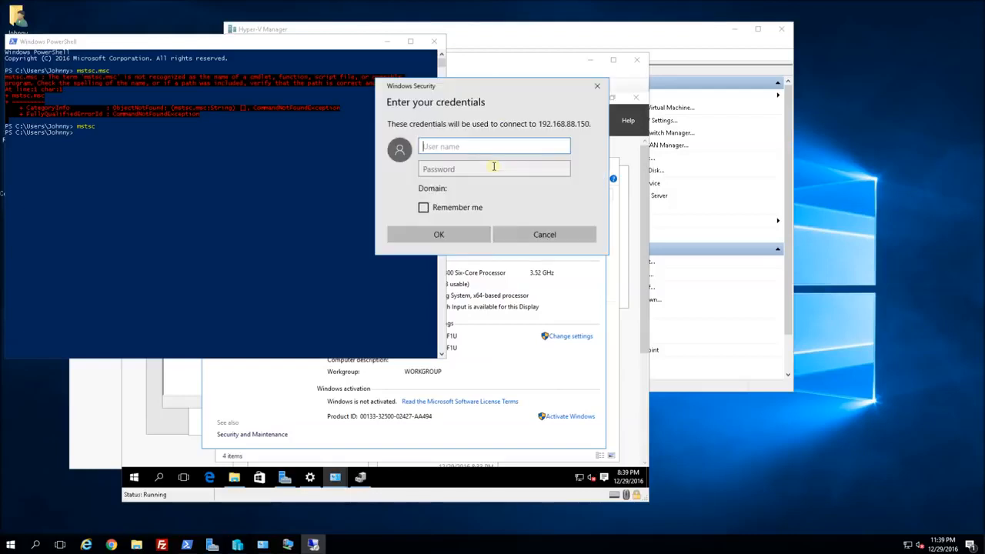
text(Administ)
click(494, 168)
text(●●●●●●●●●●●)
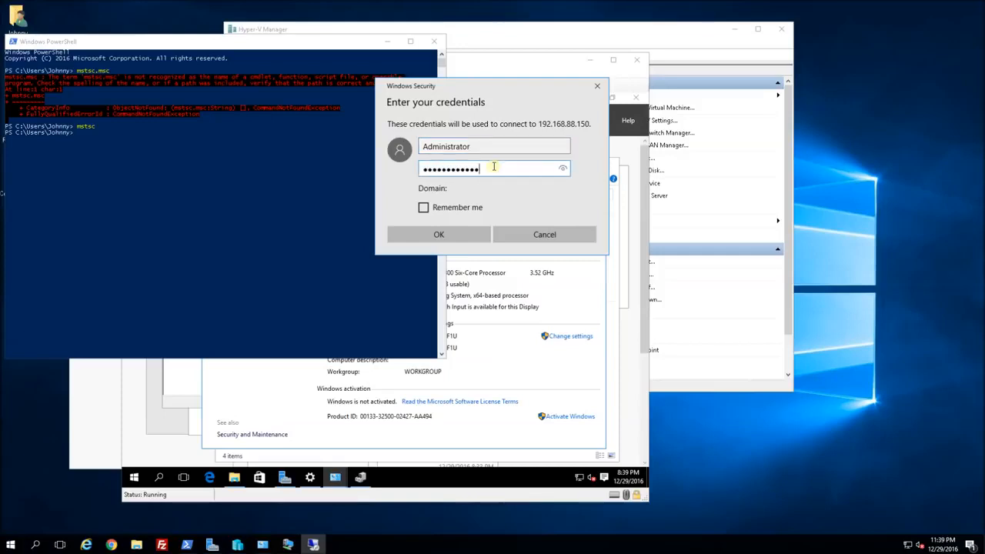
key(Return)
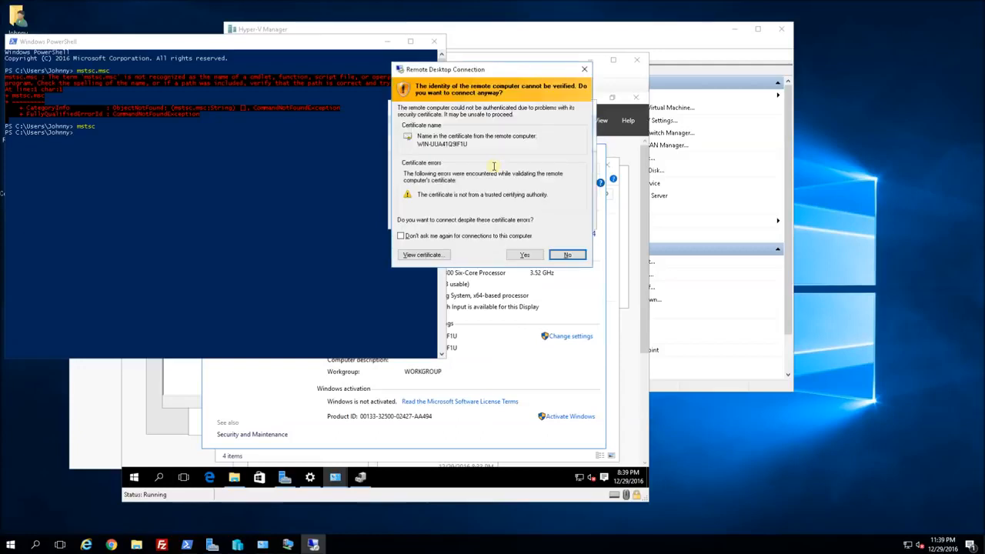
key(alt+y)
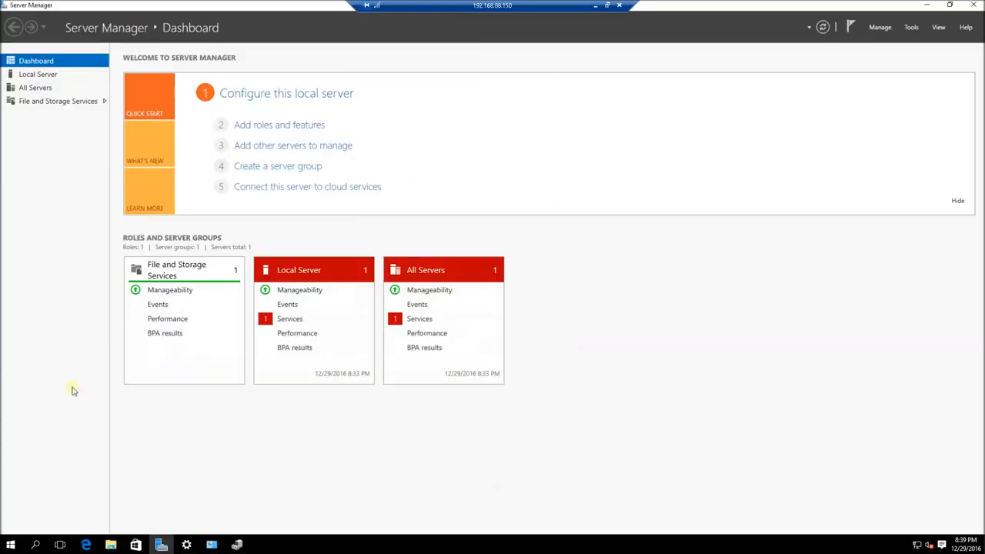
Dismiss the Edge can't-open error, close Server Manager, and show Start's power options.
click(86, 544)
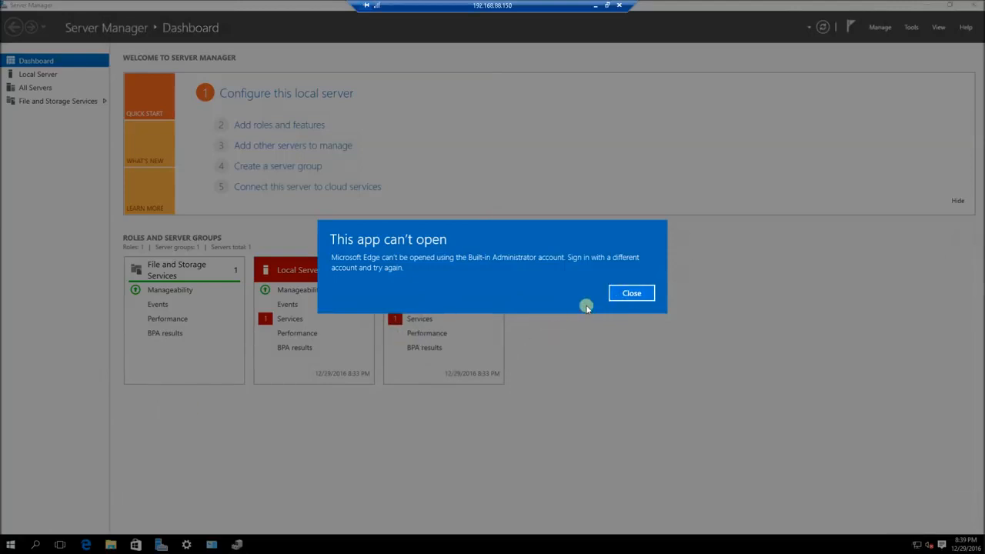
click(631, 293)
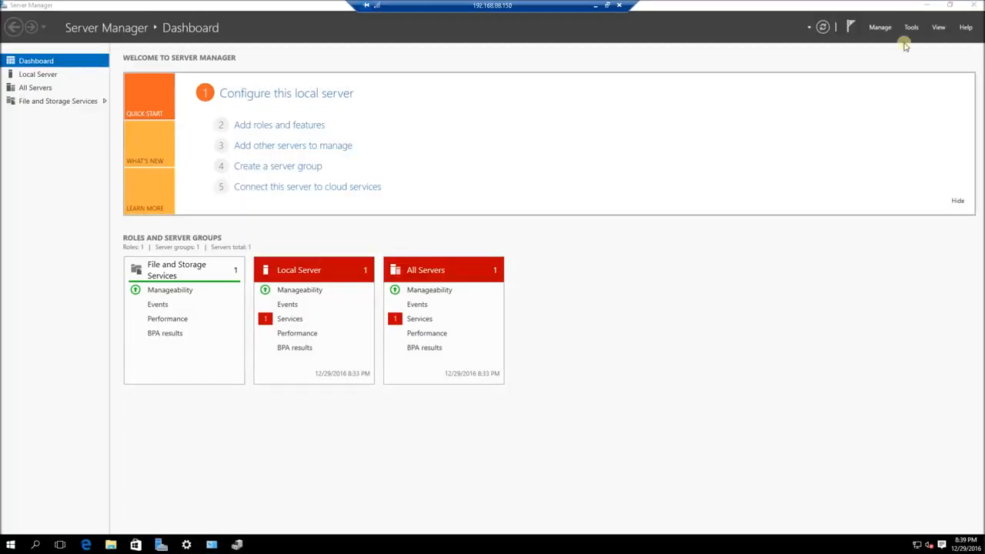
click(977, 8)
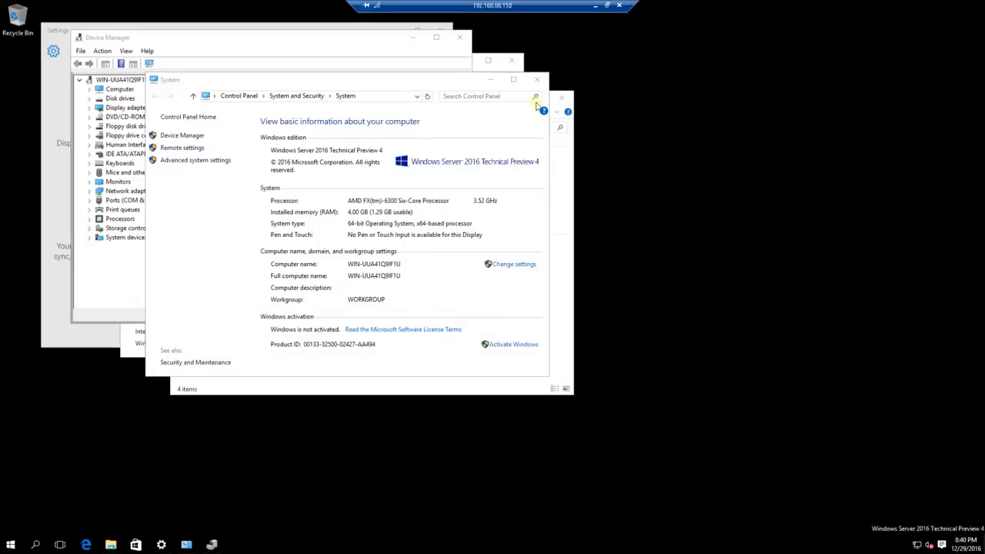
click(8, 545)
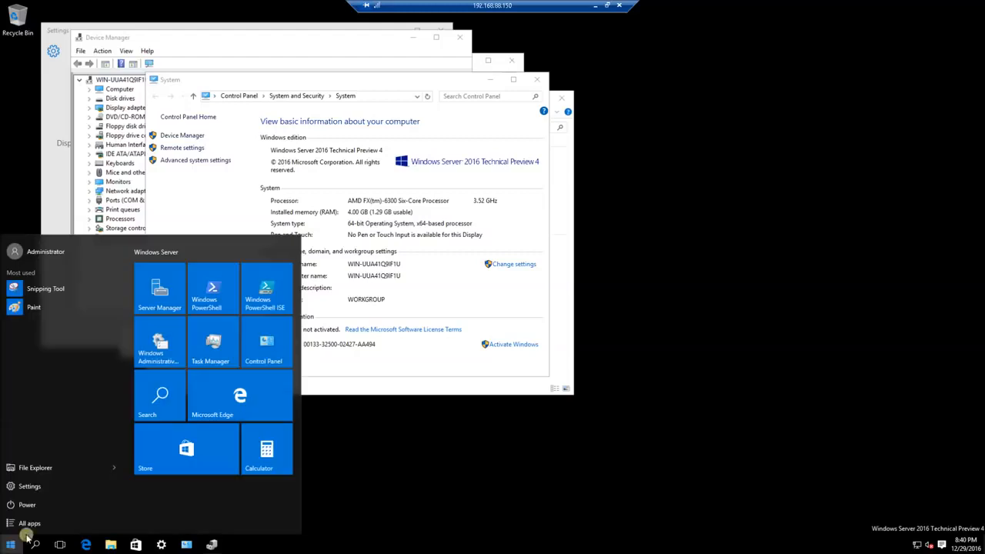
click(55, 506)
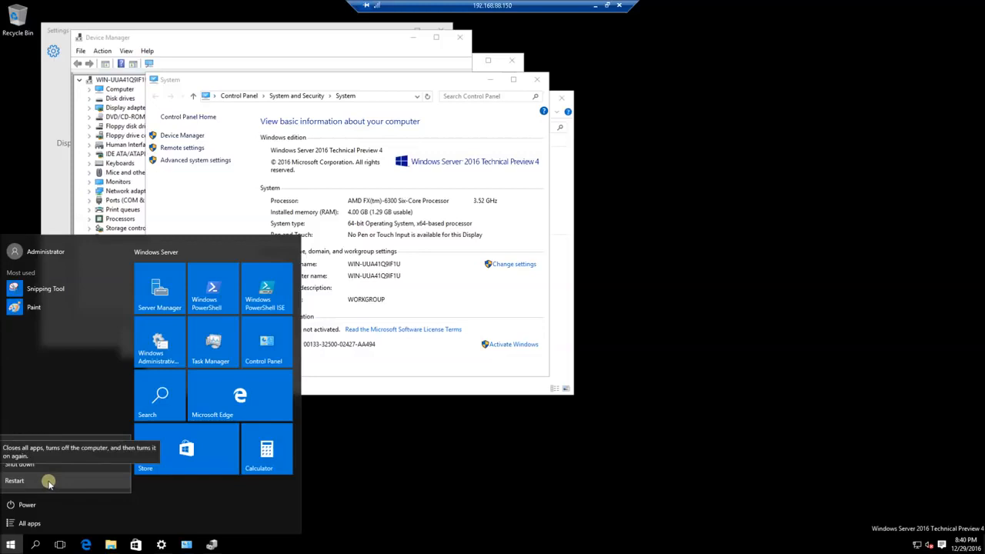
Restart the remote server with a shutdown reason, then bring COBRA's VM window forward and leftward.
click(49, 481)
click(144, 479)
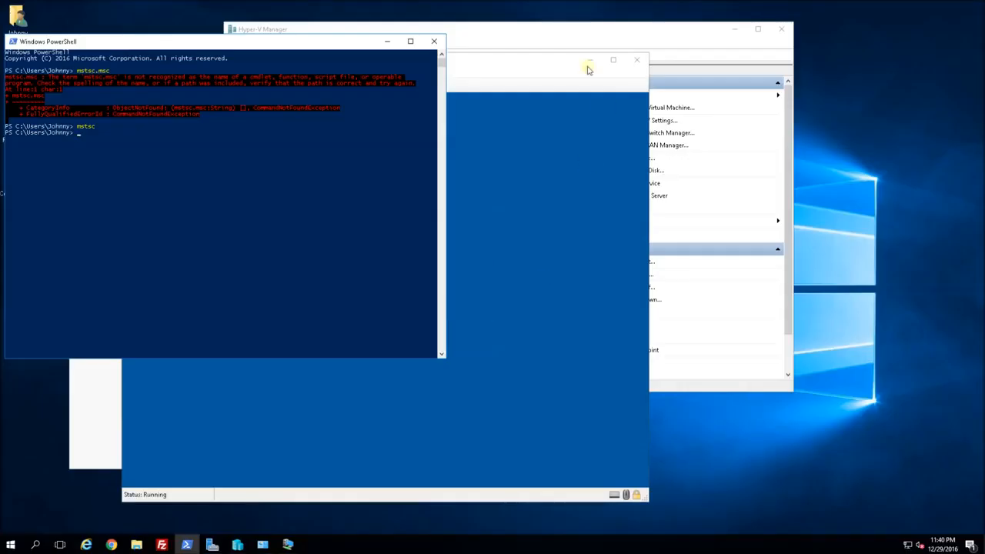
click(516, 68)
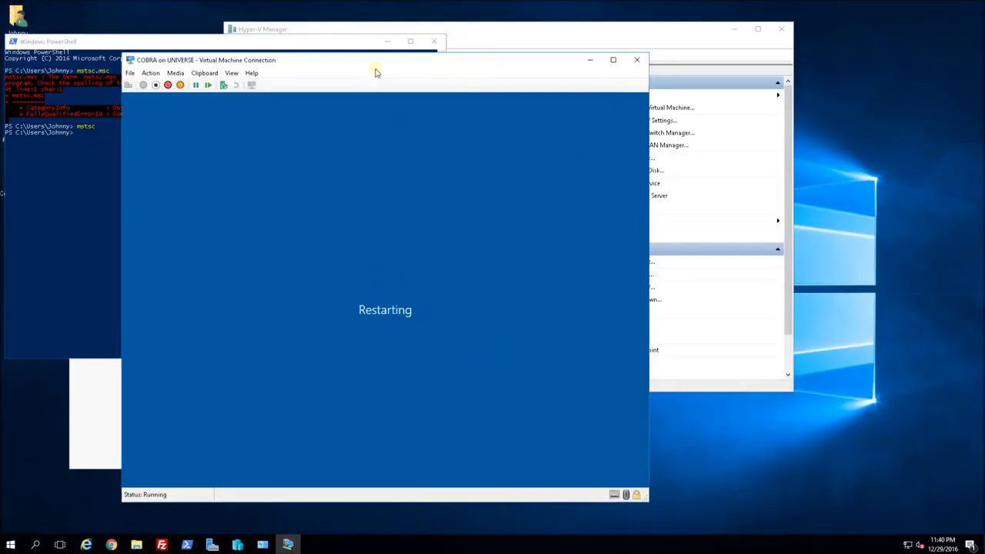
drag(408, 67, 671, 83)
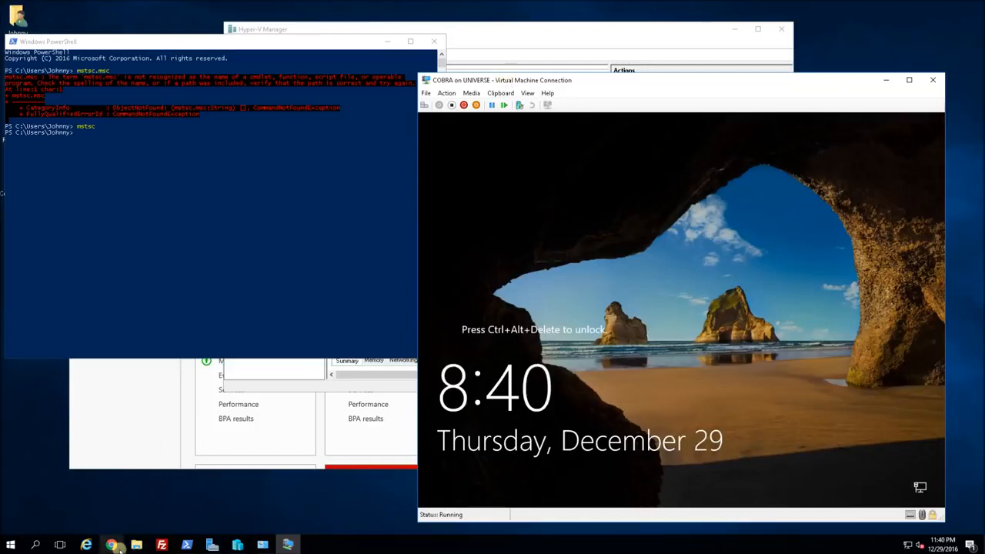
drag(473, 83, 299, 90)
click(272, 100)
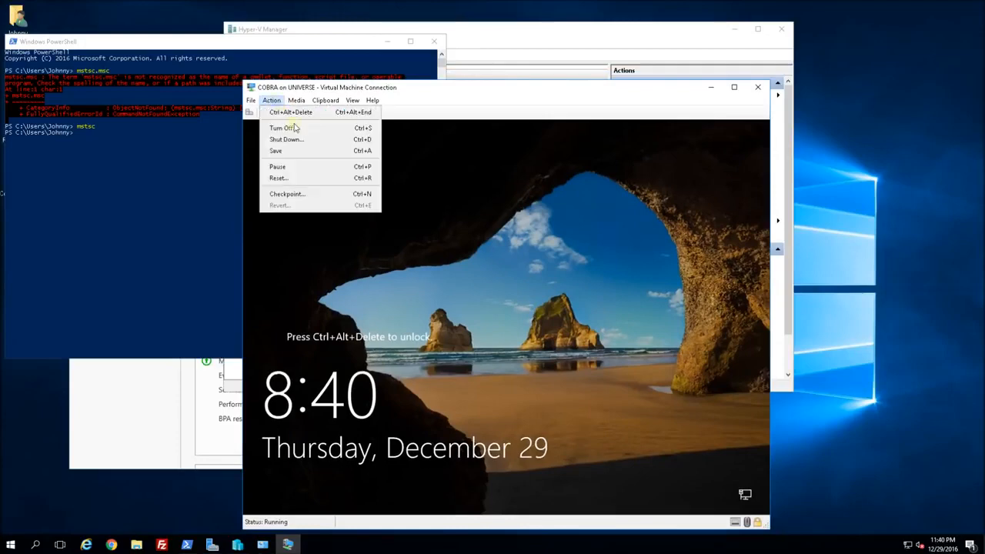
Unlock COBRA with Ctrl+Alt+Delete and the Administrator password, then dismiss the Edge error.
click(293, 113)
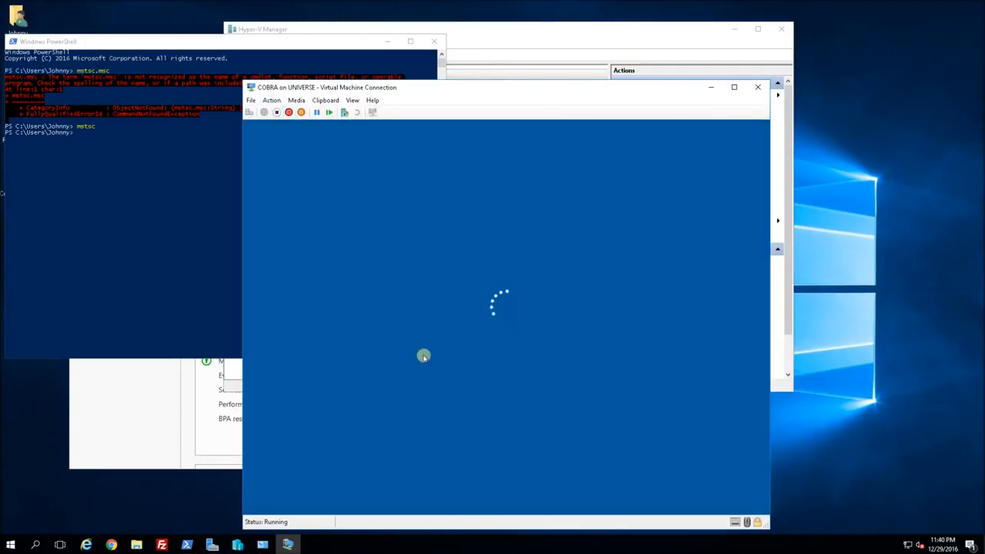
text(••••••••••)
key(Return)
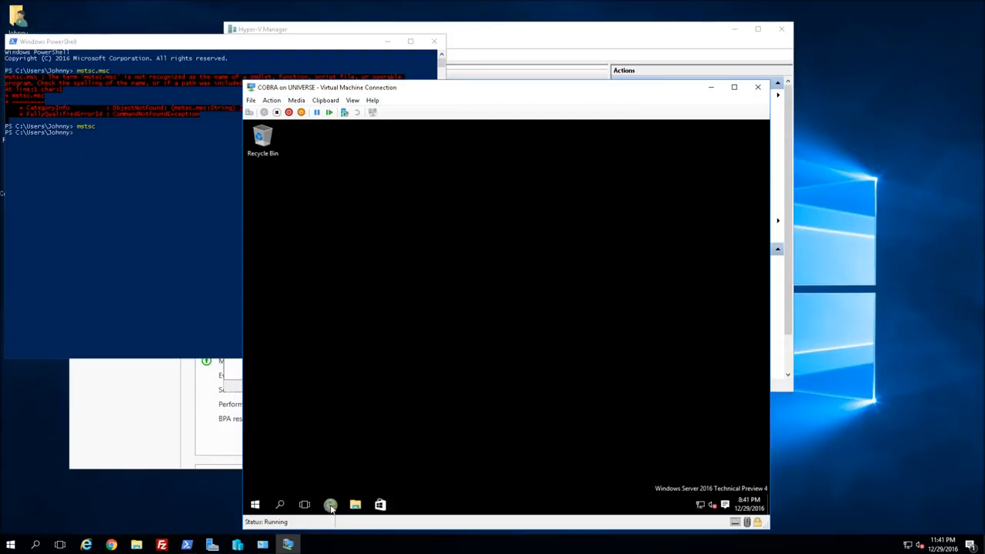
click(331, 507)
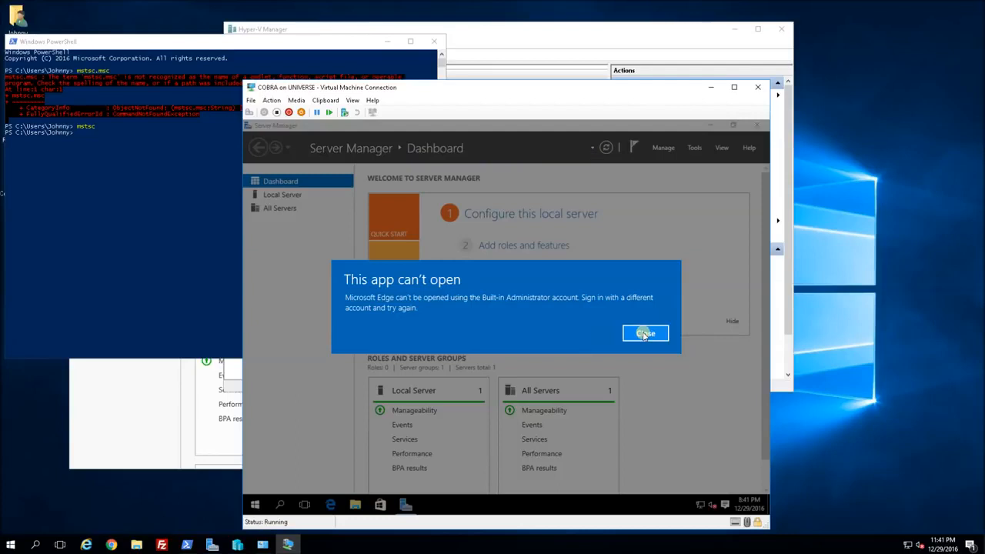
click(644, 333)
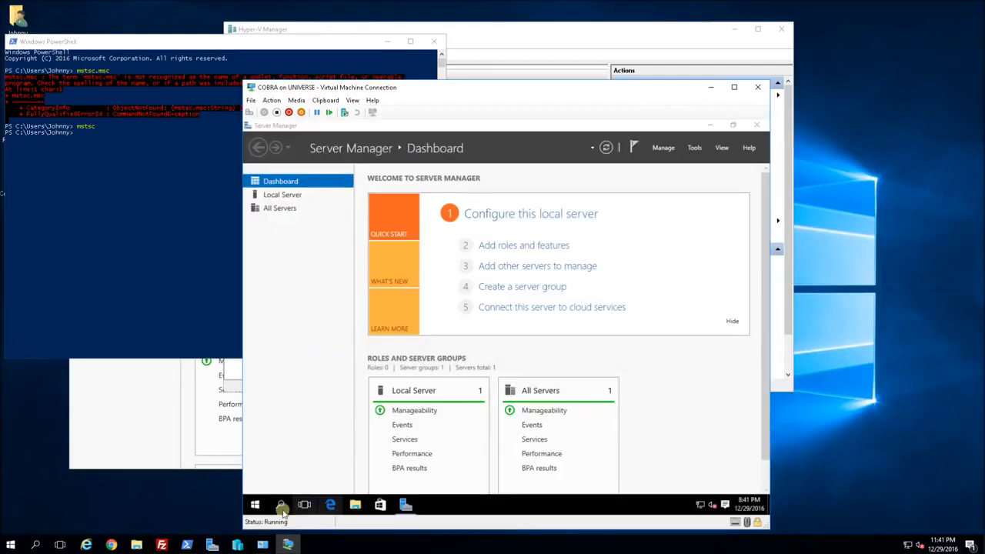
click(254, 508)
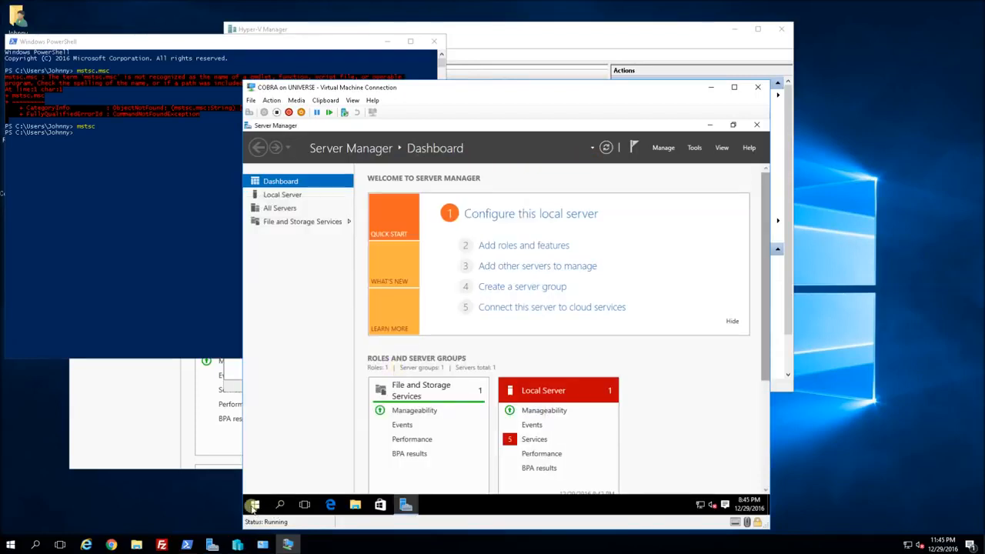
Launch secpol.msc from the VM's PowerShell and show Local Policies > Security Options.
click(254, 505)
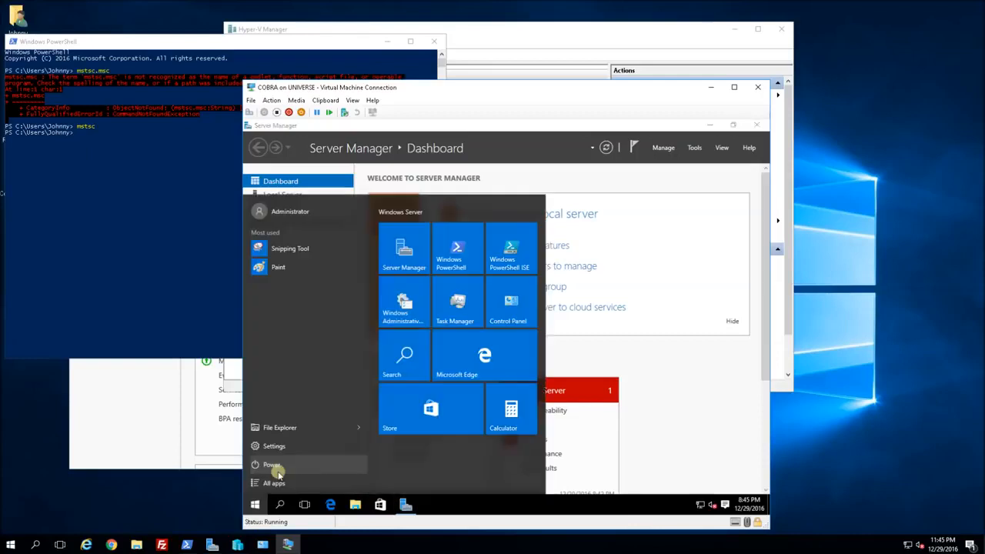
click(456, 259)
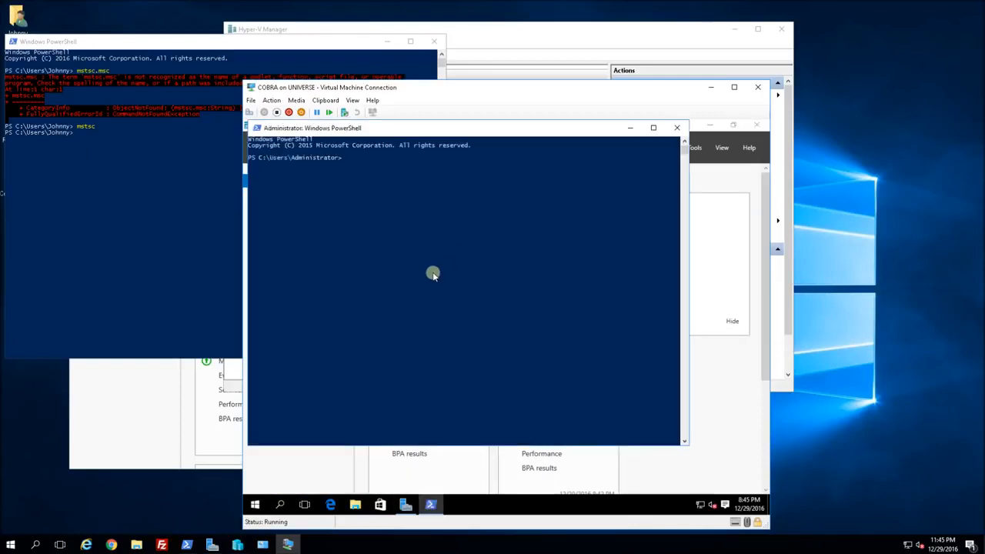
text(secpol.msc)
key(Return)
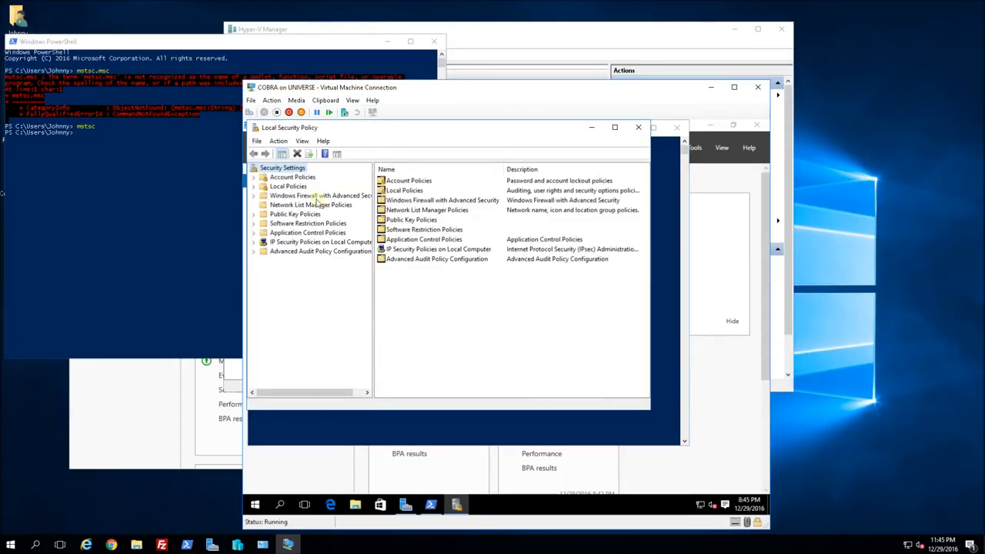
click(256, 187)
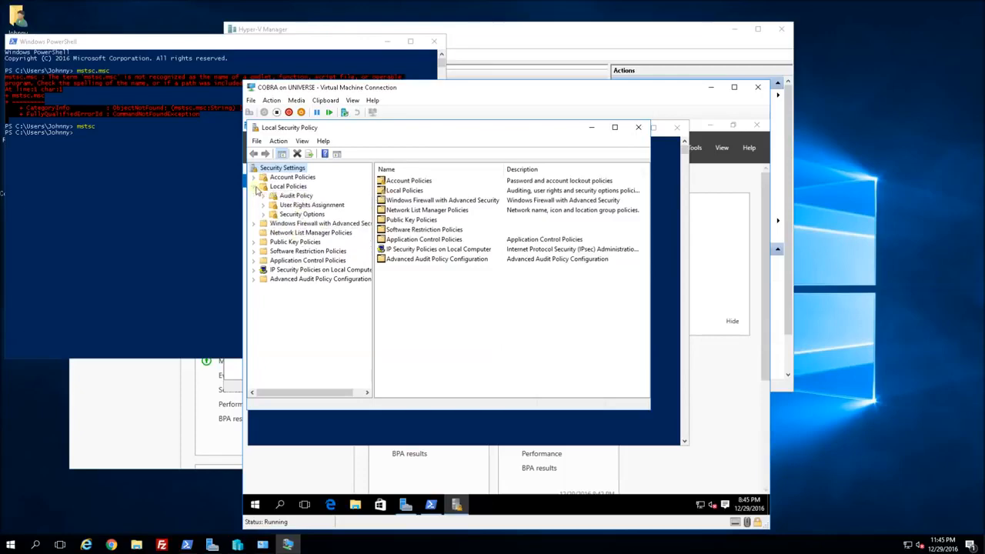
click(301, 214)
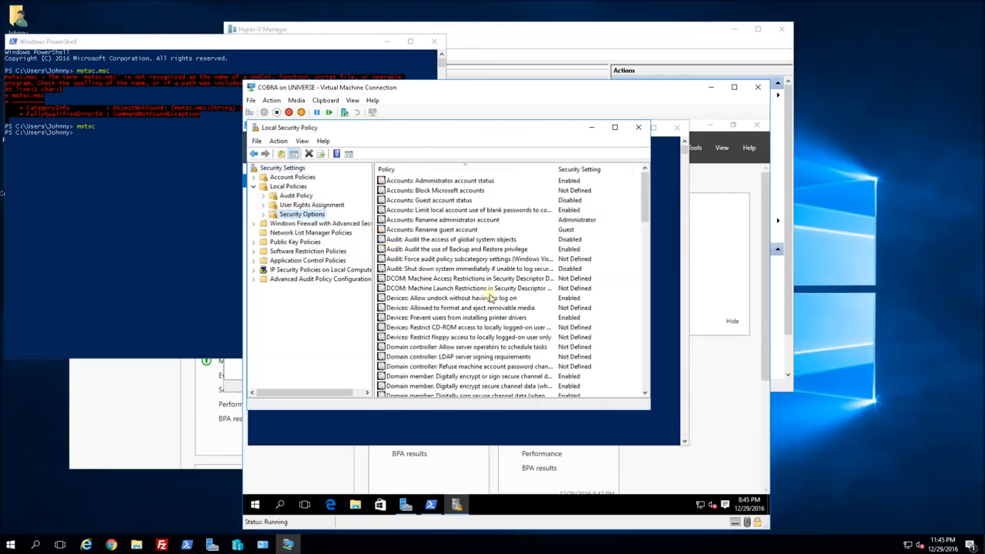
Set 'Admin Approval Mode for the Built-in Administrator account' to Enabled and apply.
scroll(489, 298, down, 8)
scroll(489, 297, down, 15)
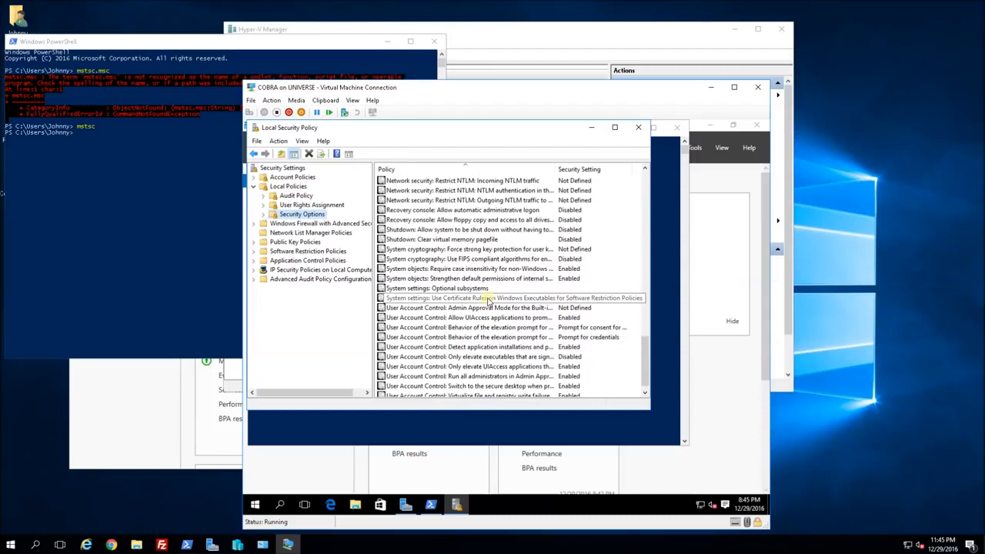
click(471, 300)
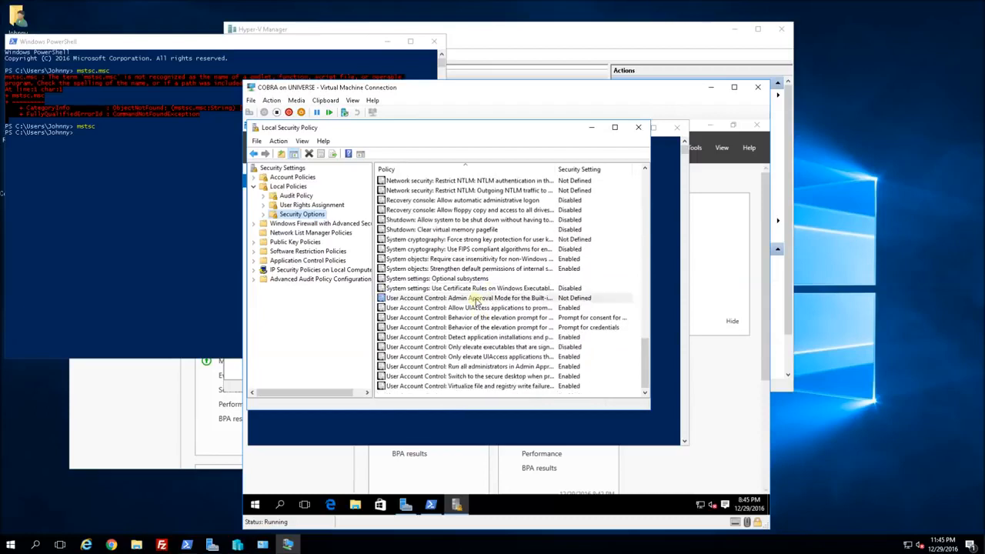
double_click(451, 300)
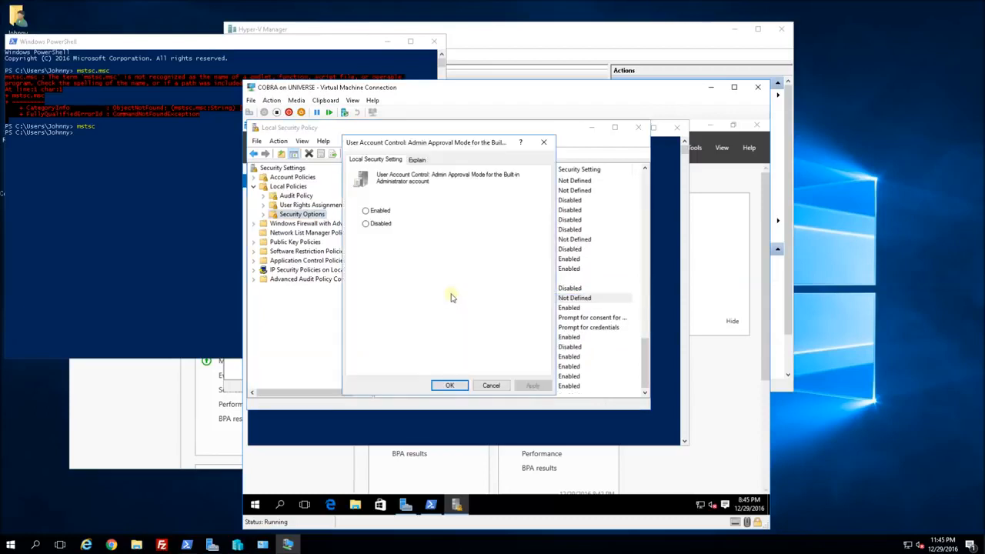
click(366, 211)
click(532, 386)
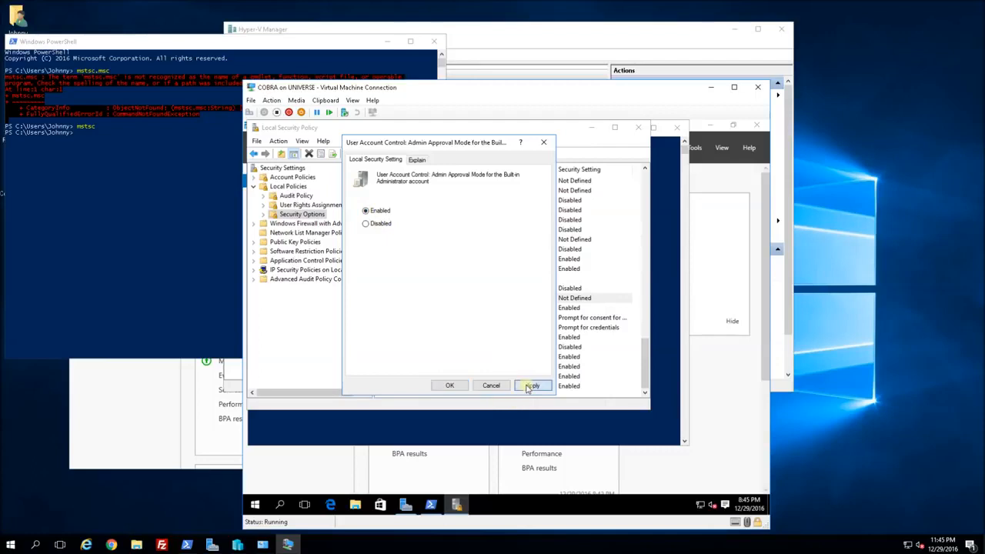
click(449, 386)
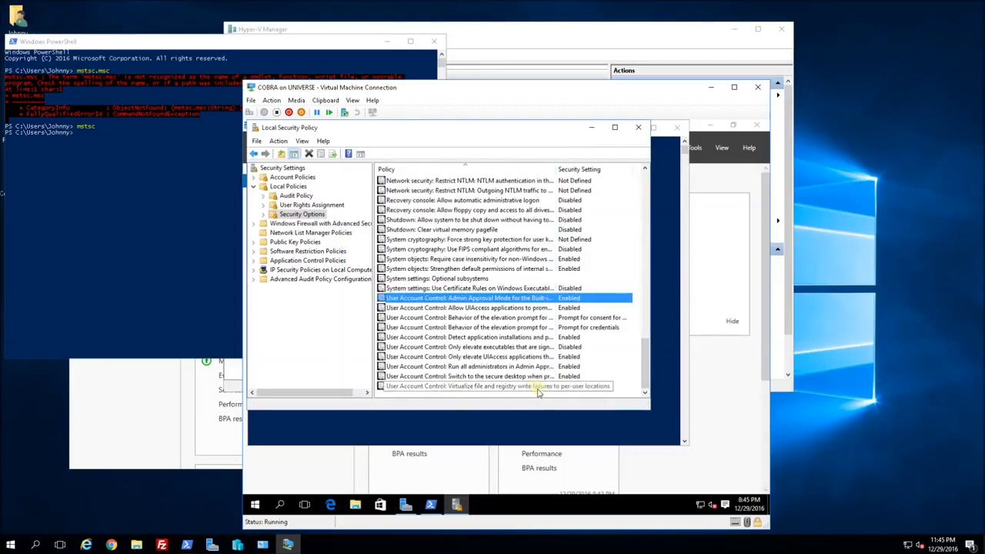
click(256, 505)
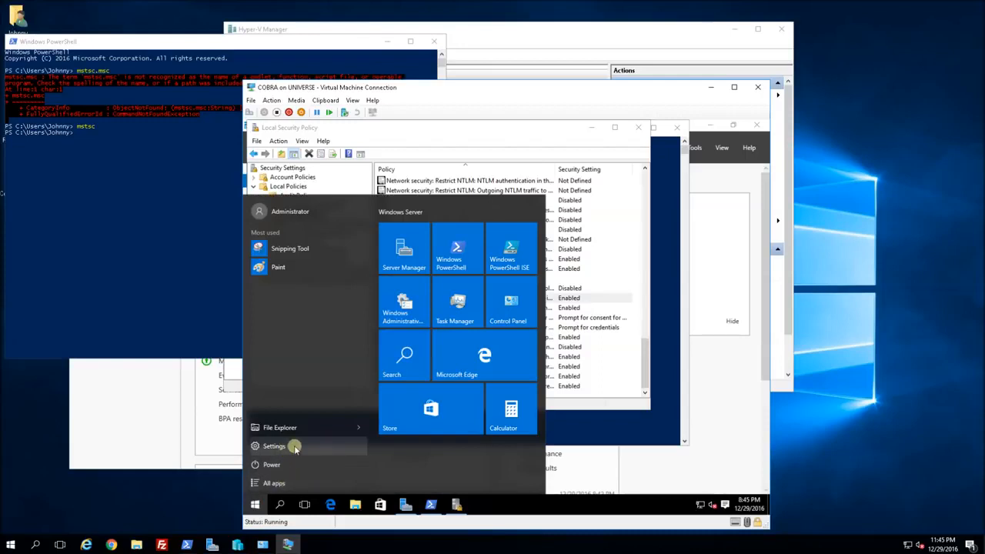
Close the Local Security Policy window and return to the Administrator PowerShell console.
click(619, 408)
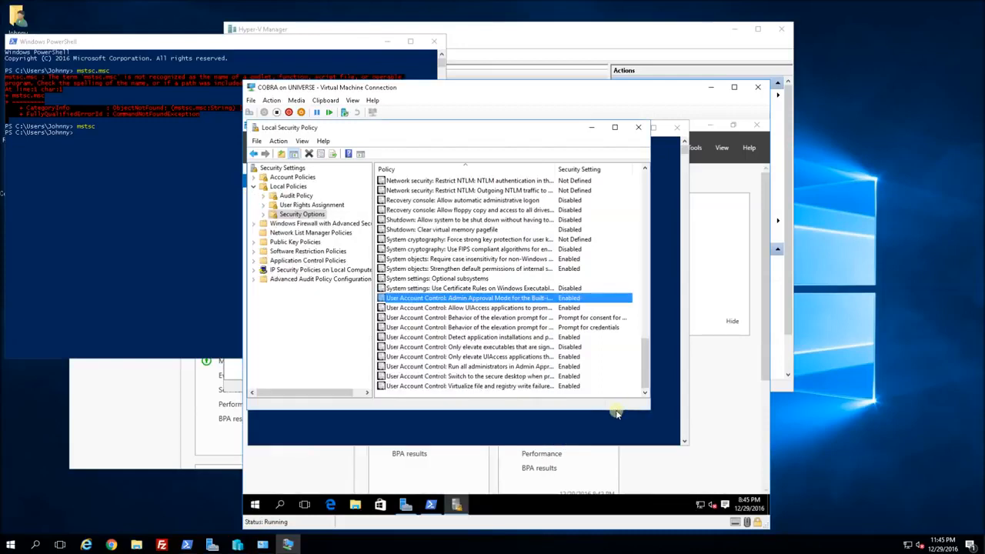
click(639, 128)
click(567, 281)
Rerun the earlier shutdown command to log the Administrator off COBRA.
text(shutdown -L -T n)
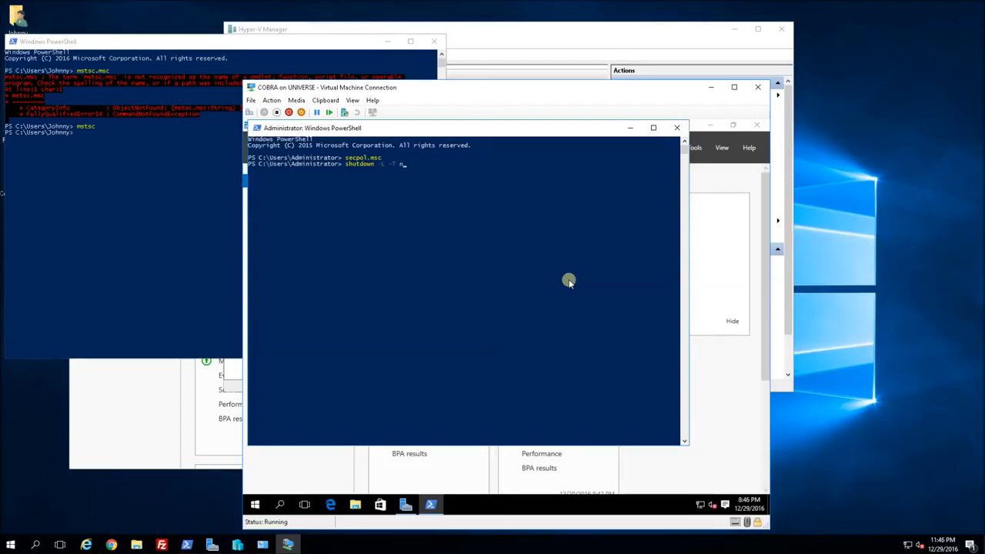
key(Up)
key(Return)
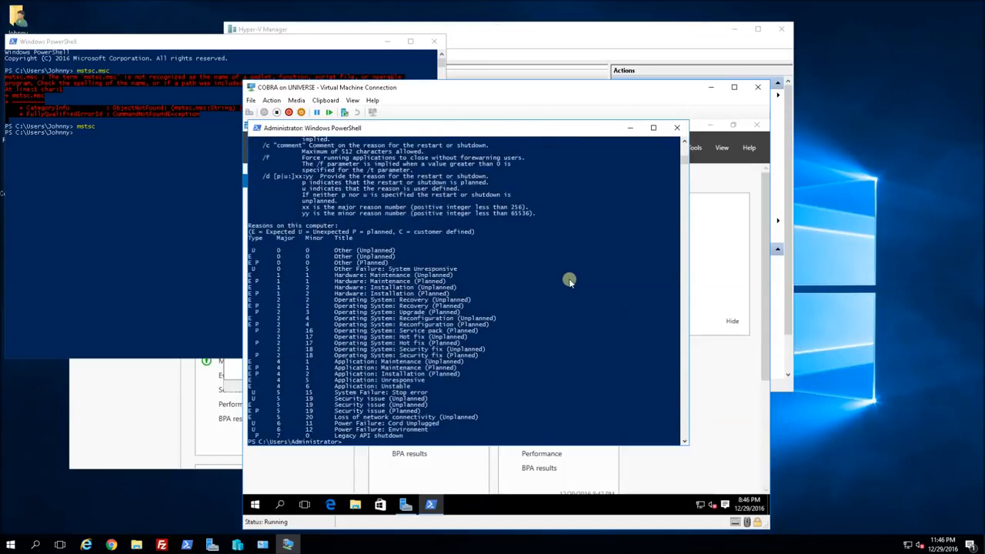
click(485, 265)
key(Up)
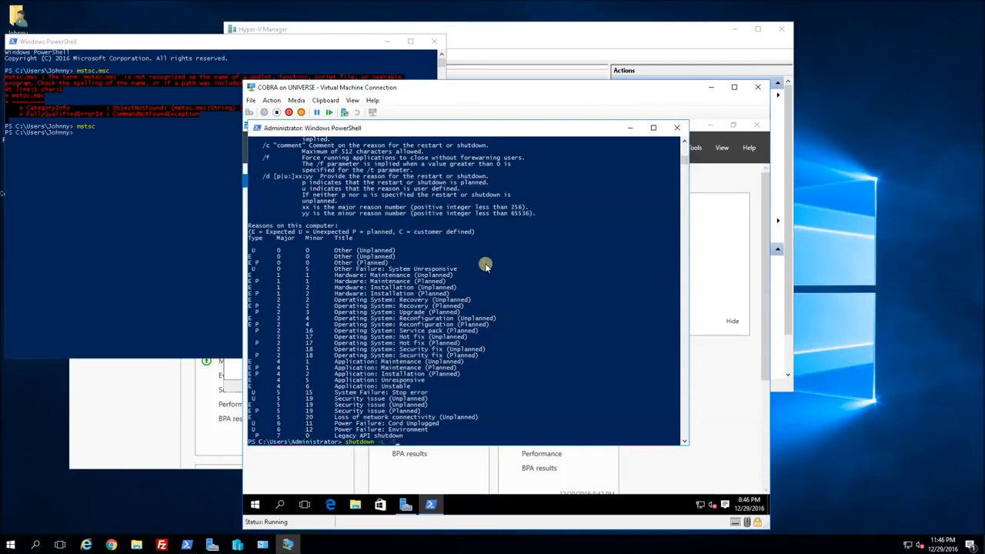
key(Return)
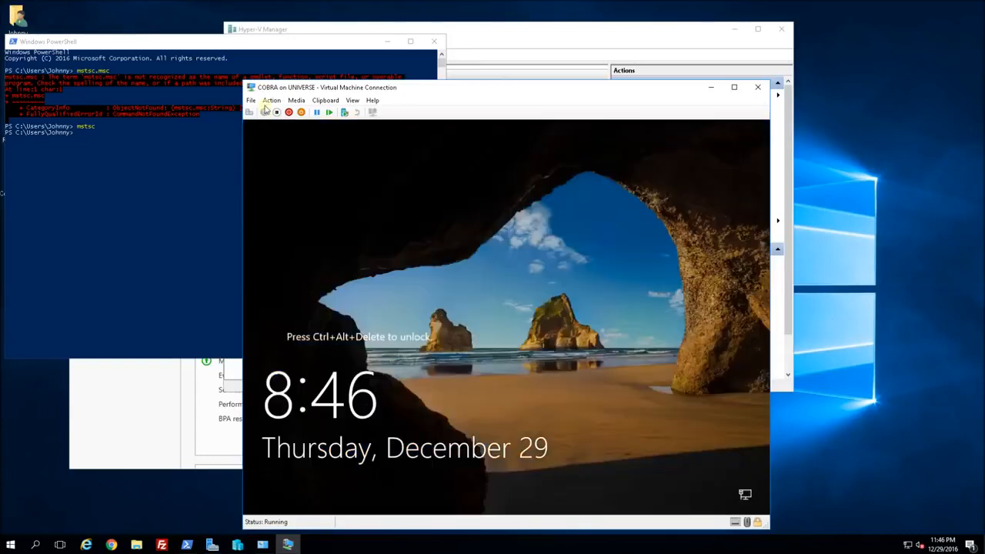
Send Ctrl+Alt+Delete to COBRA and sign in with the Administrator password.
click(271, 100)
click(274, 113)
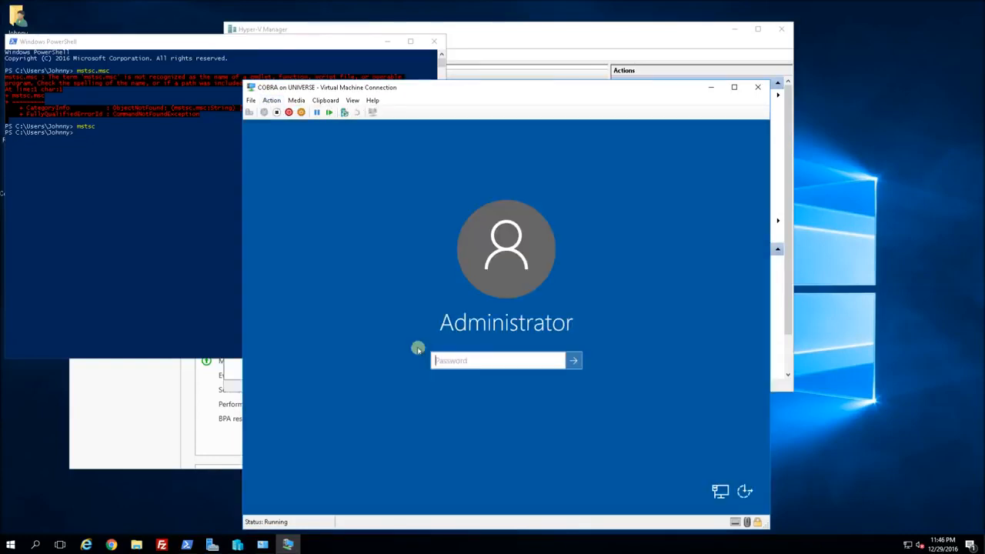
text(•)
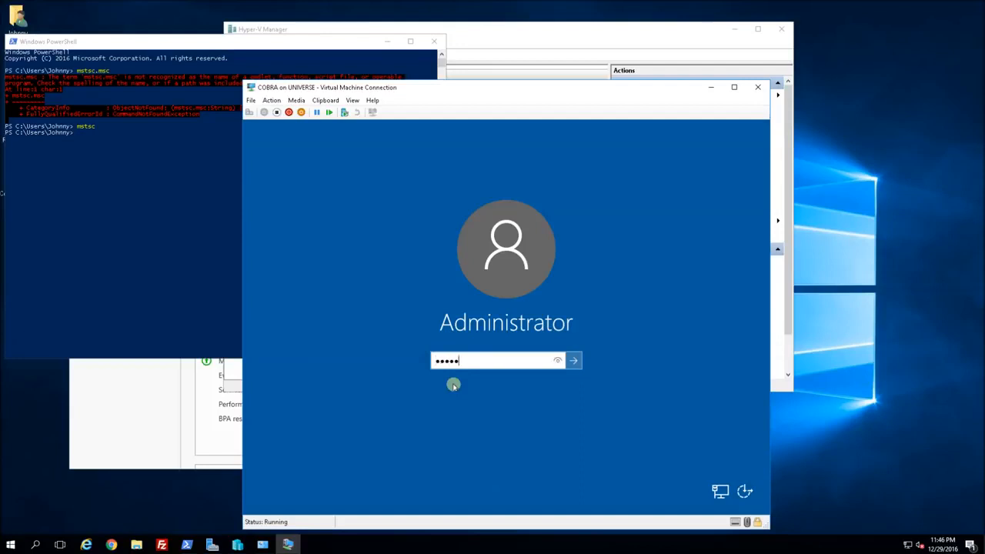
text(•••••••••••)
key(Return)
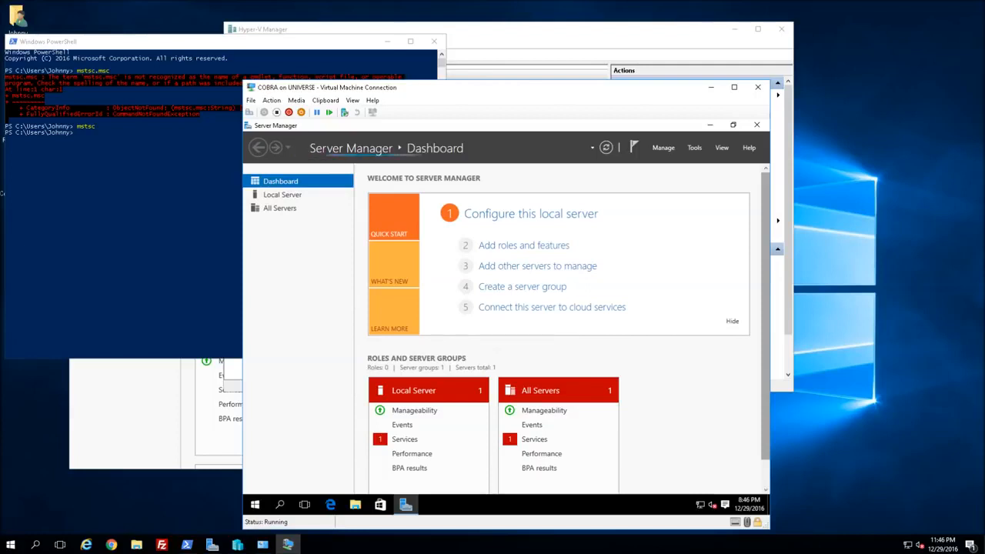
click(330, 503)
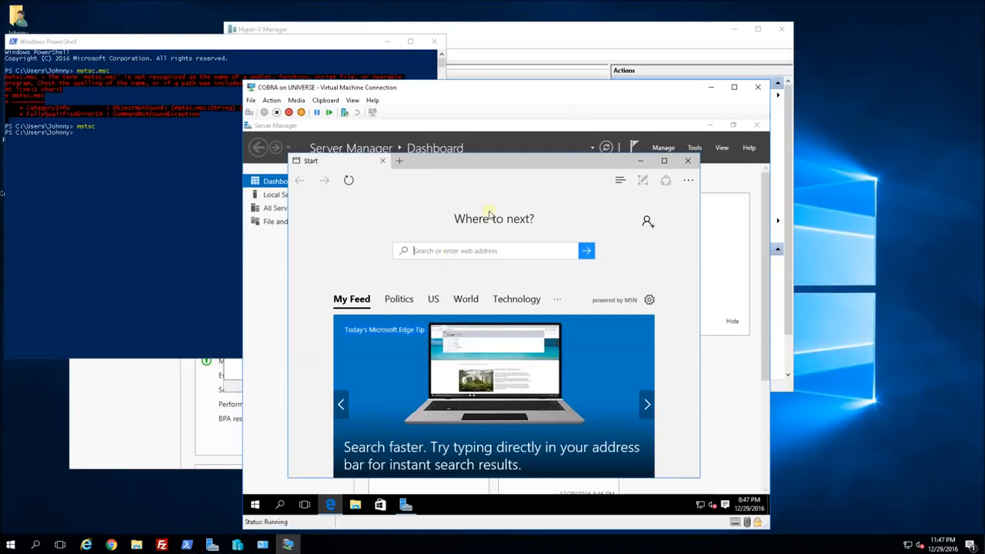
click(451, 177)
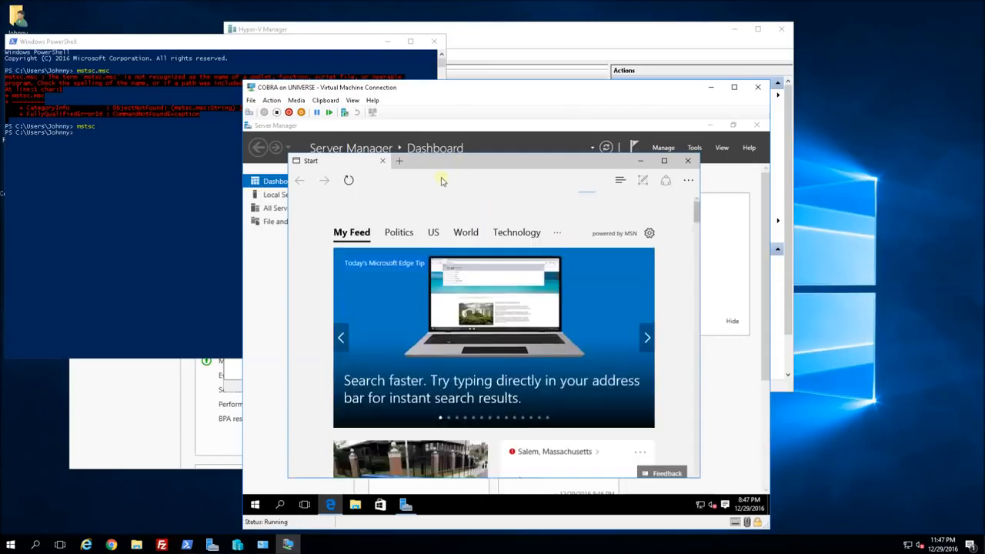
text(www)
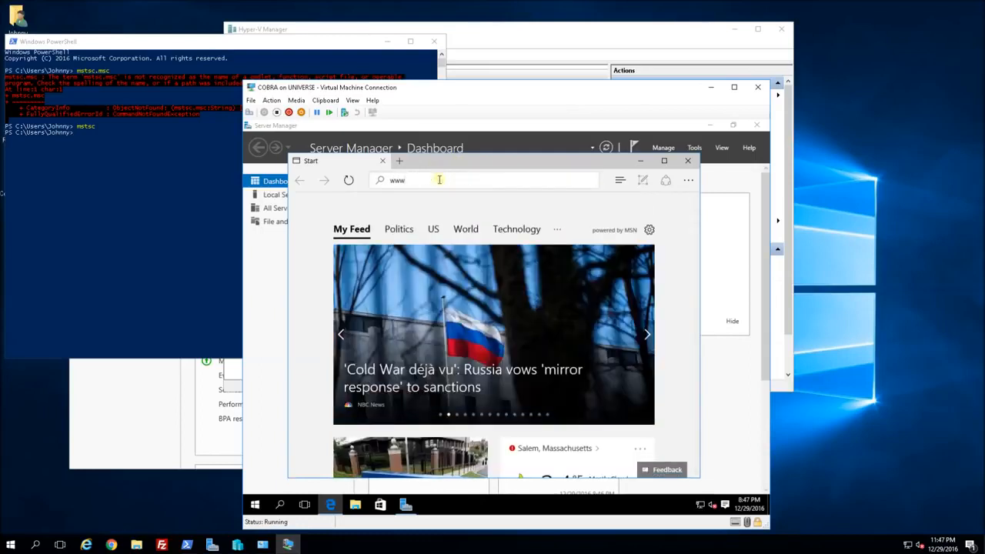
text(.goog)
key(BackSpace)
text(oogle)
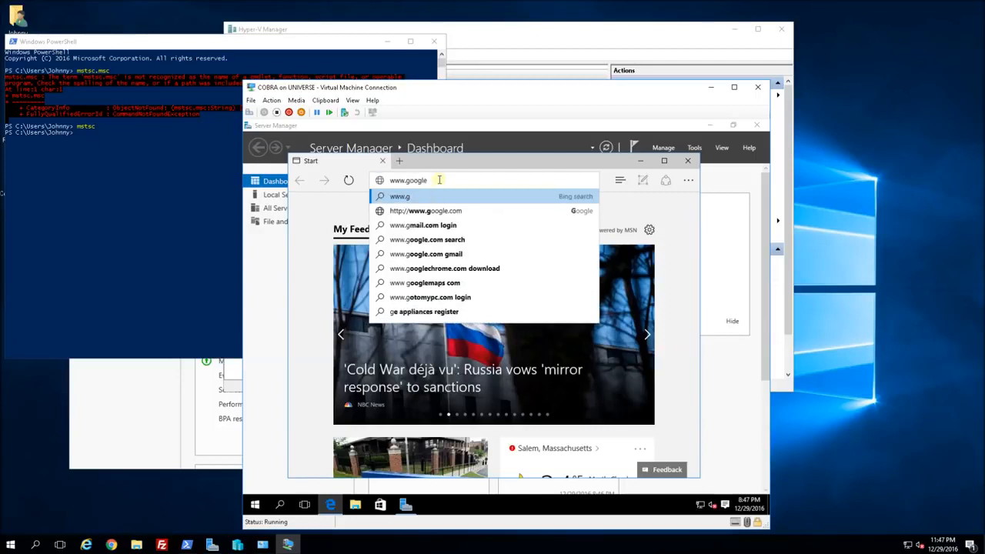
text(.com)
key(Return)
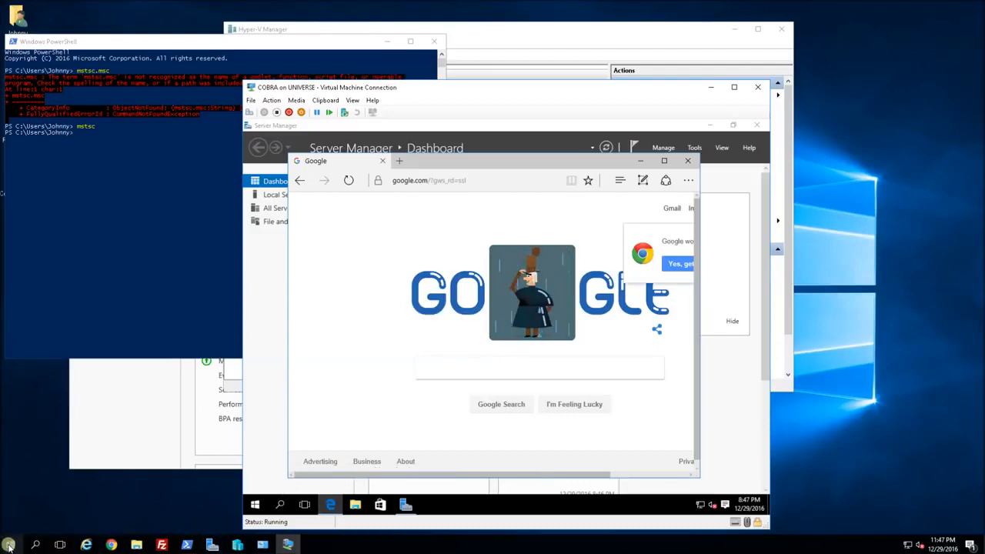
click(291, 546)
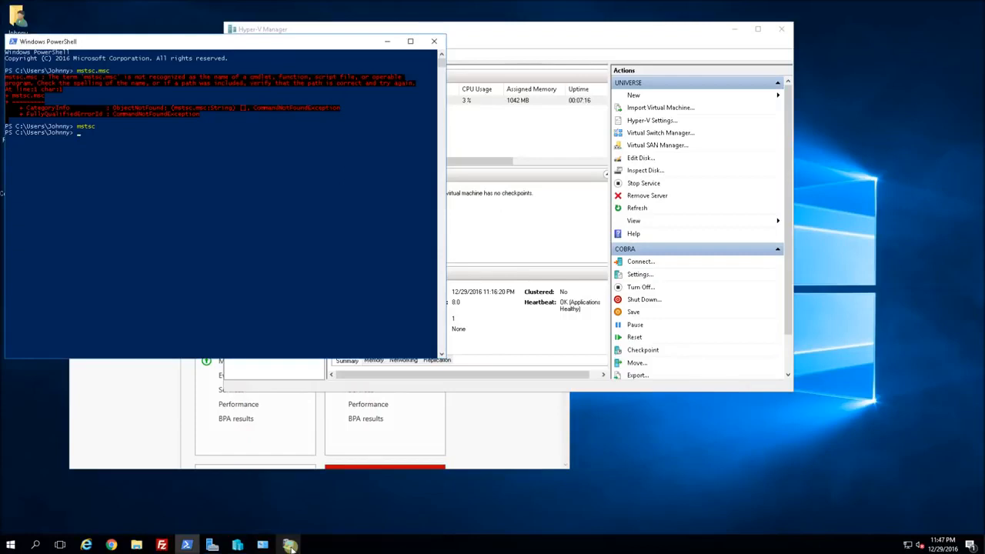
click(290, 546)
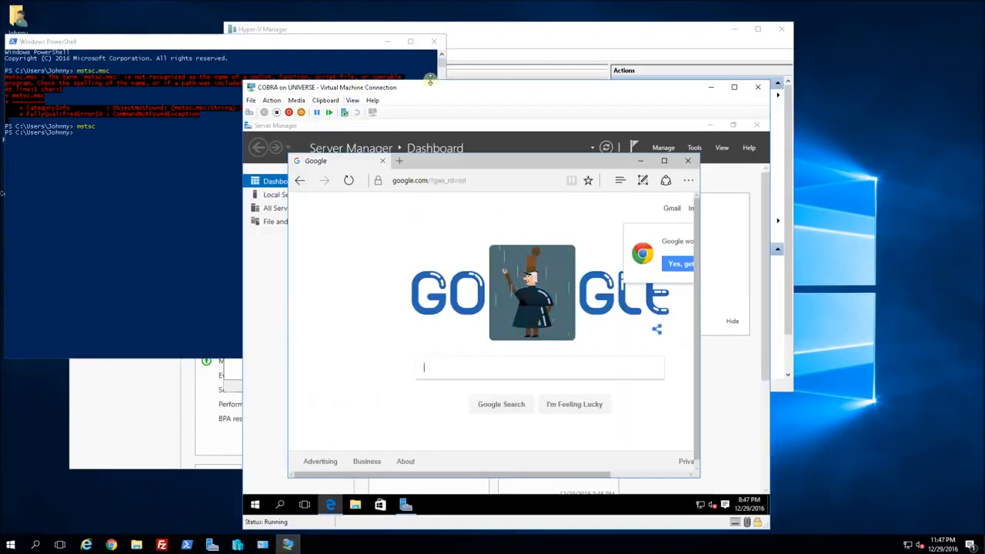
Launch the Remote Desktop client by rerunning mstsc in the host PowerShell.
drag(431, 89, 486, 71)
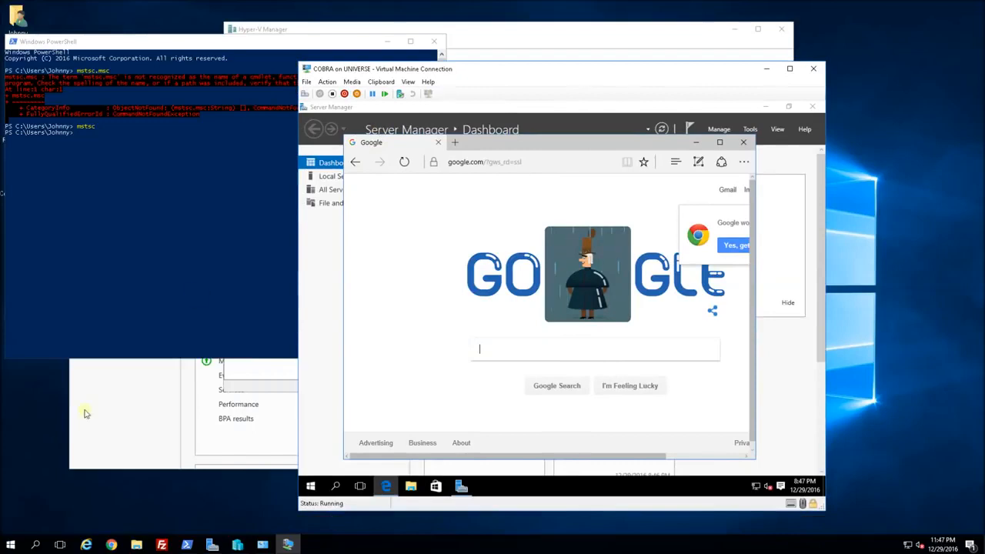
click(11, 546)
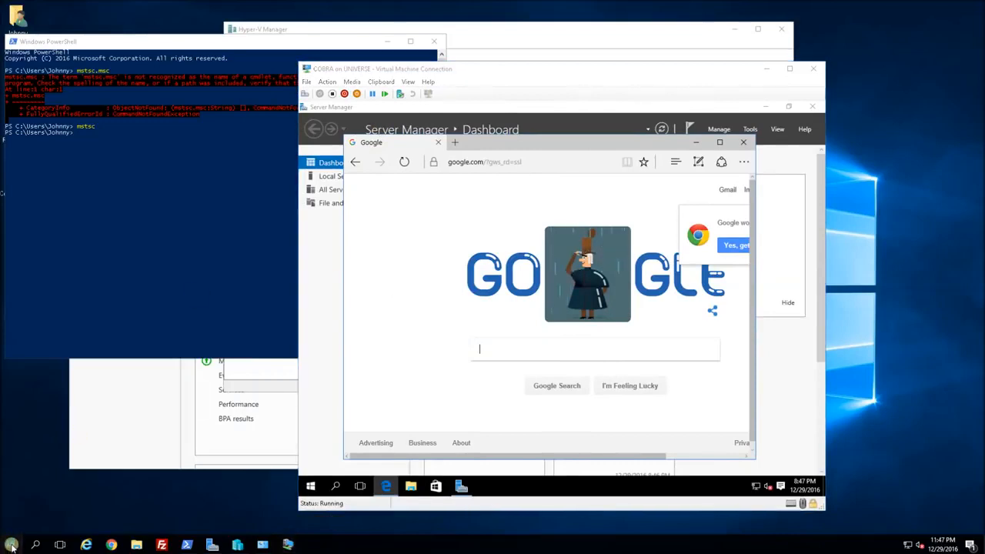
click(186, 545)
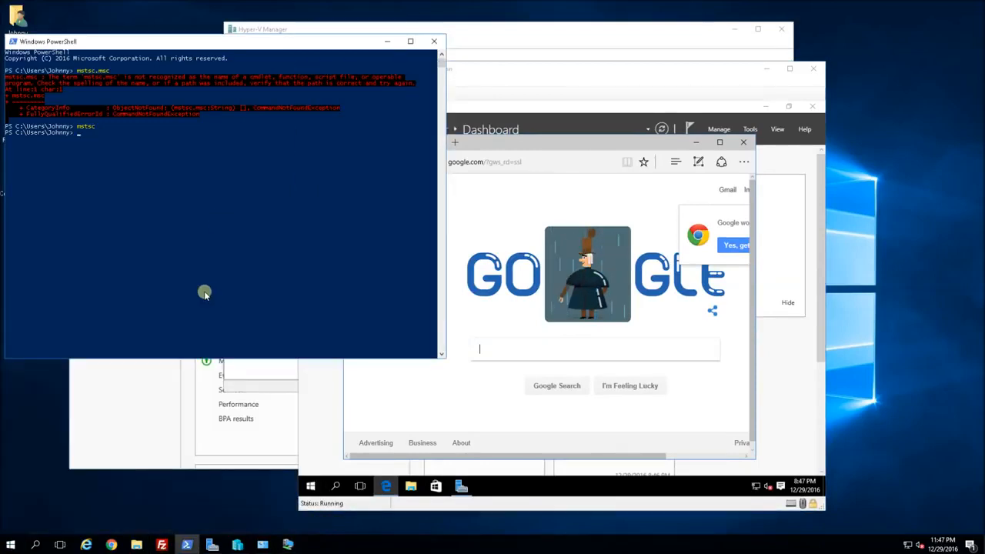
key(Up)
key(Return)
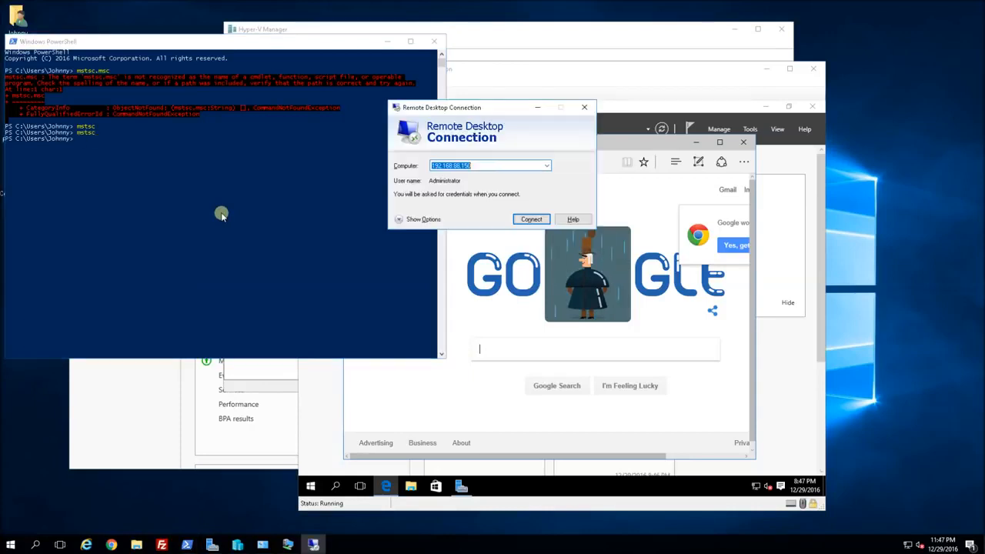
Connect to 192.168.88.150 as Administrator, accept the certificate, and reposition Edge.
click(531, 219)
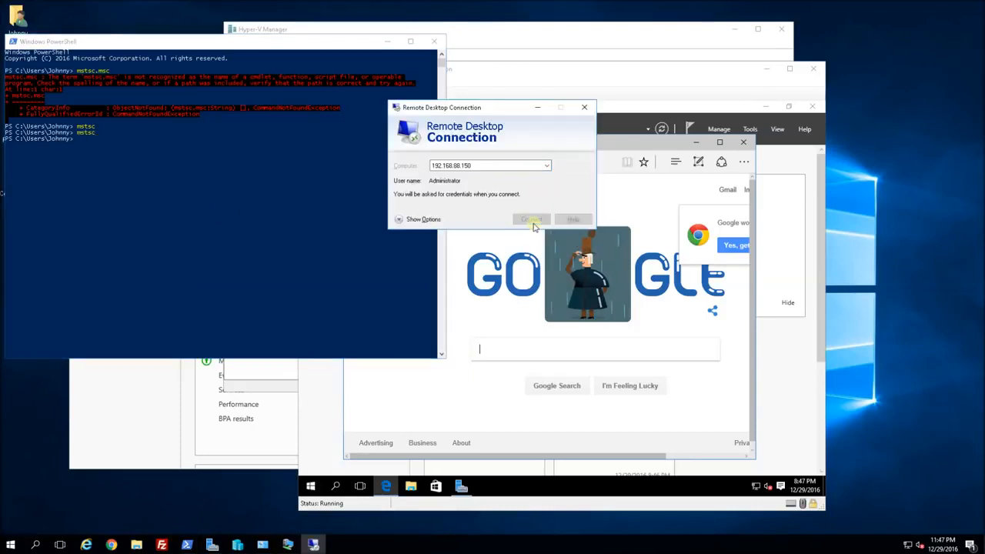
text(*******)
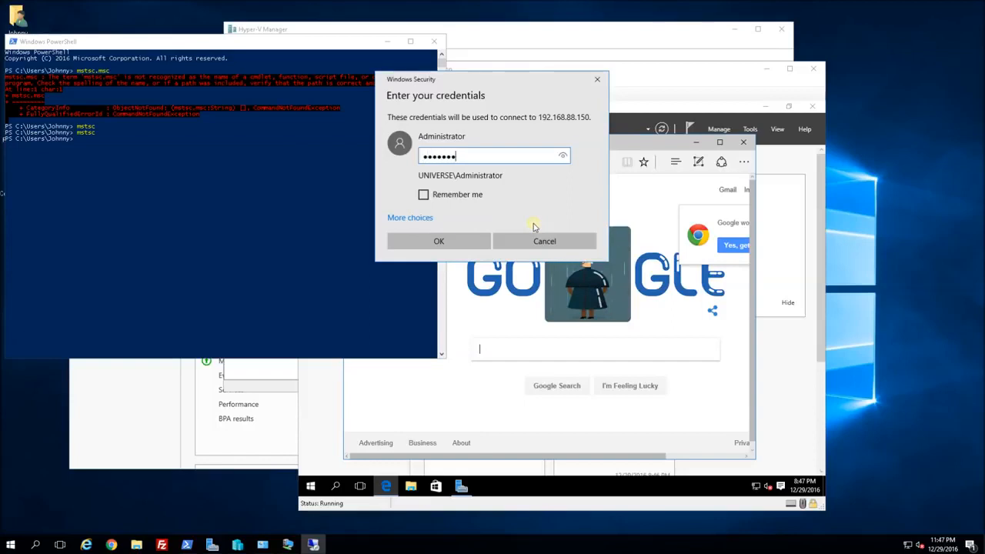
text(*****)
key(Return)
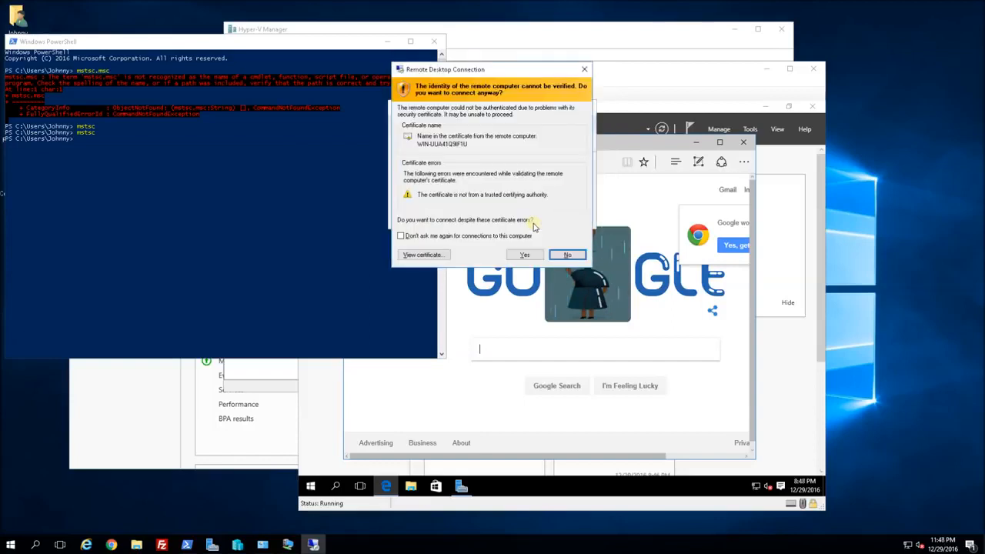
key(alt+y)
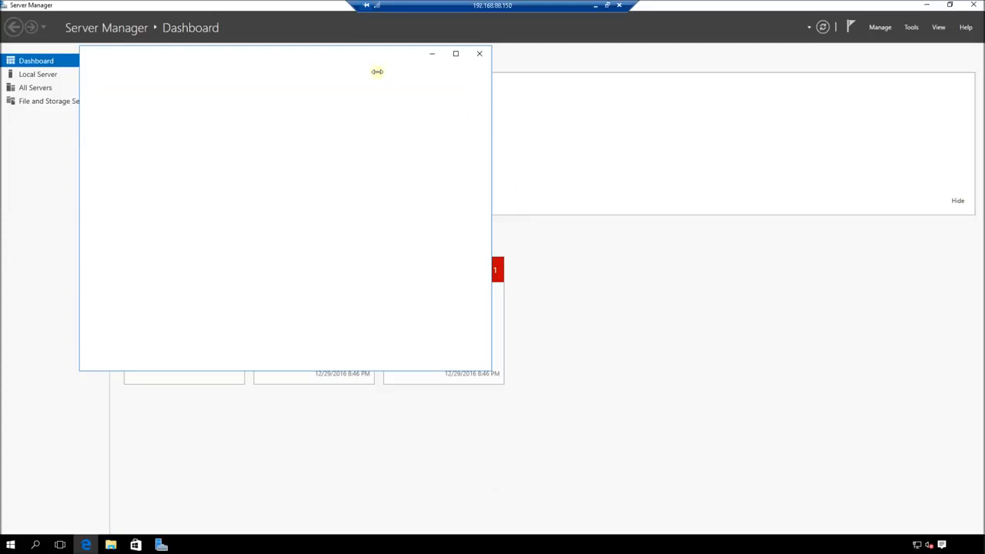
drag(357, 57, 579, 139)
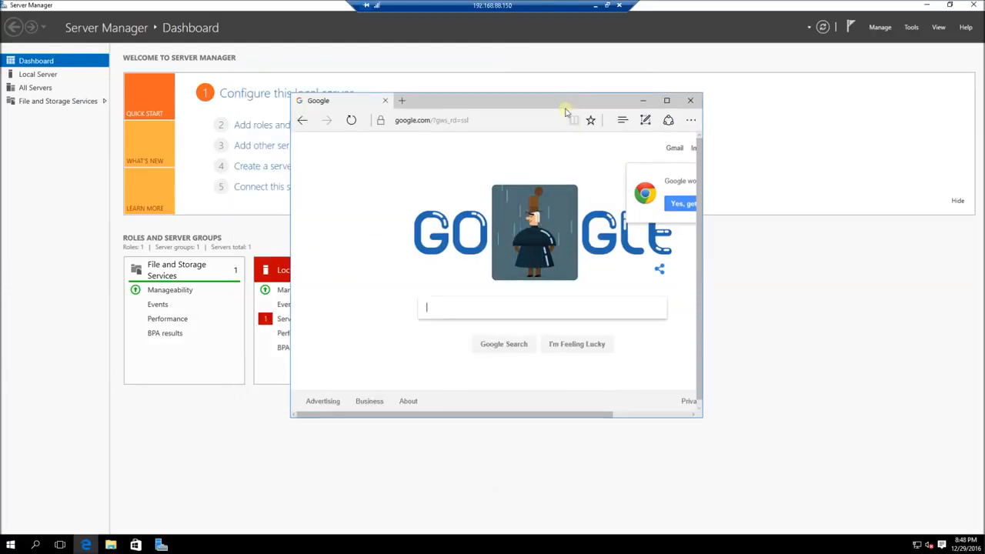
drag(568, 102, 566, 114)
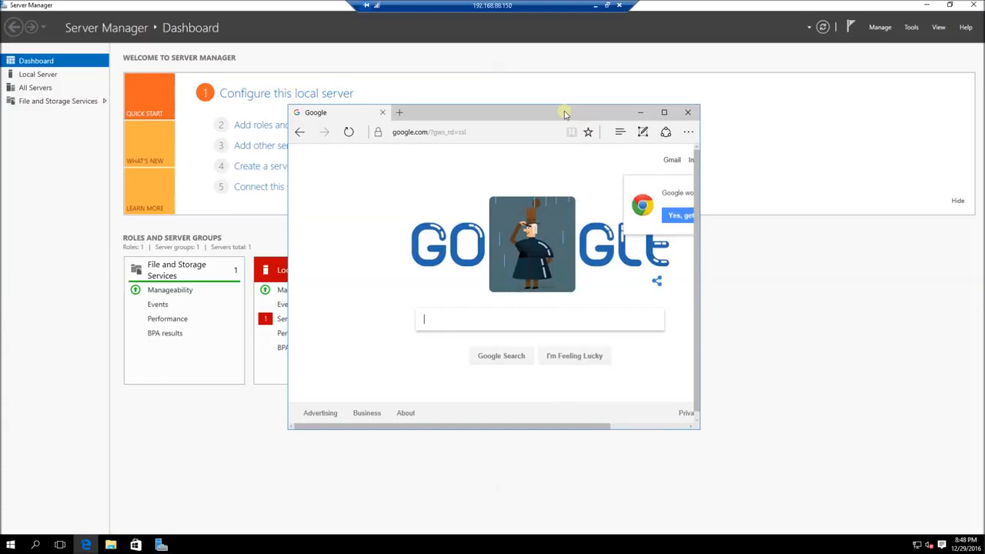